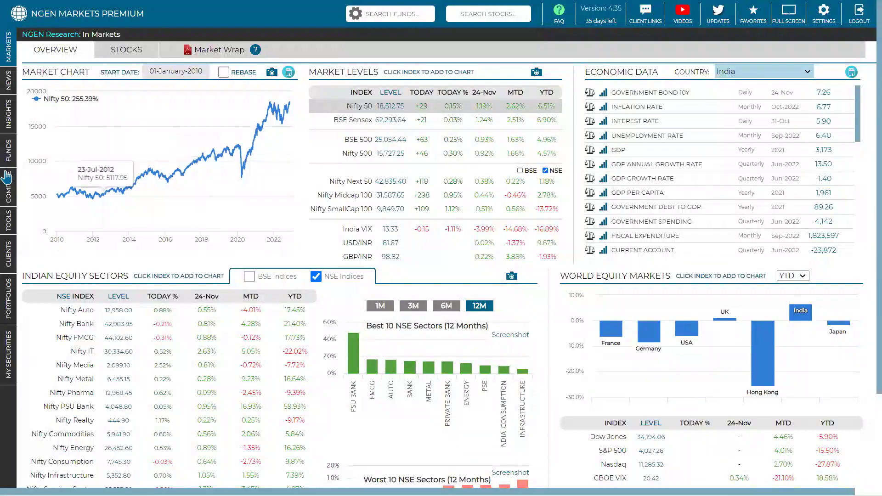
Expand the left sidebar and go to Compare to reach the Compare Securities page.
{"action": "mouse_move", "coordinate": [18, 216]}
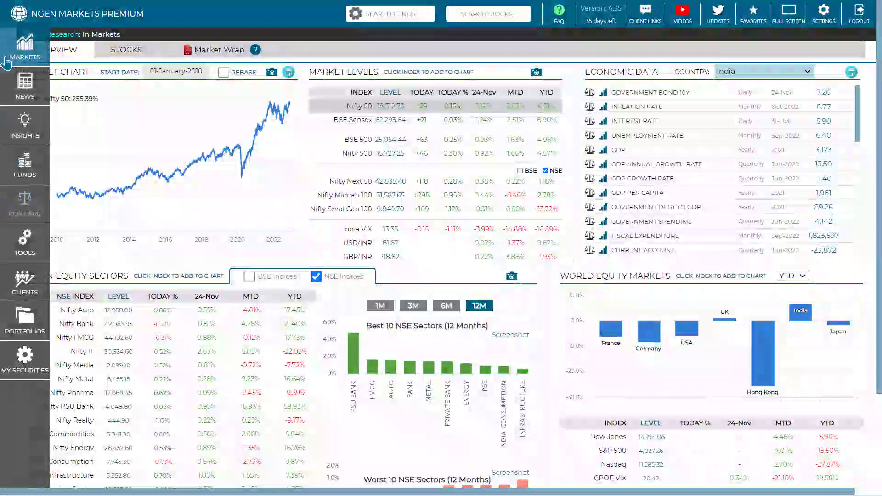
{"action": "left_click", "coordinate": [30, 202]}
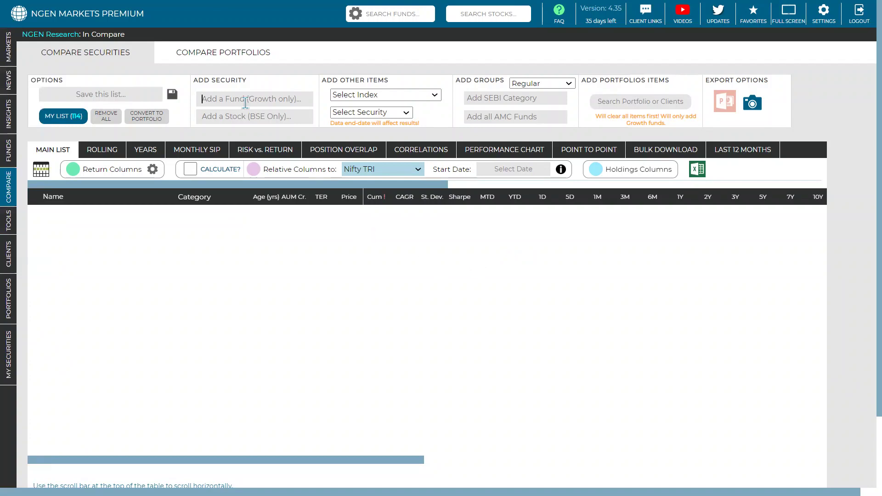
Add AXIS Midcap Fund (G) to the comparison via the 'axis mid' fund search.
{"action": "type", "text": "axis mid"}
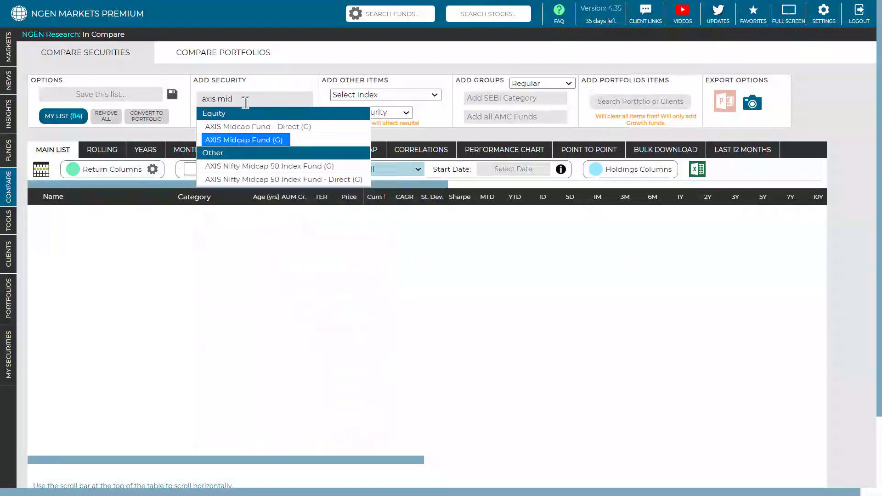
{"action": "key", "text": "Up"}
{"action": "key", "text": "Up"}
{"action": "key", "text": "Return"}
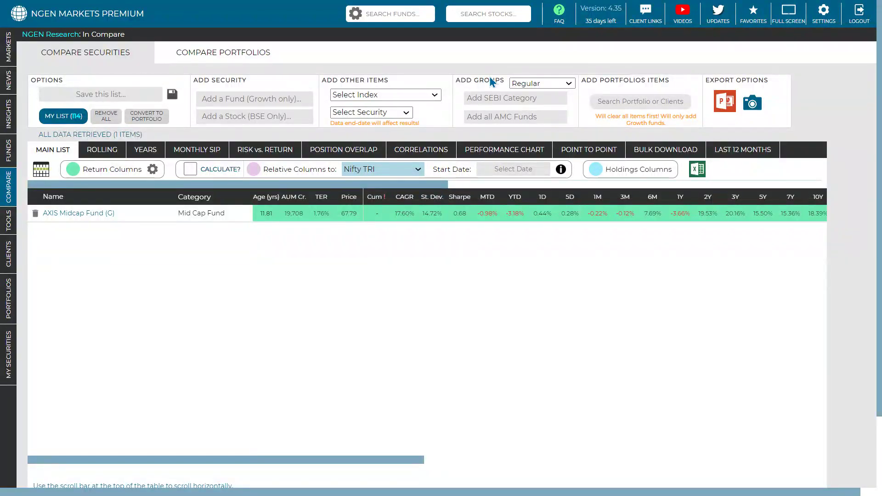
Choose the Mid Cap Fund SEBI category to add all its funds.
{"action": "left_click", "coordinate": [488, 98]}
{"action": "type", "text": "Mid Cap Fund"}
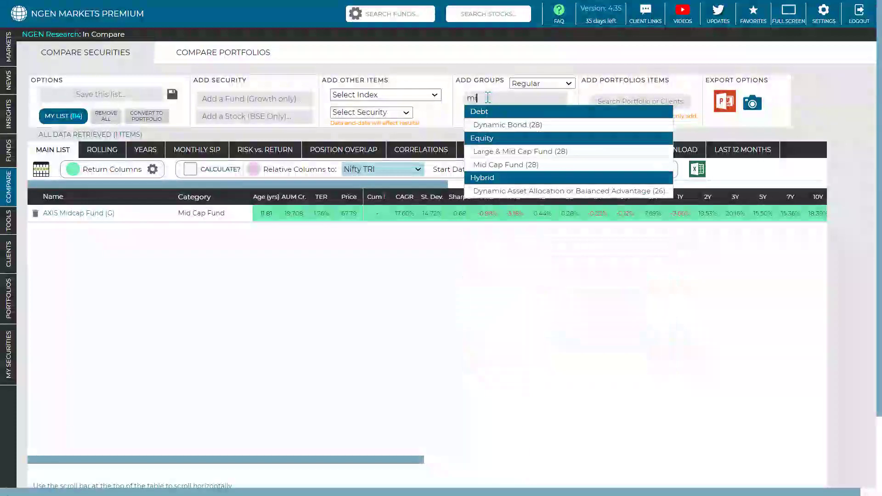
{"action": "left_click", "coordinate": [483, 139]}
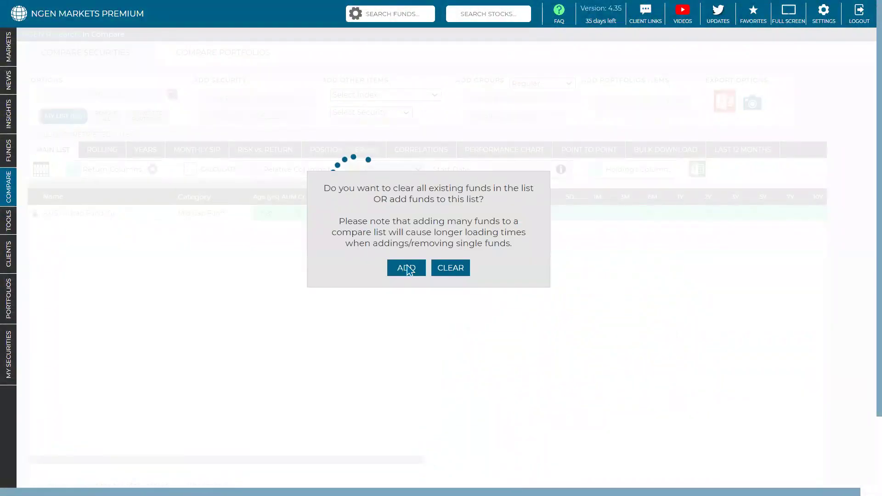
Add all 28 Mid Cap schemes alongside AXIS Midcap and sort by Age (yrs), youngest first.
{"action": "left_click", "coordinate": [407, 270]}
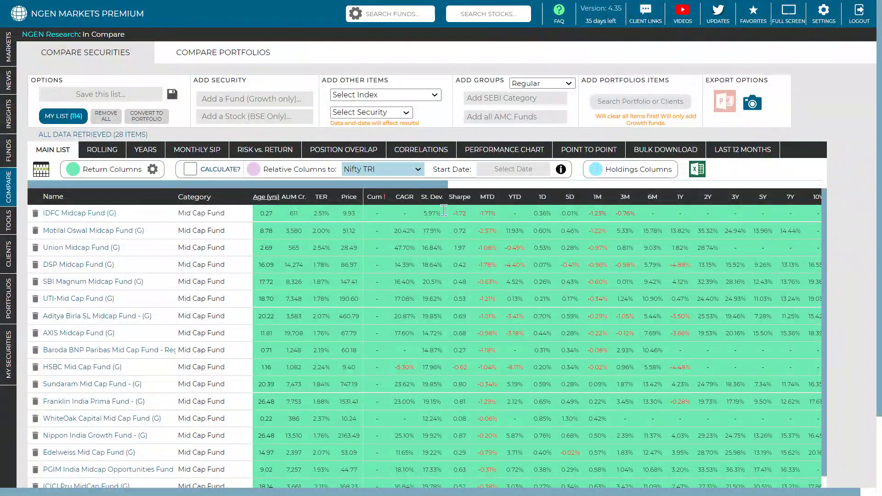
{"action": "left_click", "coordinate": [272, 196]}
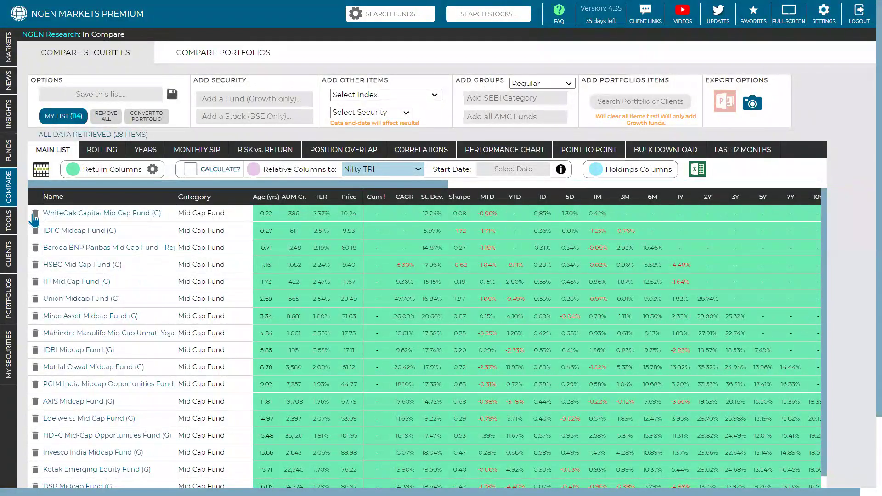
Drag the comparison table sideways to reveal its further columns.
{"action": "left_click_drag", "start_coordinate": [169, 183], "coordinate": [448, 195]}
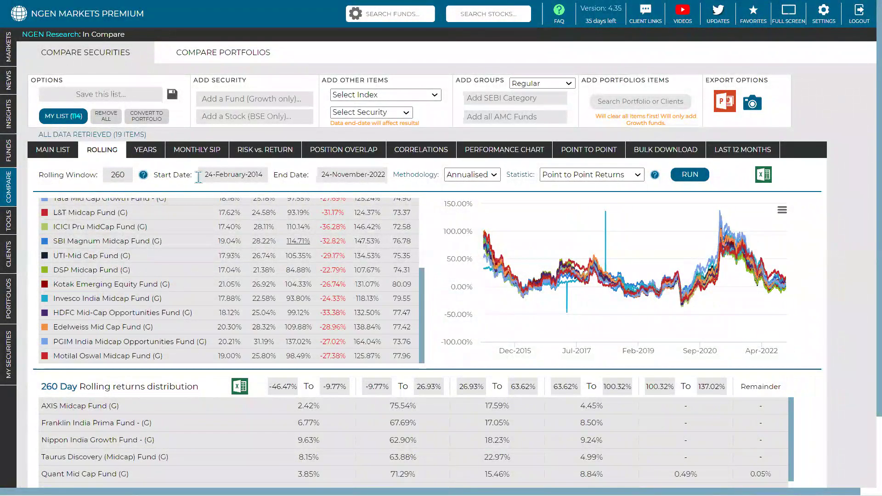
Switch to MAIN LIST and back to ROLLING, then select the 260-day Rolling Window value.
{"action": "left_click", "coordinate": [198, 239]}
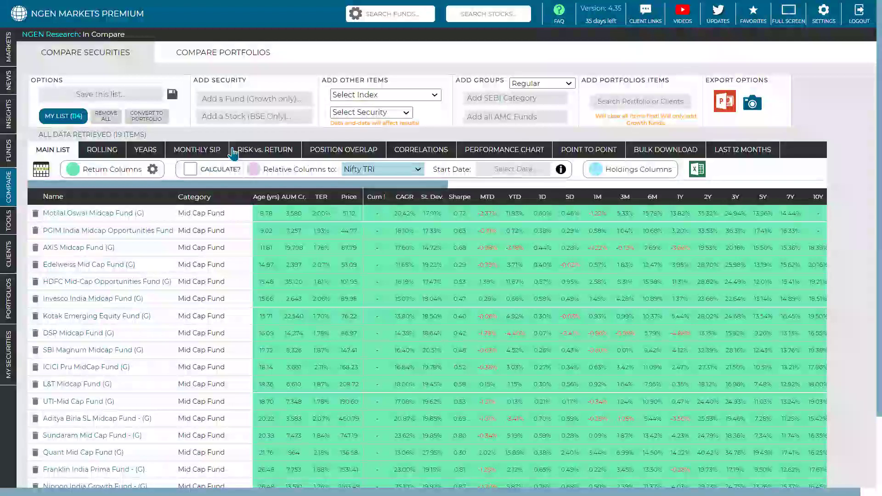
{"action": "left_click", "coordinate": [102, 149]}
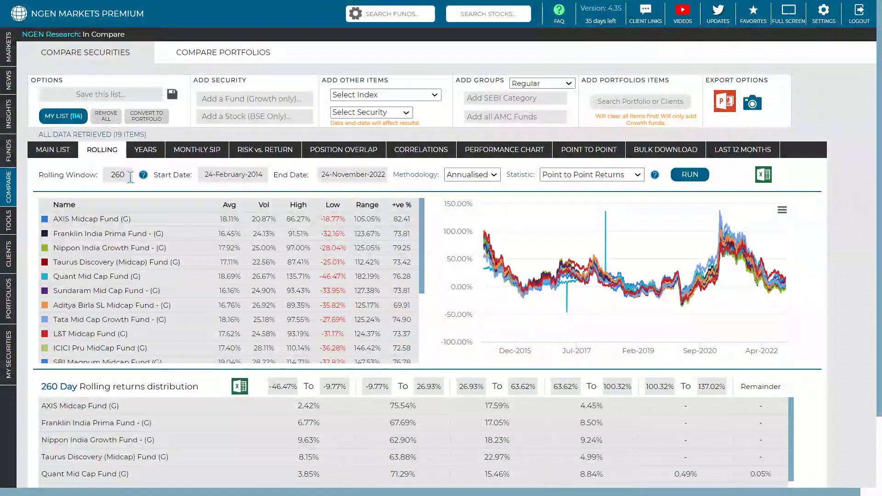
{"action": "double_click", "coordinate": [108, 176]}
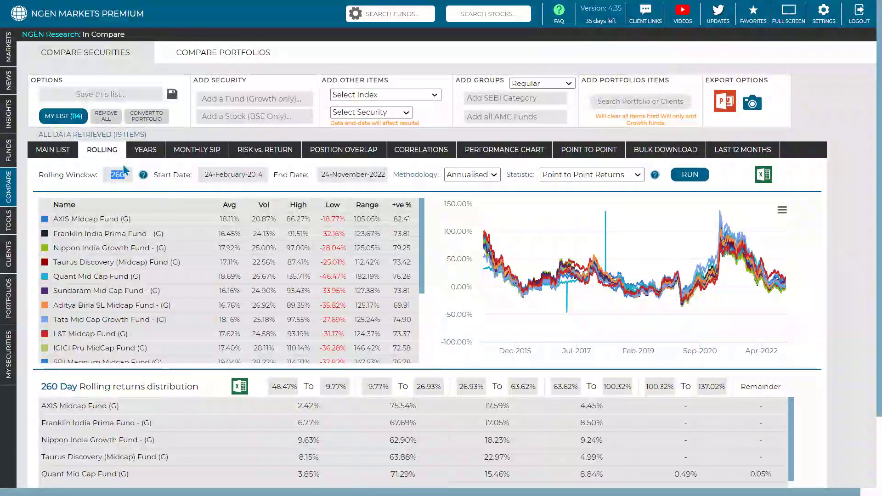
{"action": "left_click", "coordinate": [104, 179]}
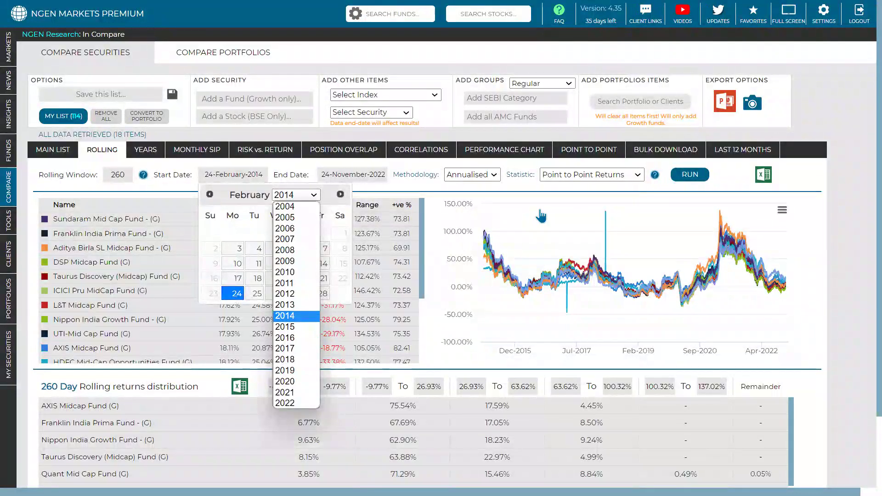
Start the rolling analysis on 02-February-2015, keeping the methodology as Annualised.
{"action": "key", "text": "Down"}
{"action": "key", "text": "Return"}
{"action": "left_click", "coordinate": [462, 184]}
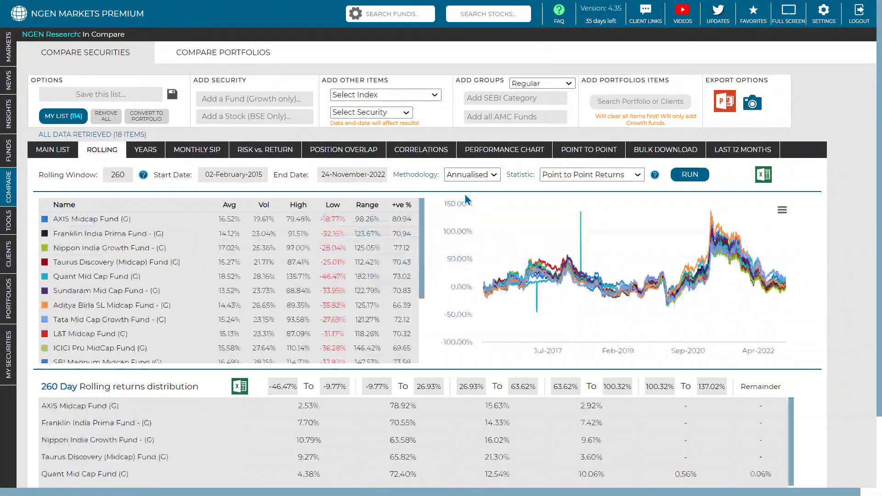
{"action": "left_click", "coordinate": [486, 179]}
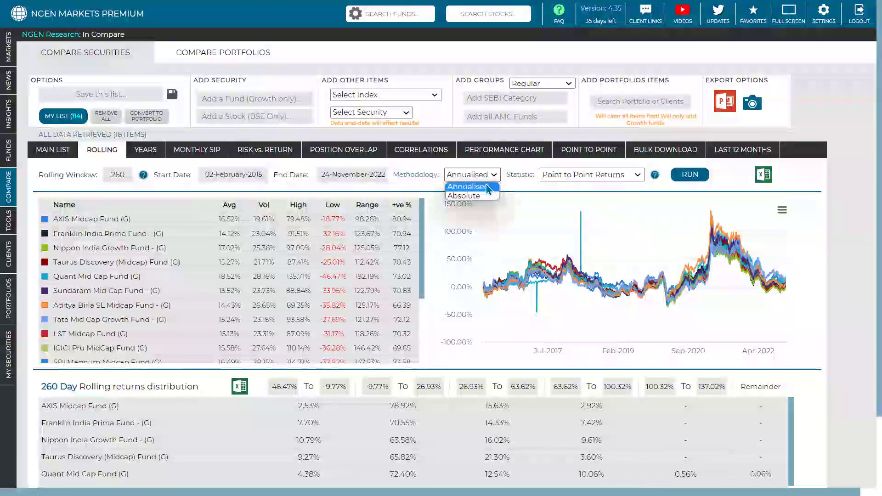
{"action": "left_click", "coordinate": [218, 205]}
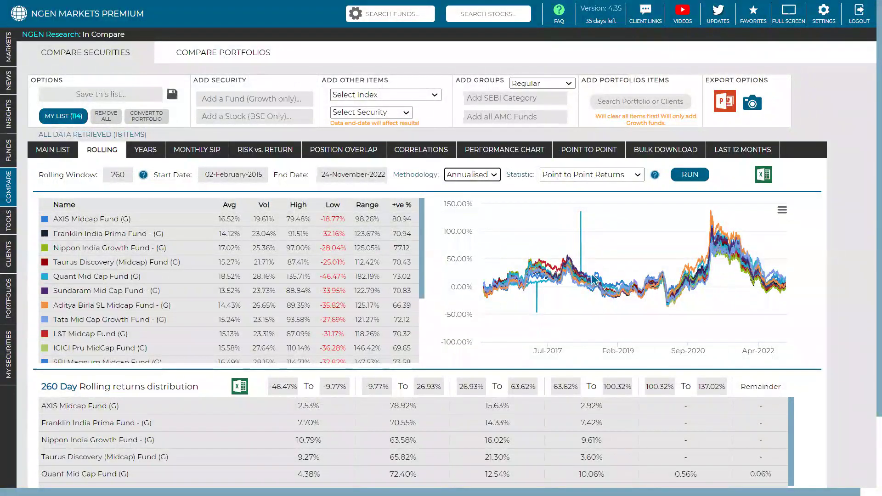
{"action": "mouse_move", "coordinate": [615, 288]}
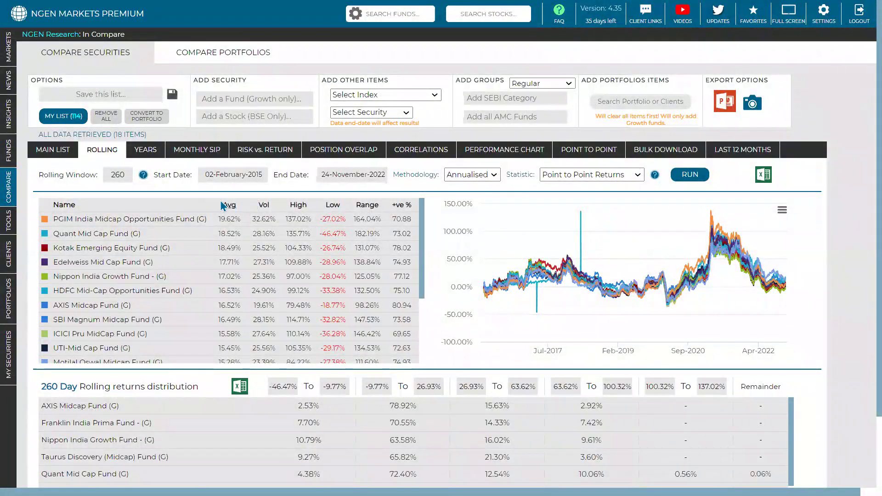
Keep Point to Point Returns as the statistic and rank funds by rolling volatility.
{"action": "key", "text": "alt+Down"}
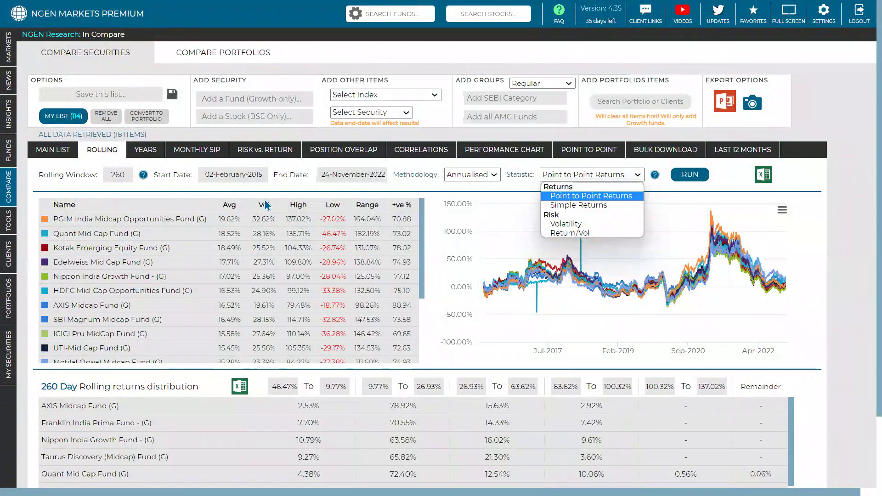
{"action": "left_click", "coordinate": [548, 289]}
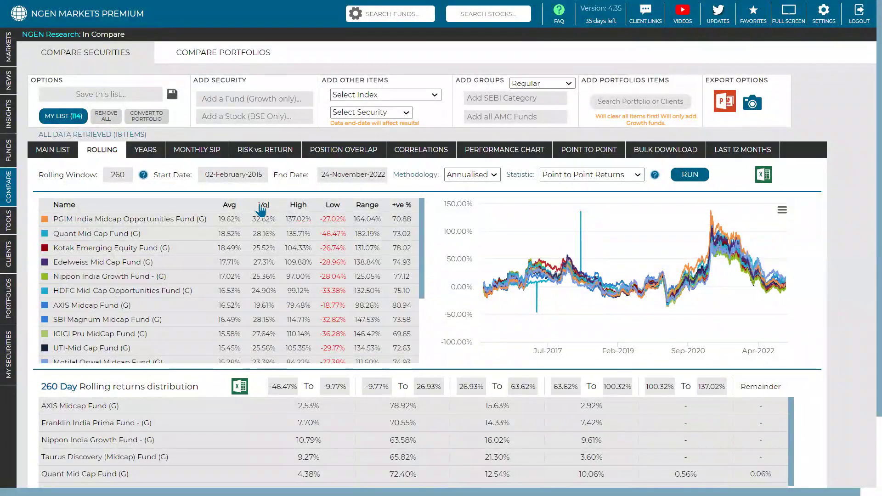
{"action": "left_click", "coordinate": [255, 214]}
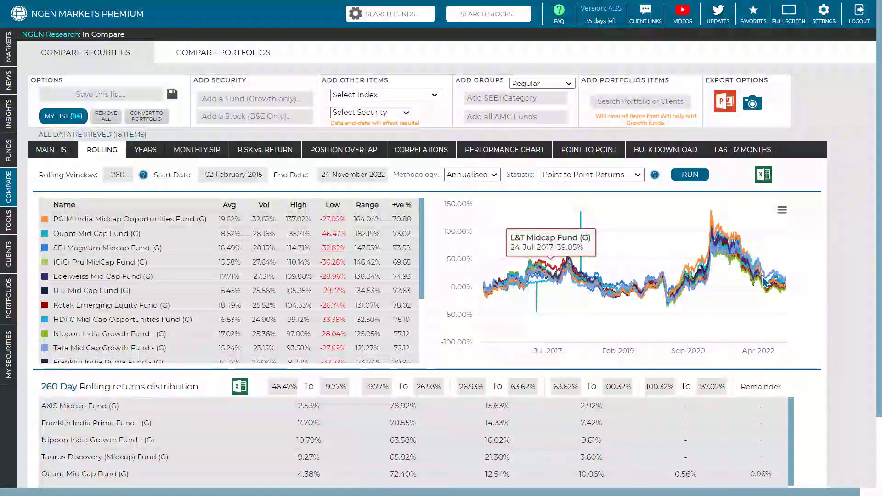
Sort by Low, then by Range widest first, and select the Rolling Window value.
{"action": "left_click", "coordinate": [339, 208]}
{"action": "left_click", "coordinate": [338, 208]}
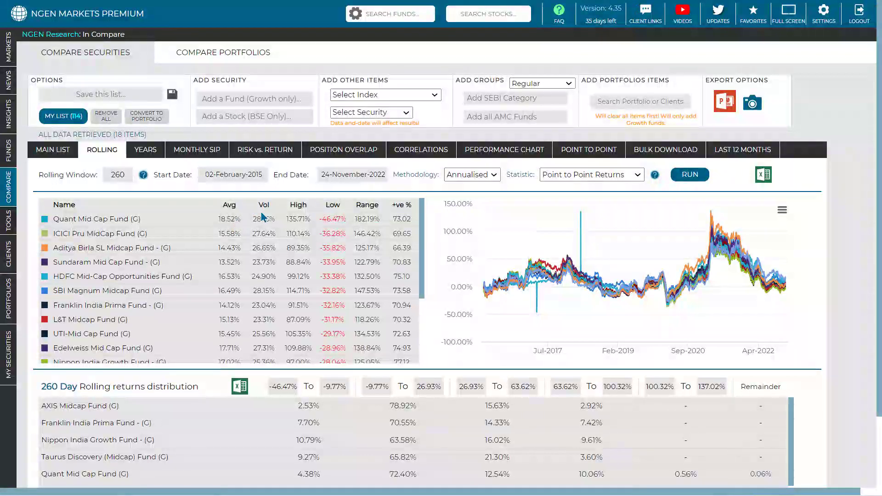
{"action": "left_click", "coordinate": [367, 205]}
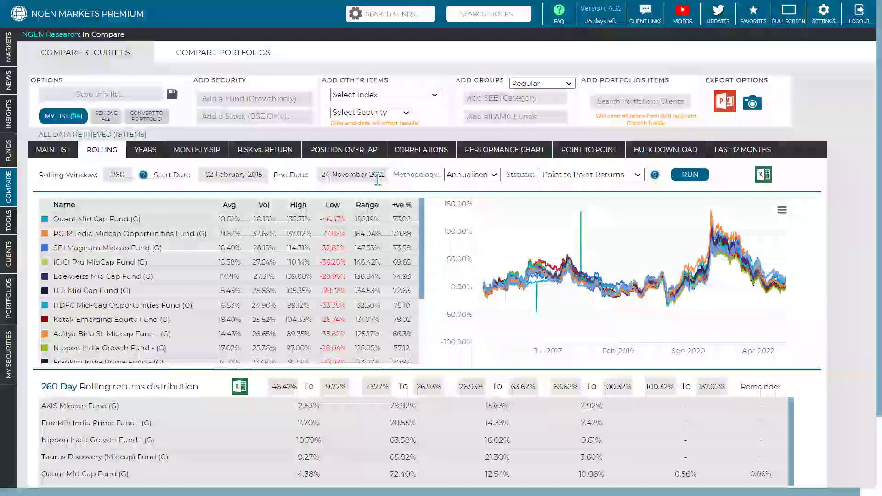
{"action": "mouse_move", "coordinate": [412, 214]}
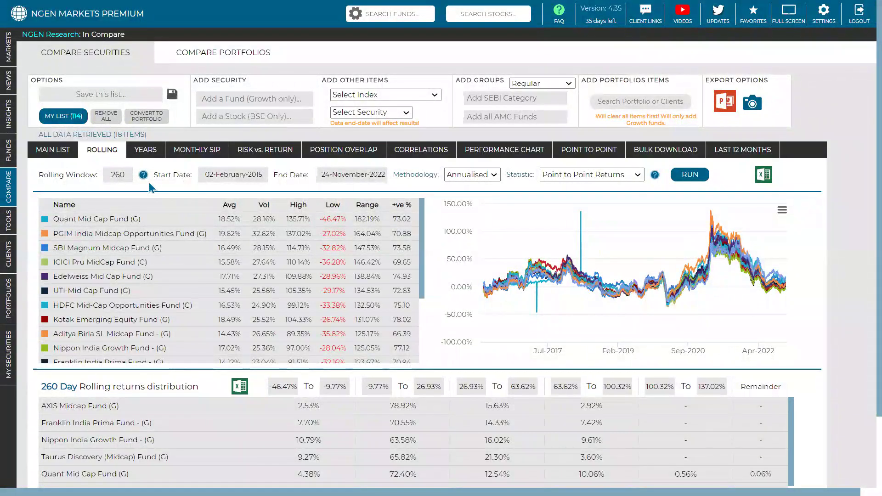
{"action": "key", "text": "Tab"}
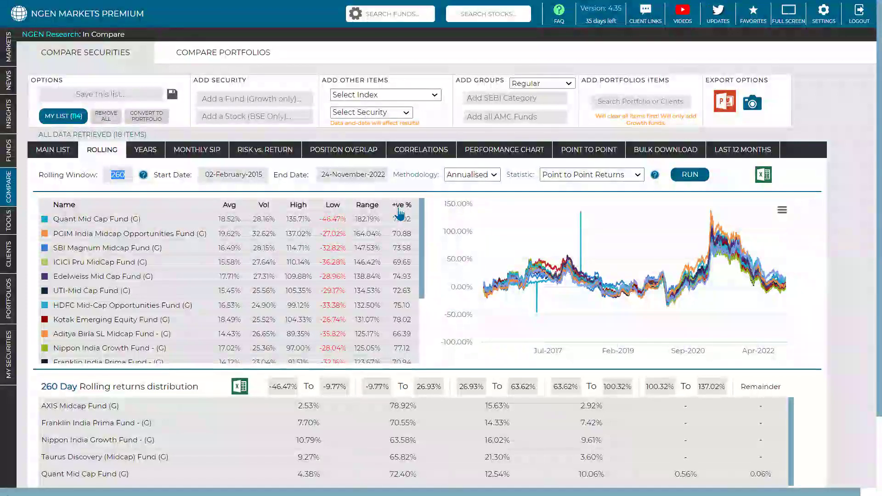
Sort funds by +ve % descending and scroll down to the 260 Day Rolling distribution table.
{"action": "left_click", "coordinate": [413, 207]}
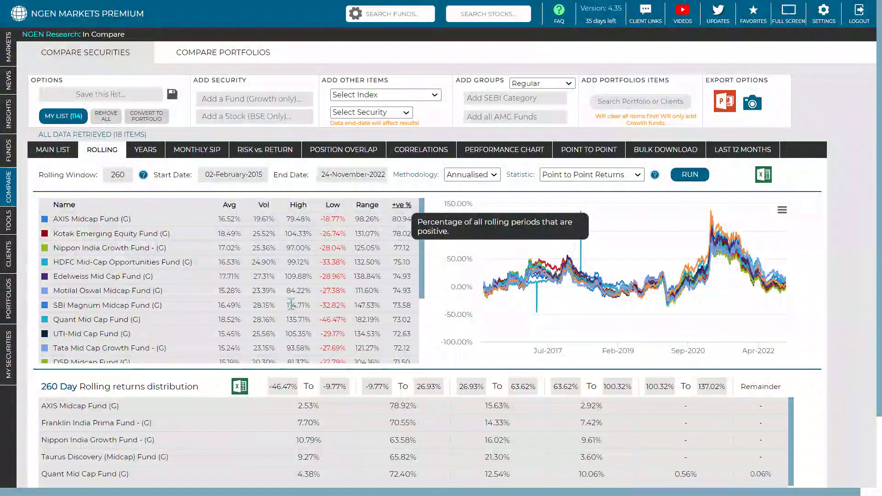
{"action": "scroll", "coordinate": [291, 304], "scroll_direction": "down", "scroll_amount": 2}
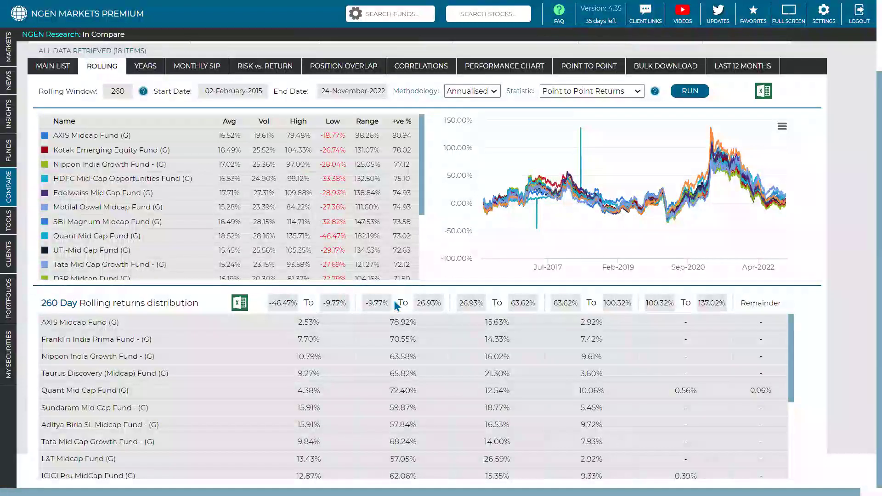
Set the first distribution range's lower bound to 0 and clear its 1000% upper bound.
{"action": "key", "text": "BackSpace"}
{"action": "key", "text": "BackSpace"}
{"action": "key", "text": "BackSpace"}
{"action": "key", "text": "BackSpace"}
{"action": "key", "text": "BackSpace"}
{"action": "key", "text": "BackSpace"}
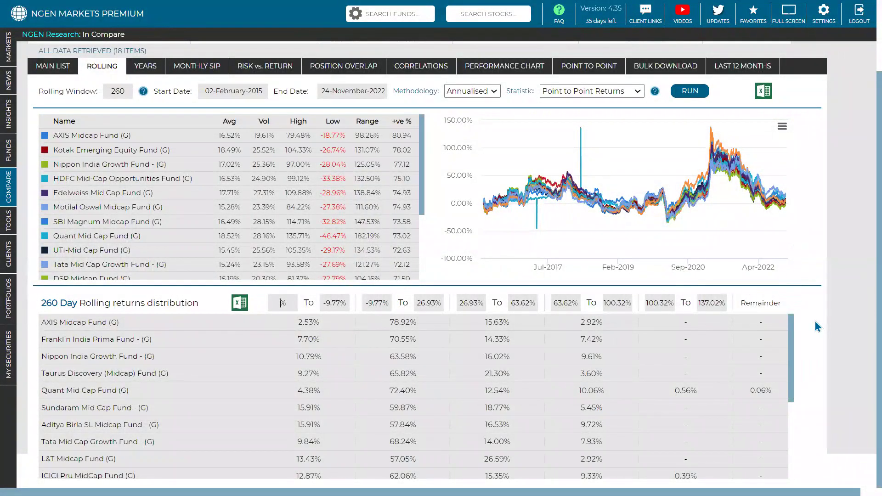
{"action": "type", "text": "0"}
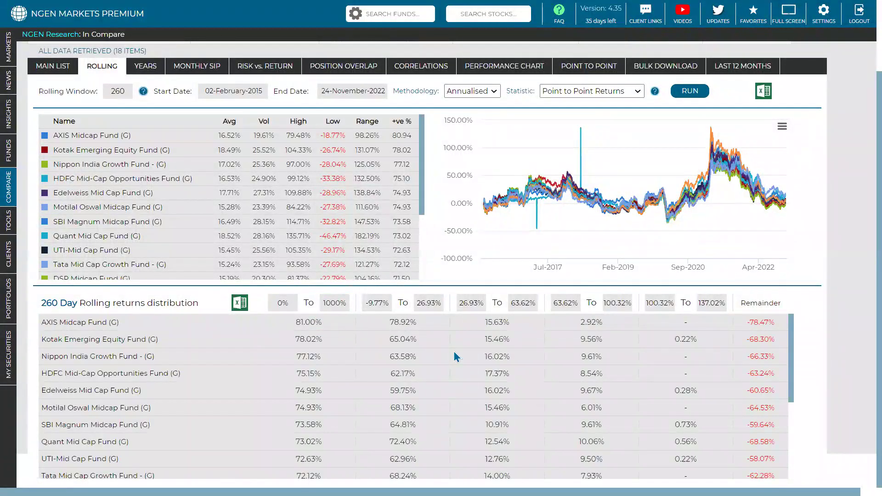
{"action": "scroll", "coordinate": [343, 311], "scroll_direction": "down", "scroll_amount": 1}
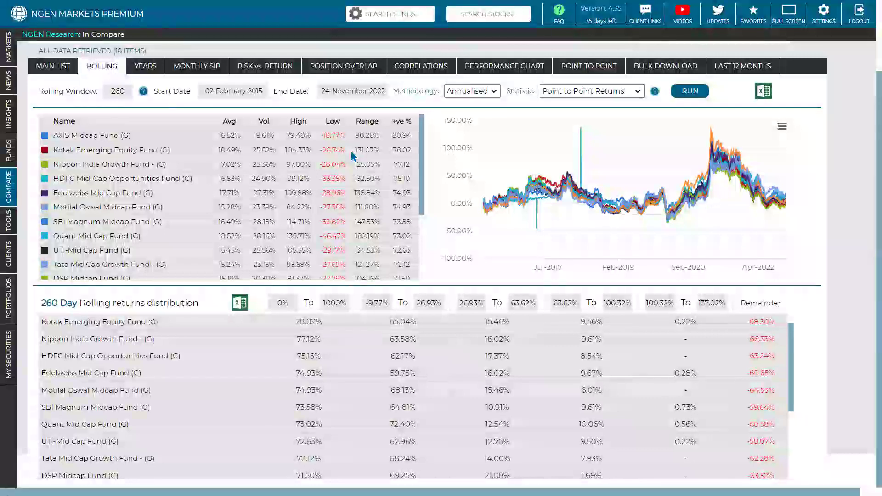
{"action": "scroll", "coordinate": [303, 365], "scroll_direction": "down", "scroll_amount": 3}
{"action": "scroll", "coordinate": [302, 366], "scroll_direction": "up", "scroll_amount": 6}
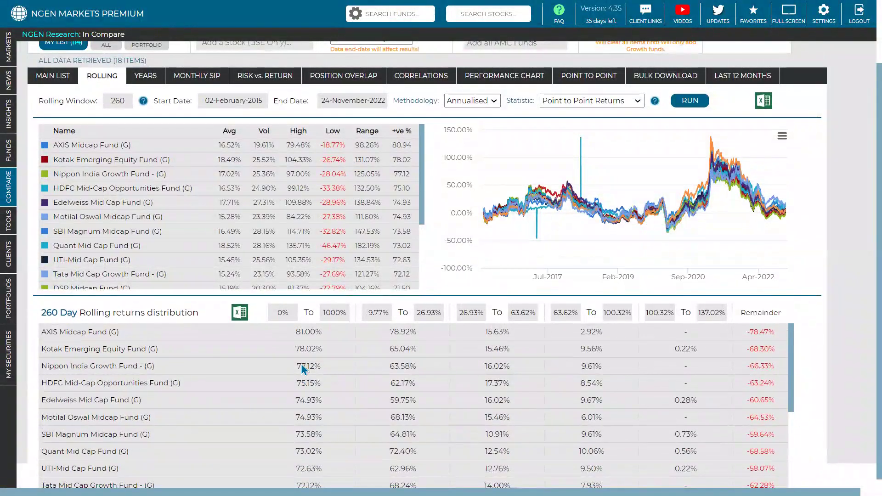
{"action": "scroll", "coordinate": [342, 307], "scroll_direction": "up", "scroll_amount": 2}
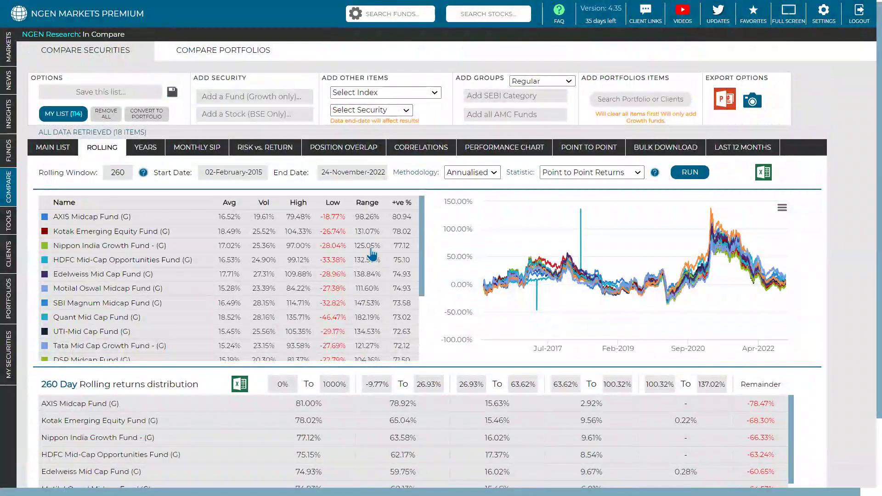
{"action": "scroll", "coordinate": [357, 223], "scroll_direction": "down", "scroll_amount": 4}
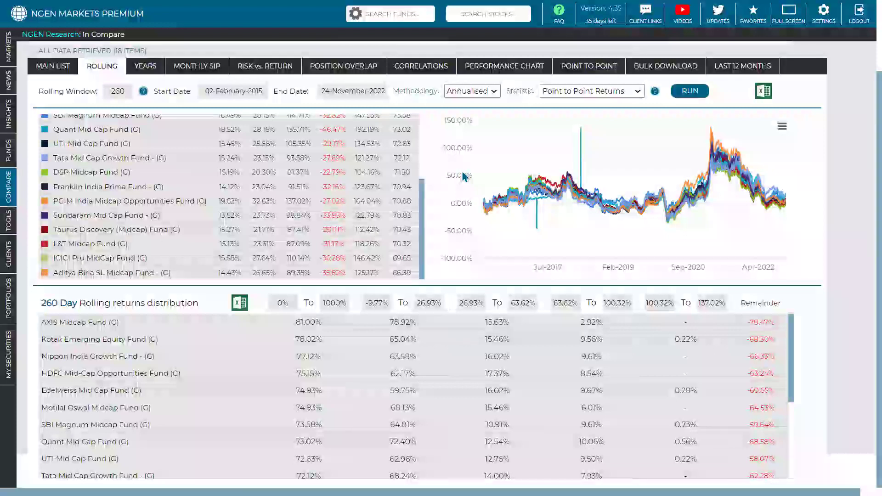
{"action": "scroll", "coordinate": [431, 212], "scroll_direction": "up", "scroll_amount": 1}
{"action": "key", "text": "BackSpace"}
{"action": "key", "text": "BackSpace"}
{"action": "key", "text": "BackSpace"}
{"action": "key", "text": "BackSpace"}
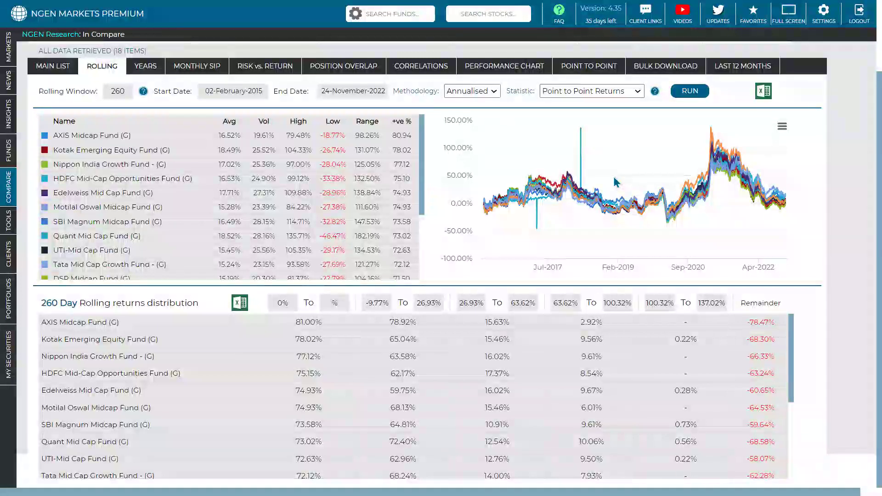
{"action": "scroll", "coordinate": [611, 179], "scroll_direction": "up", "scroll_amount": 2}
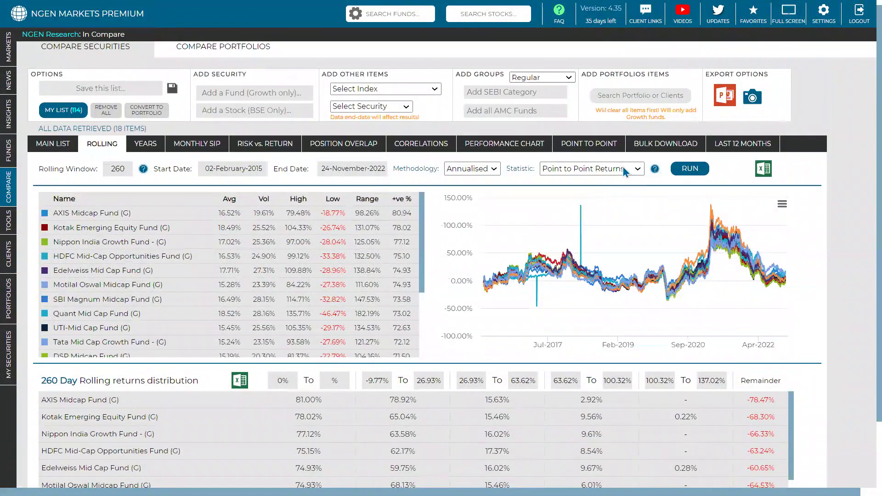
{"action": "scroll", "coordinate": [597, 189], "scroll_direction": "up", "scroll_amount": 1}
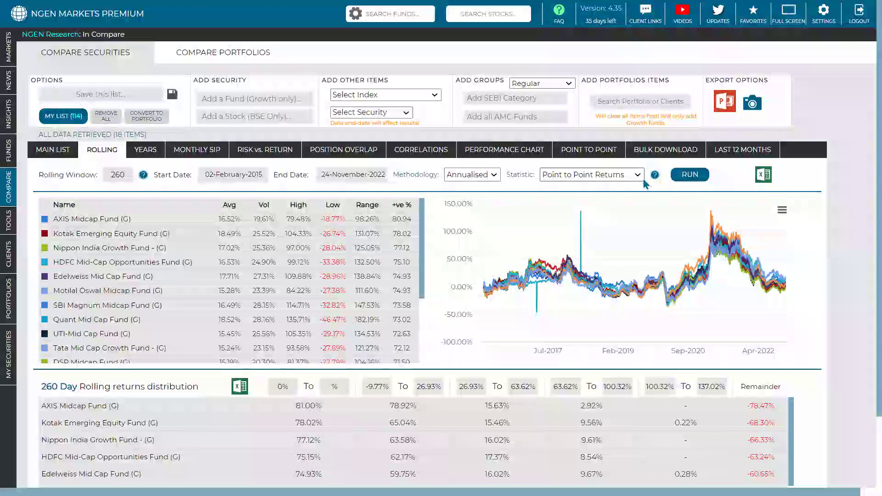
Change the rolling statistic to Simple Returns.
{"action": "left_click", "coordinate": [679, 175]}
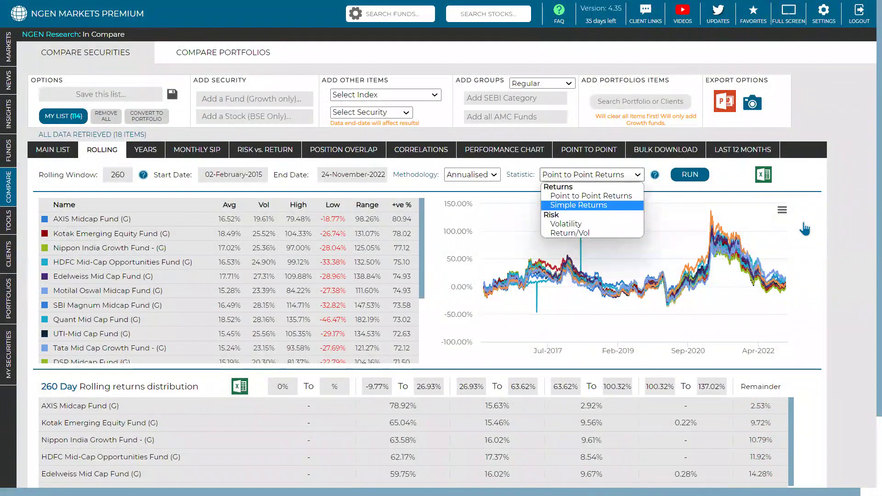
{"action": "key", "text": "Return"}
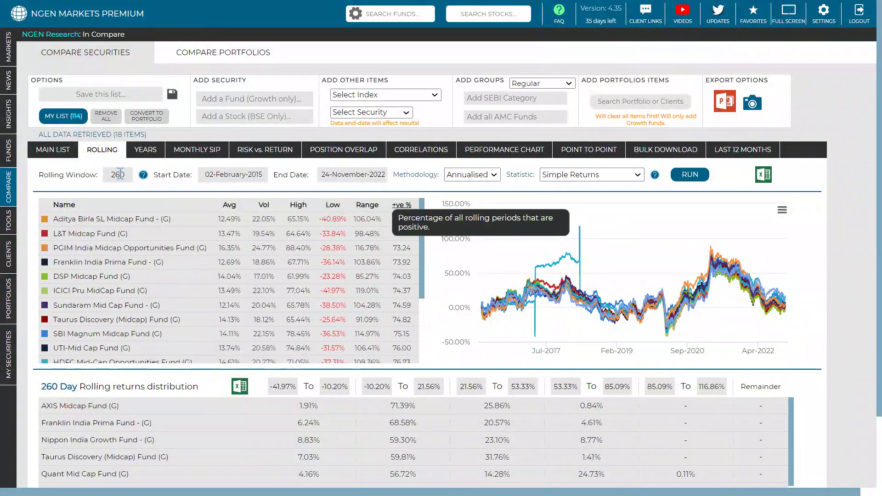
Recalculate the rolling returns with a 520-day Rolling Window.
{"action": "double_click", "coordinate": [102, 179]}
{"action": "type", "text": "520"}
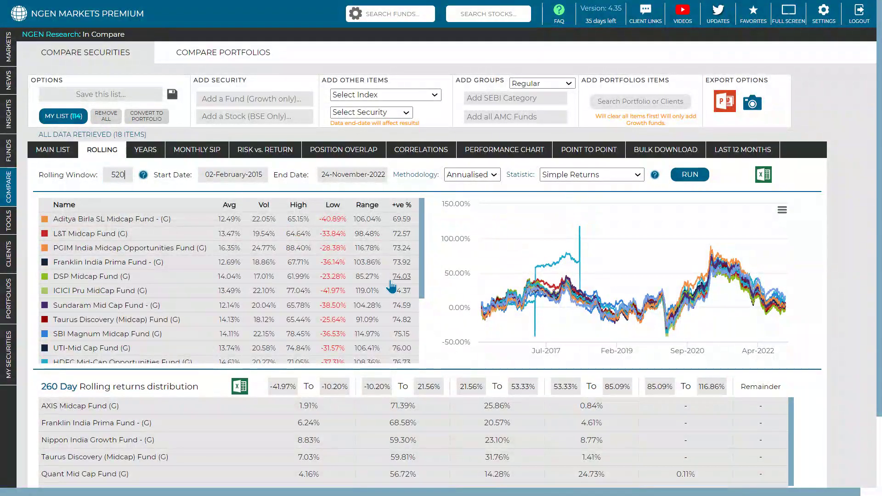
{"action": "left_click", "coordinate": [680, 178]}
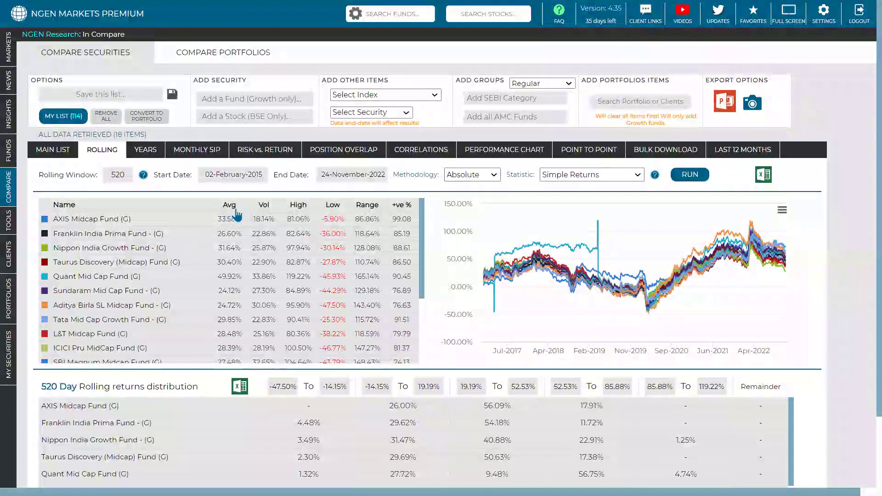
Sort the 520-day fund table by +ve %, highest first, after toggling the Avg sort.
{"action": "left_click", "coordinate": [230, 205]}
{"action": "left_click", "coordinate": [229, 205]}
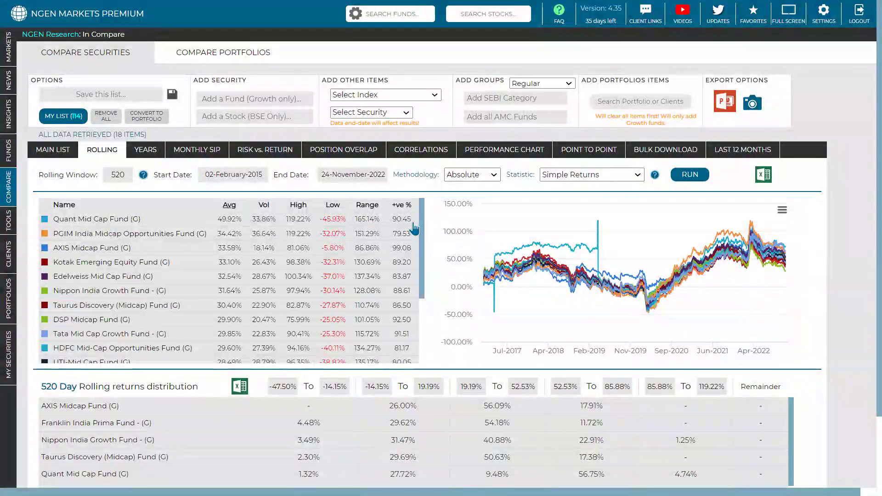
{"action": "left_click", "coordinate": [402, 205]}
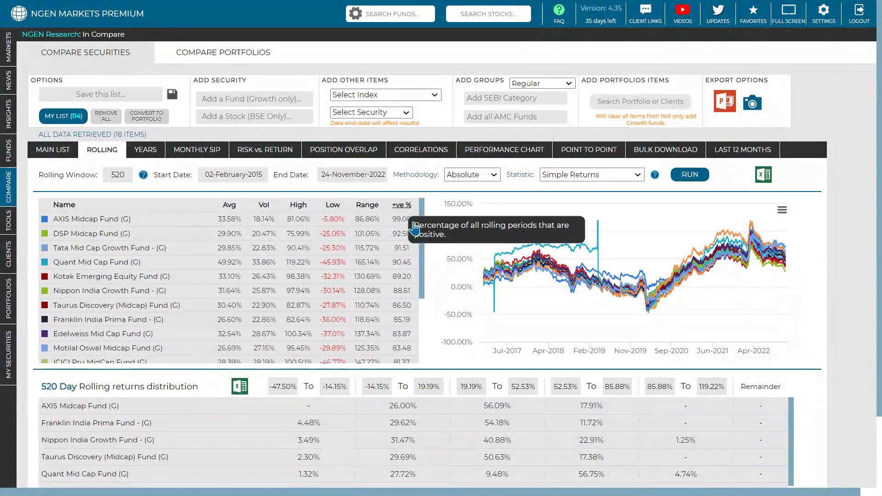
{"action": "left_click", "coordinate": [402, 204]}
{"action": "left_click", "coordinate": [401, 205]}
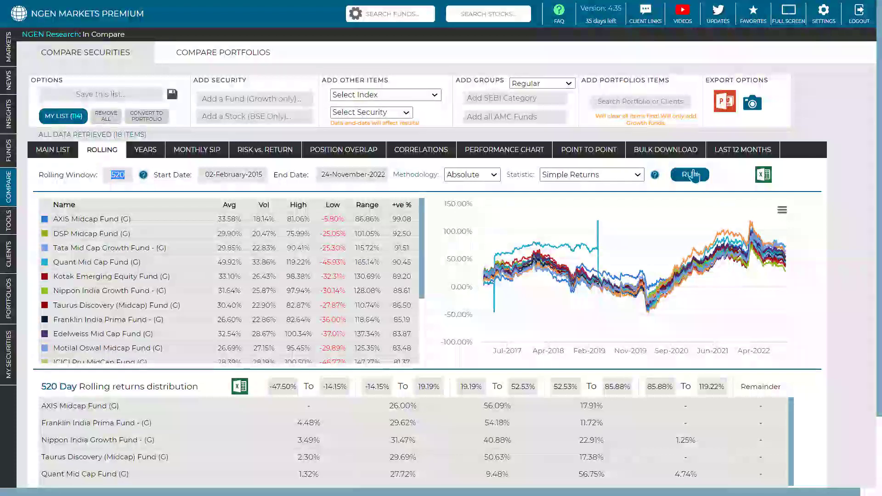
Rerun the rolling analysis with a 780-day Rolling Window.
{"action": "key", "text": "BackSpace"}
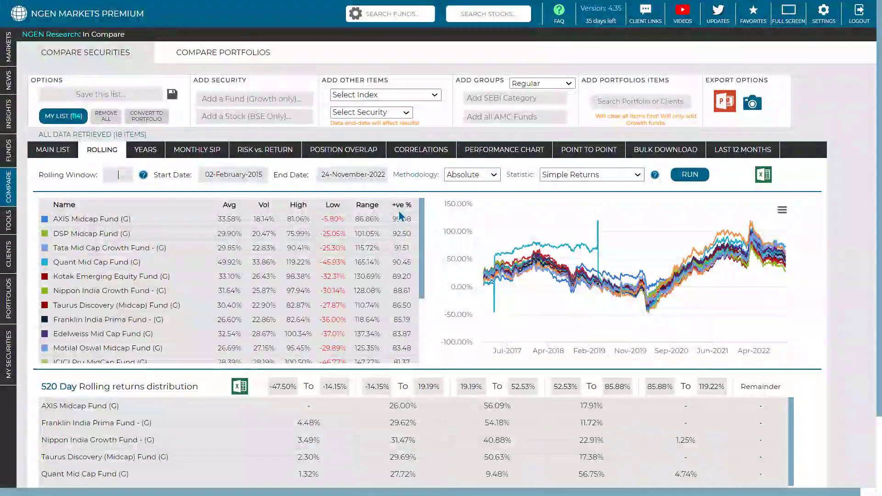
{"action": "type", "text": "780"}
{"action": "key", "text": "Return"}
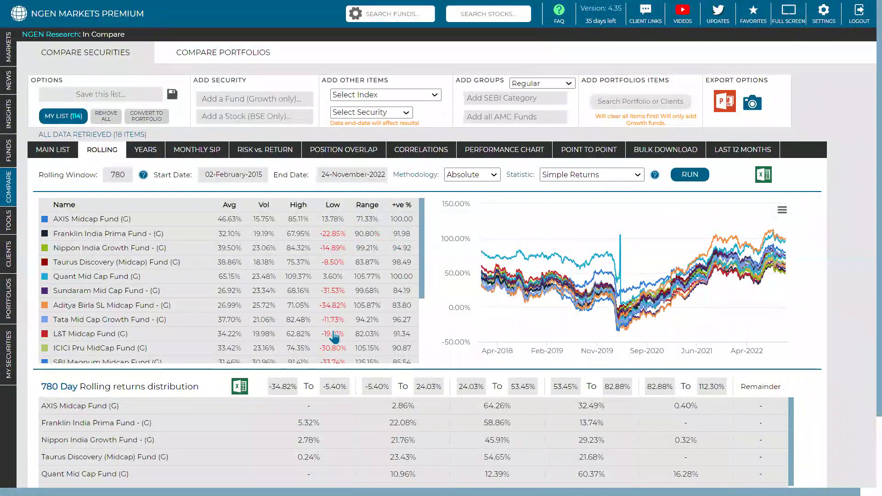
Sort the 780-day results by +ve %, then Avg, then volatility, lowest first.
{"action": "left_click", "coordinate": [229, 207]}
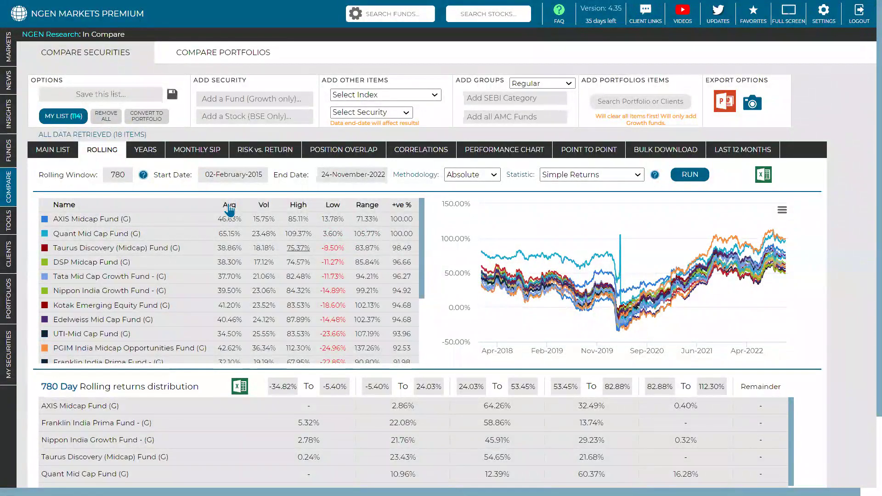
{"action": "left_click", "coordinate": [255, 206]}
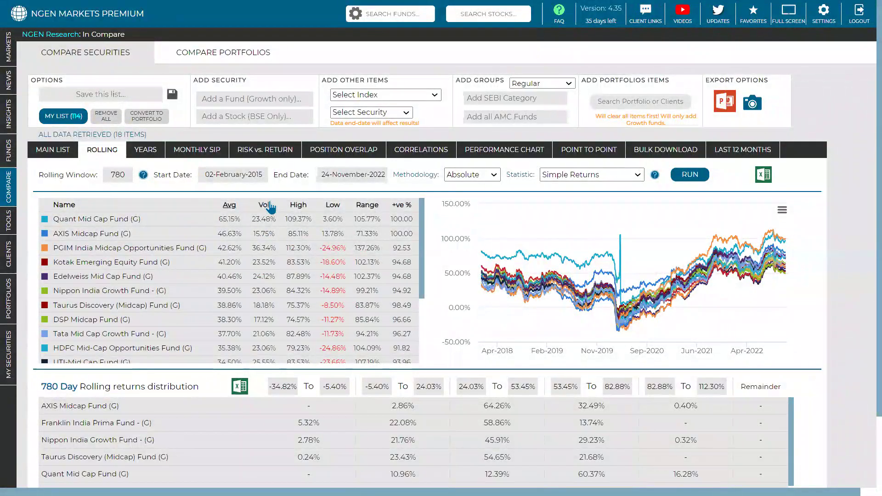
{"action": "left_click", "coordinate": [265, 207]}
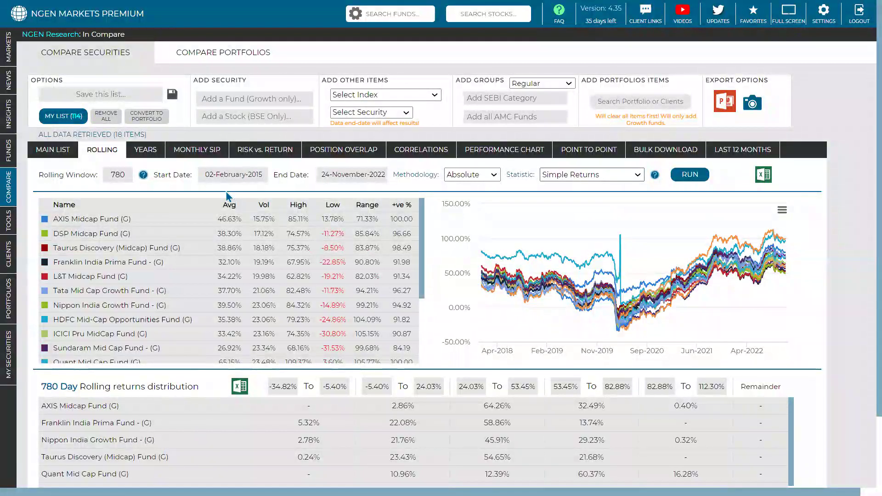
Switch the Methodology for the 780-day results to Annualised.
{"action": "left_click", "coordinate": [295, 205]}
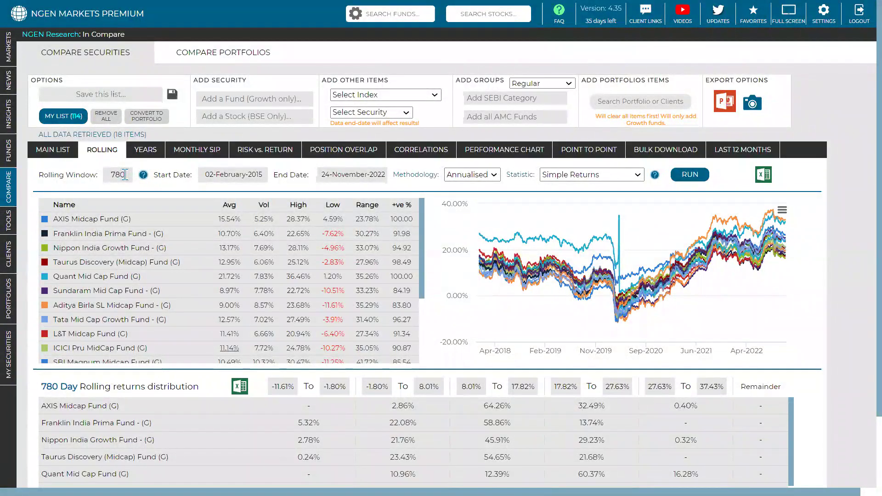
Rerun rolling returns over a 65-day window and set Methodology to Absolute.
{"action": "key", "text": "BackSpace"}
{"action": "key", "text": "BackSpace"}
{"action": "key", "text": "BackSpace"}
{"action": "type", "text": "6"}
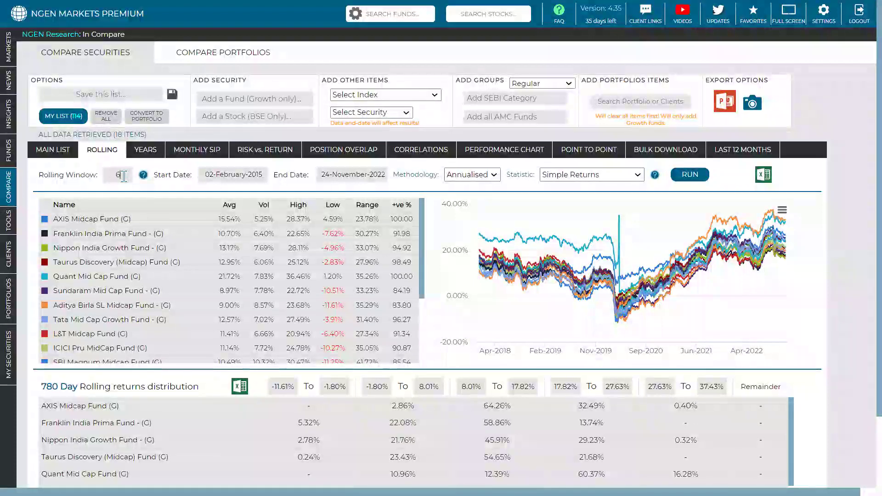
{"action": "type", "text": "5"}
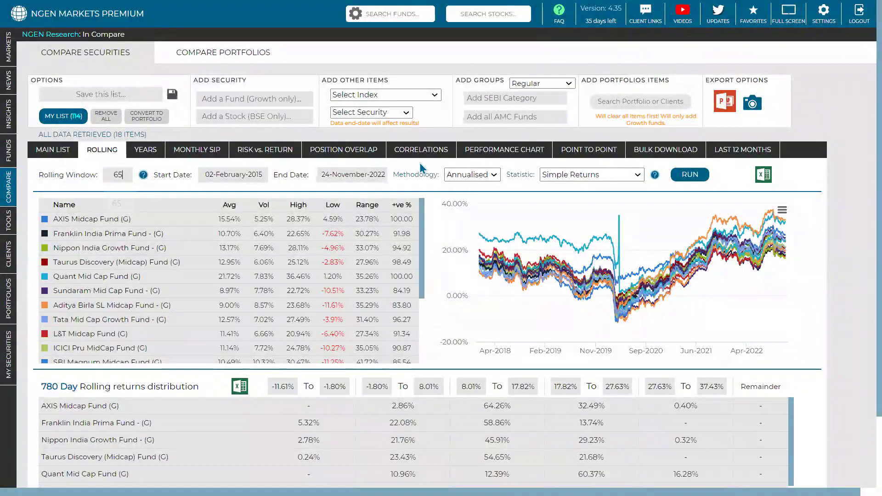
{"action": "left_click", "coordinate": [689, 175]}
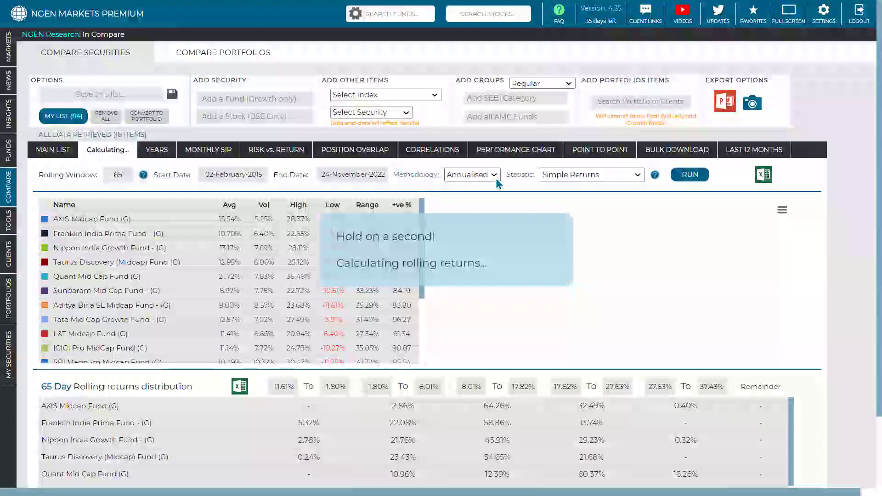
{"action": "left_click", "coordinate": [686, 180]}
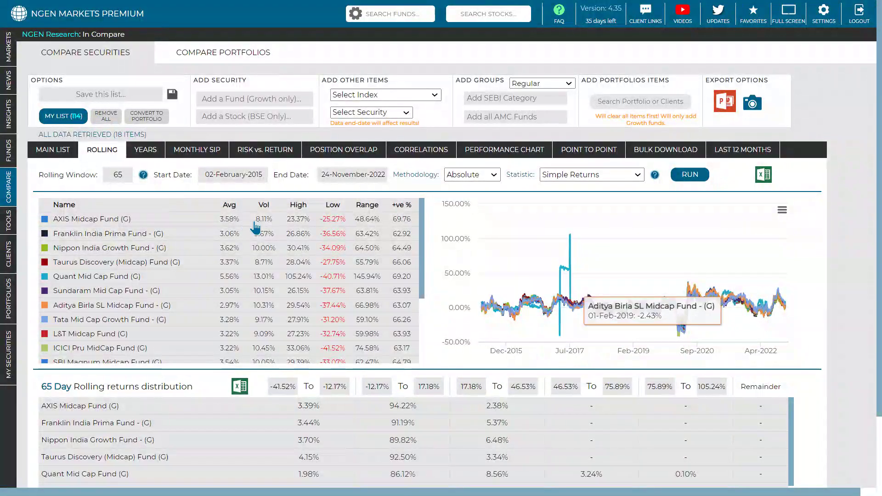
Review the fund table's +ve % column and set the Rolling Window back to 260 days.
{"action": "scroll", "coordinate": [393, 214], "scroll_direction": "down", "scroll_amount": 3}
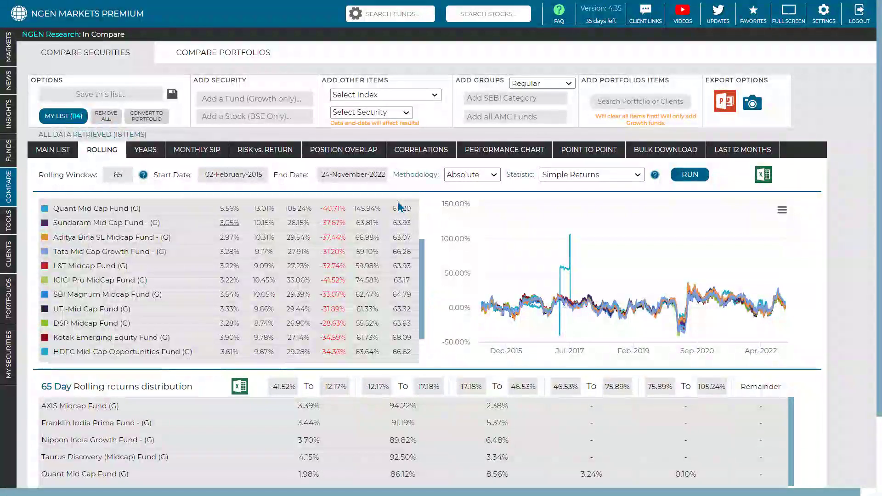
{"action": "scroll", "coordinate": [399, 207], "scroll_direction": "up", "scroll_amount": 3}
{"action": "mouse_move", "coordinate": [400, 204]}
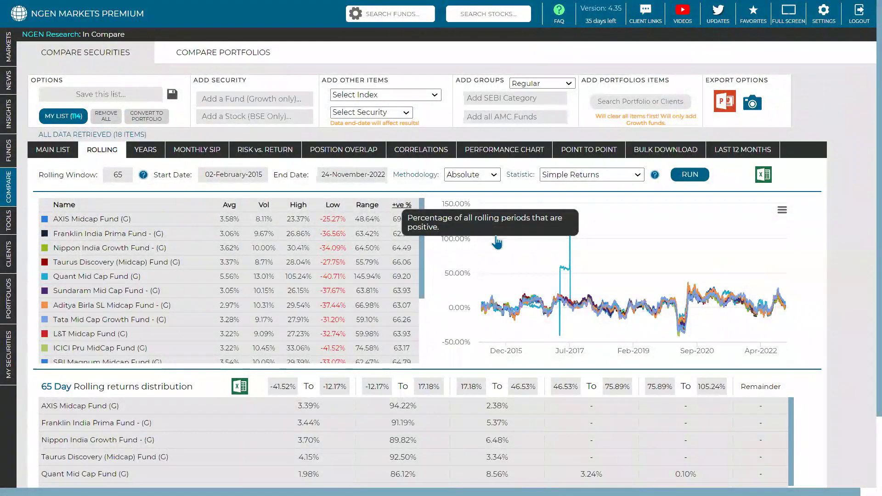
{"action": "scroll", "coordinate": [421, 298], "scroll_direction": "down", "scroll_amount": 3}
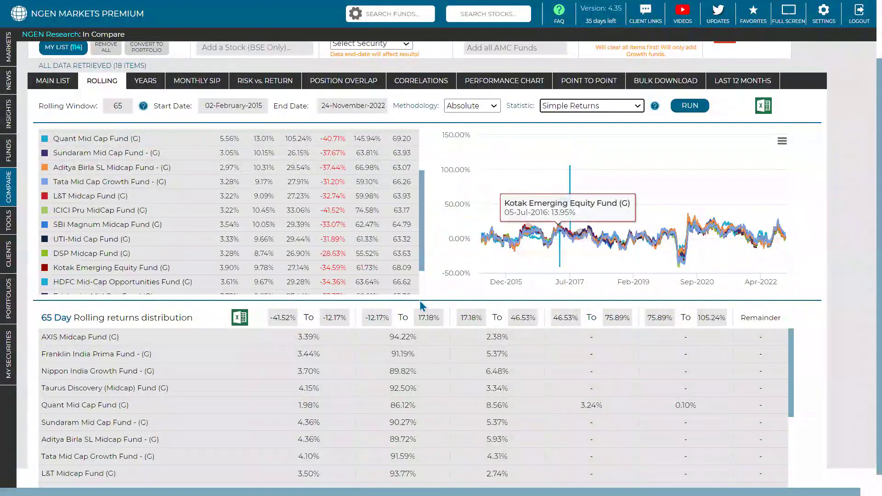
{"action": "left_click", "coordinate": [125, 84]}
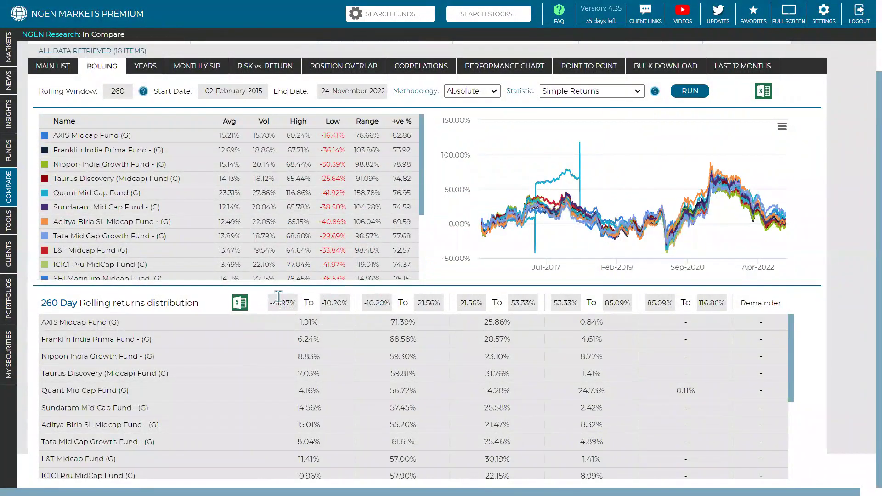
Set the second return range to 10% To 25% and recalculate the distribution.
{"action": "left_click", "coordinate": [435, 308]}
{"action": "type", "text": "10"}
{"action": "left_click", "coordinate": [434, 305]}
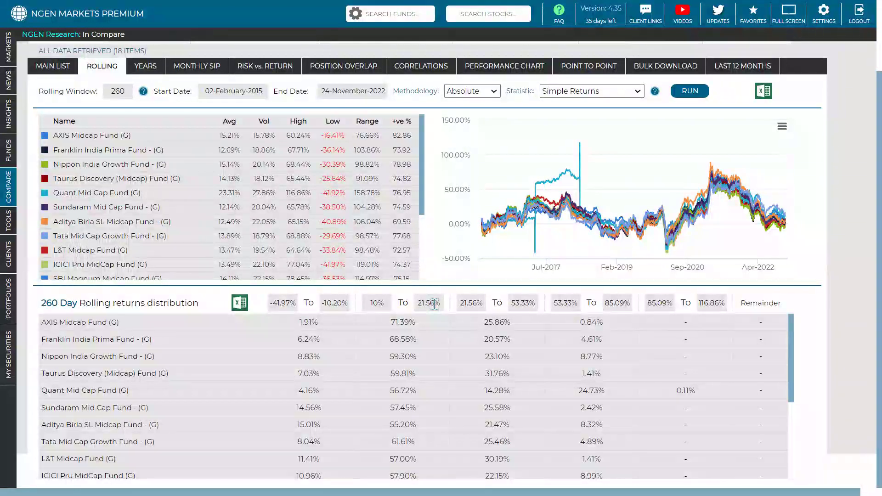
{"action": "key", "text": "BackSpace"}
{"action": "key", "text": "BackSpace"}
{"action": "key", "text": "BackSpace"}
{"action": "key", "text": "BackSpace"}
{"action": "type", "text": "5"}
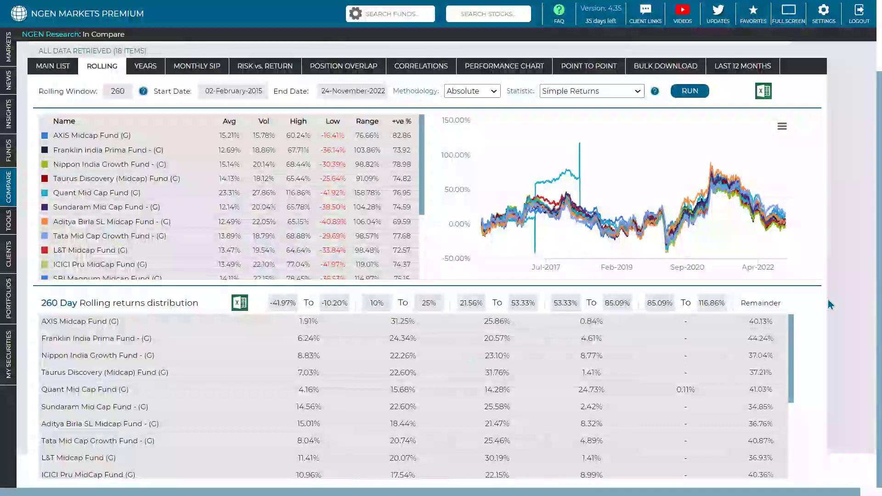
{"action": "scroll", "coordinate": [408, 368], "scroll_direction": "down", "scroll_amount": 3}
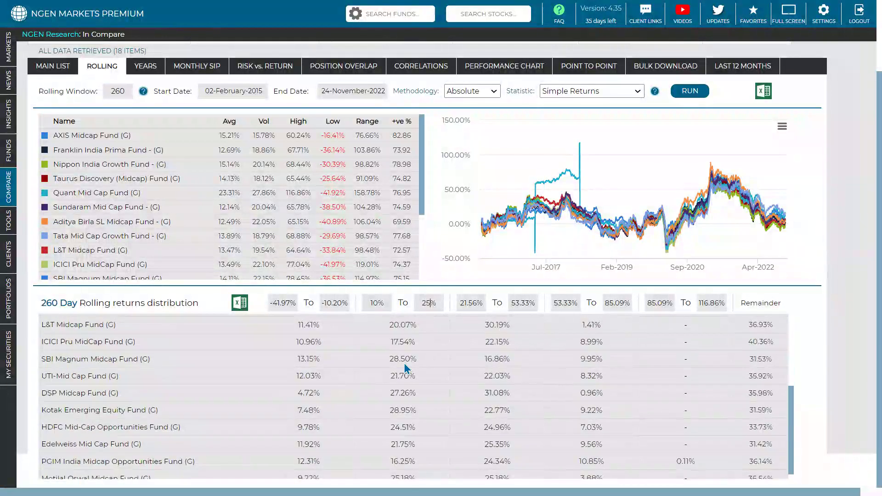
{"action": "scroll", "coordinate": [391, 349], "scroll_direction": "up", "scroll_amount": 4}
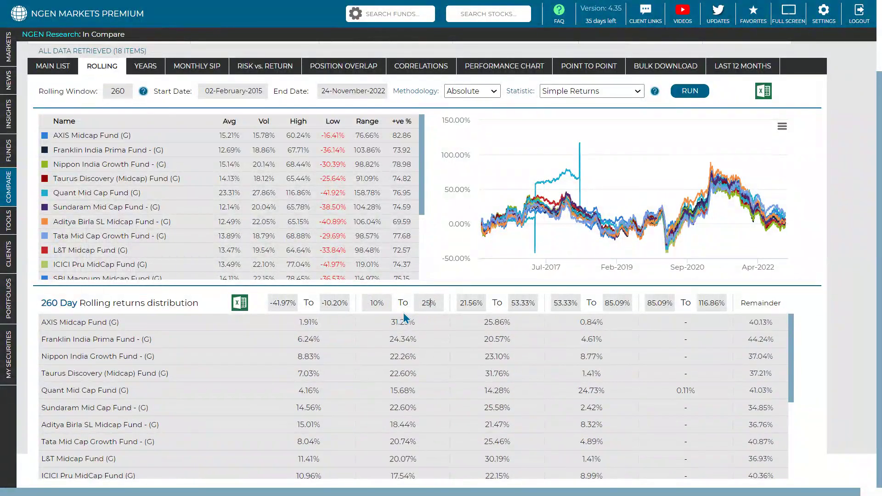
{"action": "left_click", "coordinate": [426, 310]}
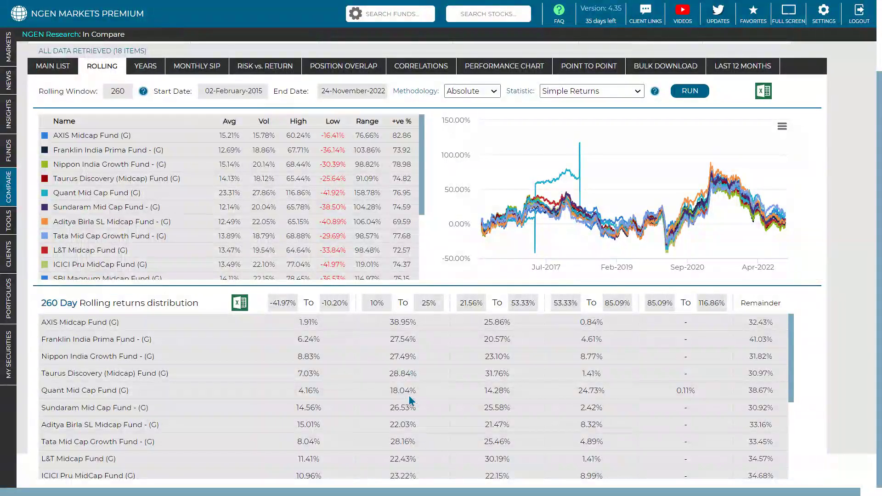
Check AXIS Midcap Fund's 38.95% share in the 10%–25% band and return to the table's top.
{"action": "double_click", "coordinate": [403, 322]}
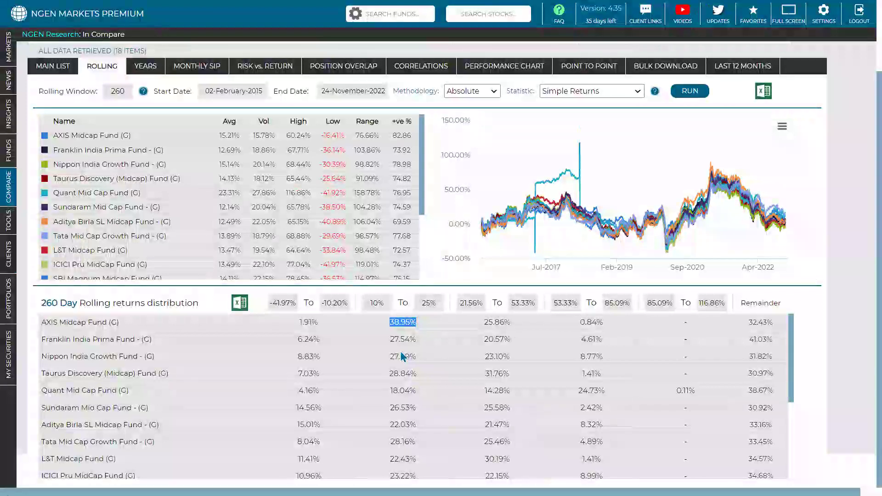
{"action": "scroll", "coordinate": [401, 368], "scroll_direction": "down", "scroll_amount": 3}
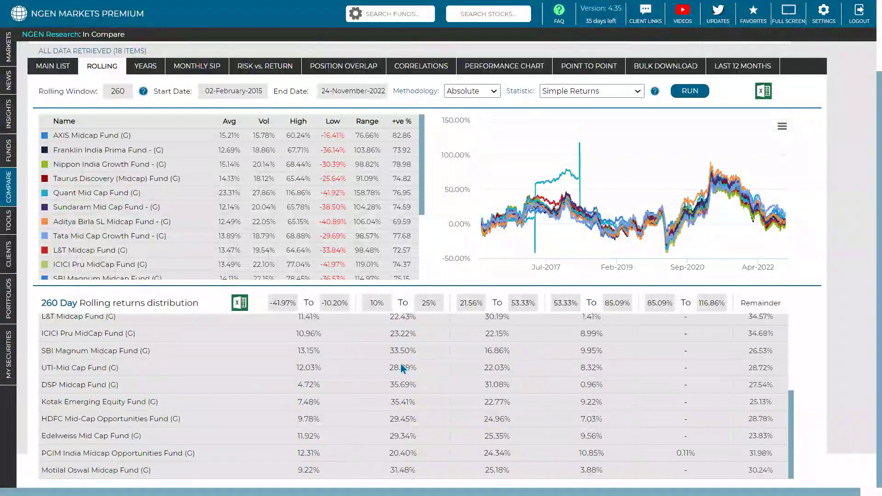
{"action": "left_click", "coordinate": [106, 96]}
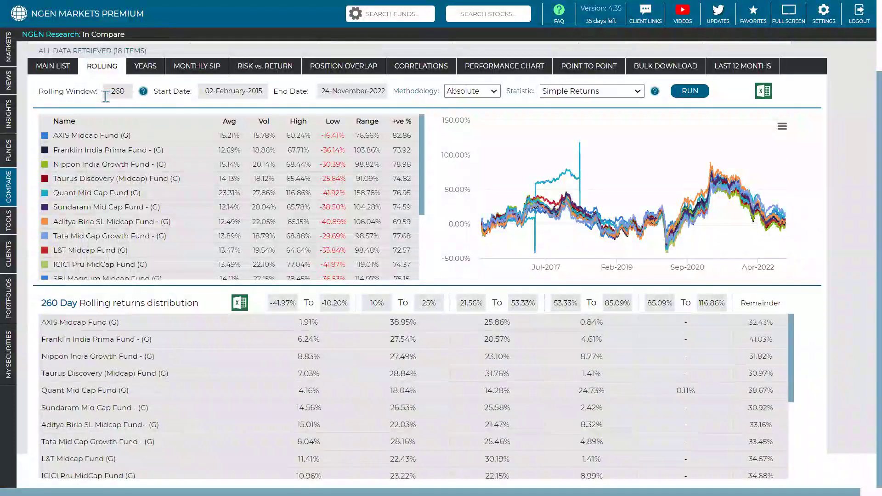
Replace the 260-day Rolling Window with 1300 days and run the calculation.
{"action": "left_click", "coordinate": [129, 87]}
{"action": "key", "text": "BackSpace"}
{"action": "key", "text": "BackSpace"}
{"action": "key", "text": "BackSpace"}
{"action": "type", "text": "13"}
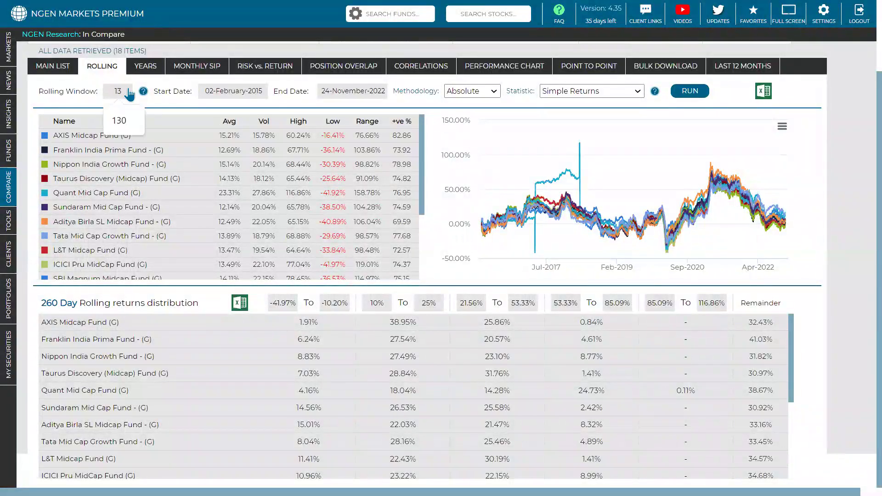
{"action": "type", "text": "00"}
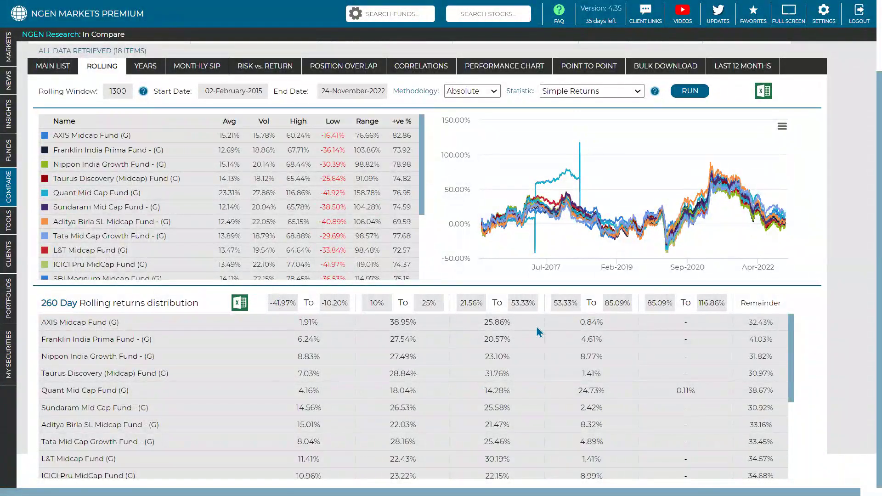
{"action": "key", "text": "Return"}
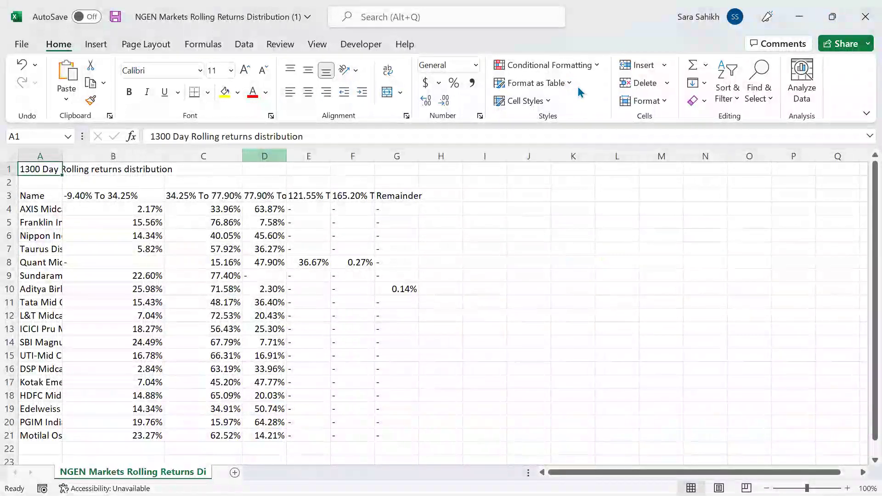
Restore the Excel window down and switch back to the NGEN rolling returns page.
{"action": "key", "text": "super+Down"}
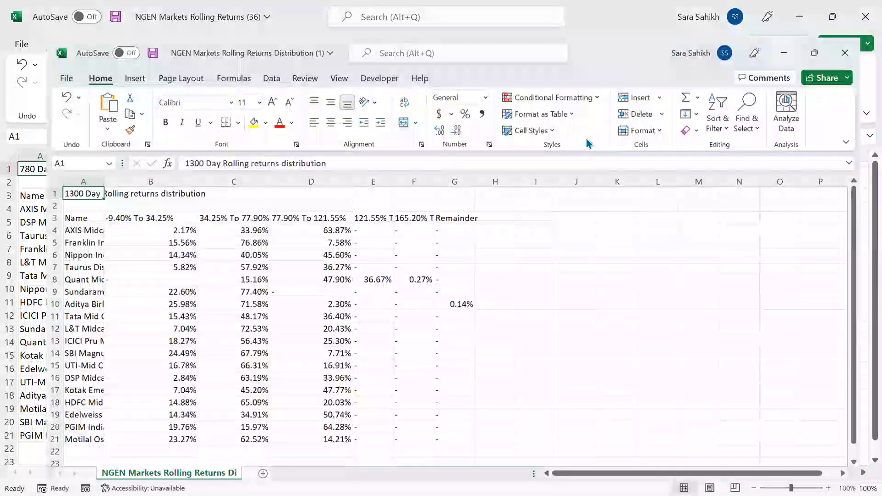
{"action": "key", "text": "alt+Tab"}
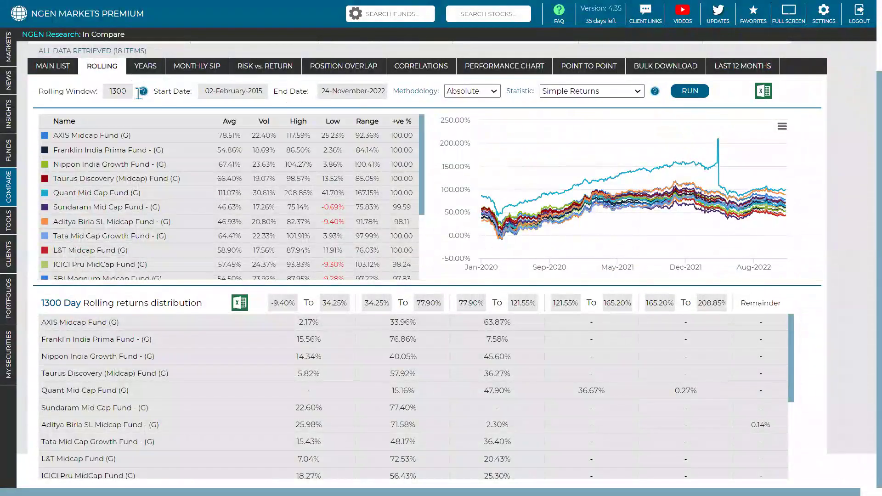
Change the rolling Statistic to Volatility and run the 1300-day calculation.
{"action": "left_click", "coordinate": [643, 90]}
{"action": "key", "text": "Down"}
{"action": "key", "text": "Return"}
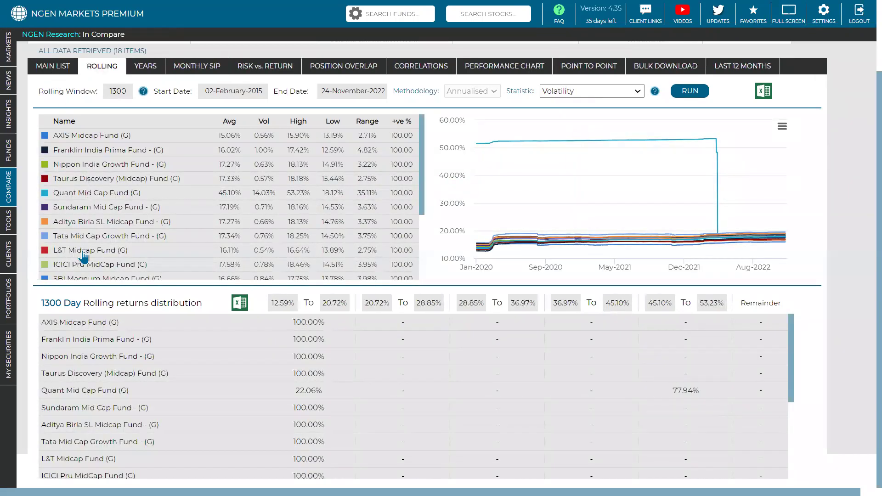
{"action": "key", "text": "space"}
{"action": "key", "text": "Escape"}
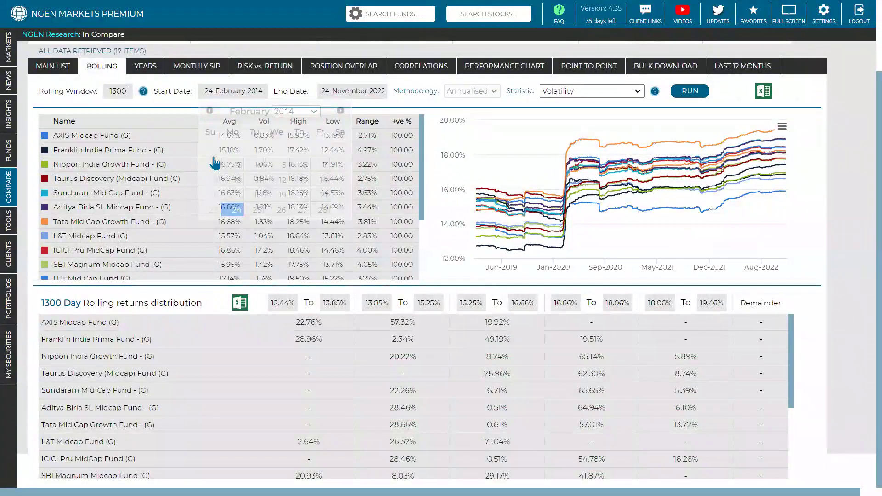
Replace the 1300-day rolling window with 260 days and recalculate the volatility results.
{"action": "key", "text": "BackSpace"}
{"action": "key", "text": "BackSpace"}
{"action": "key", "text": "BackSpace"}
{"action": "key", "text": "BackSpace"}
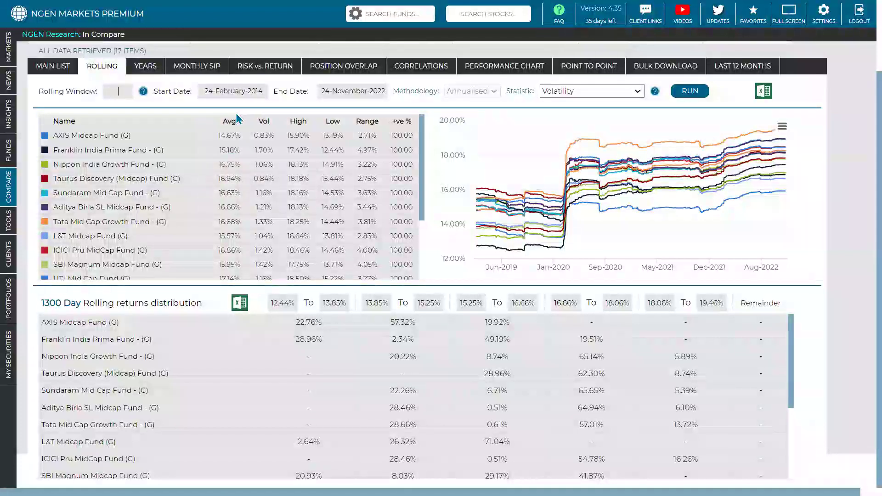
{"action": "type", "text": "260"}
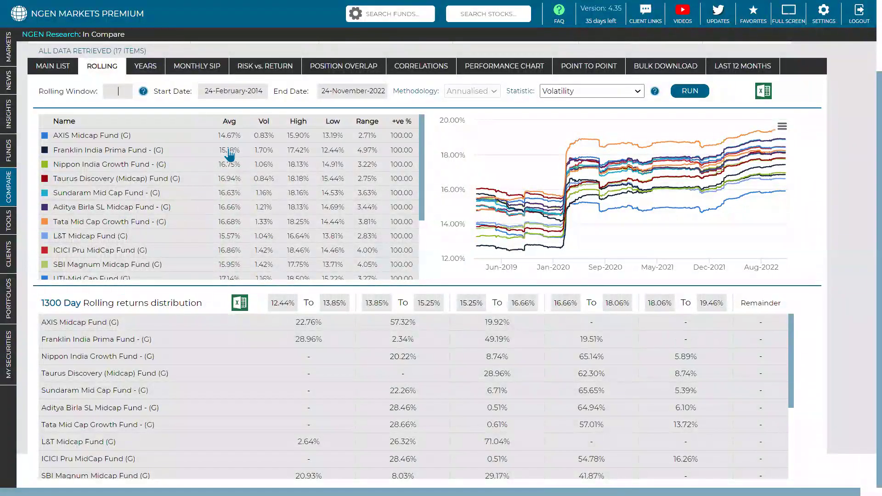
{"action": "key", "text": "Return"}
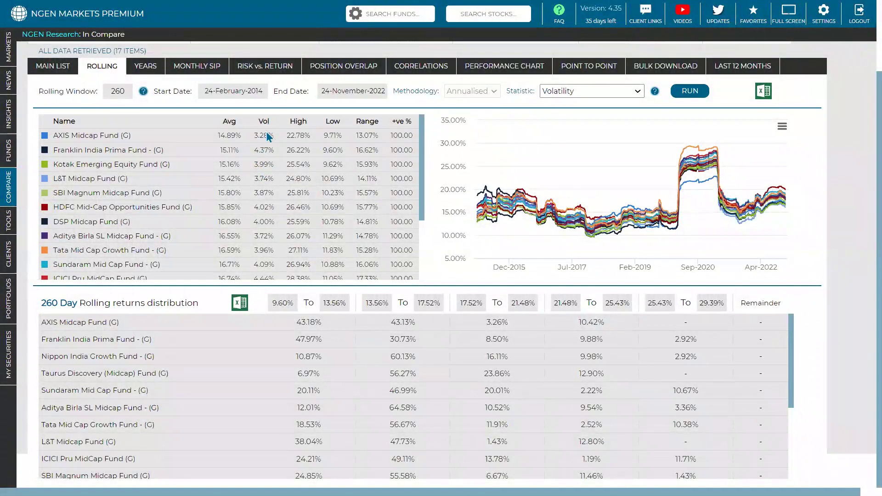
Sort the 260-day volatility table by Vol, highest first, led by Motilal Oswal Midcap Fund at 4.64%.
{"action": "left_click", "coordinate": [268, 150]}
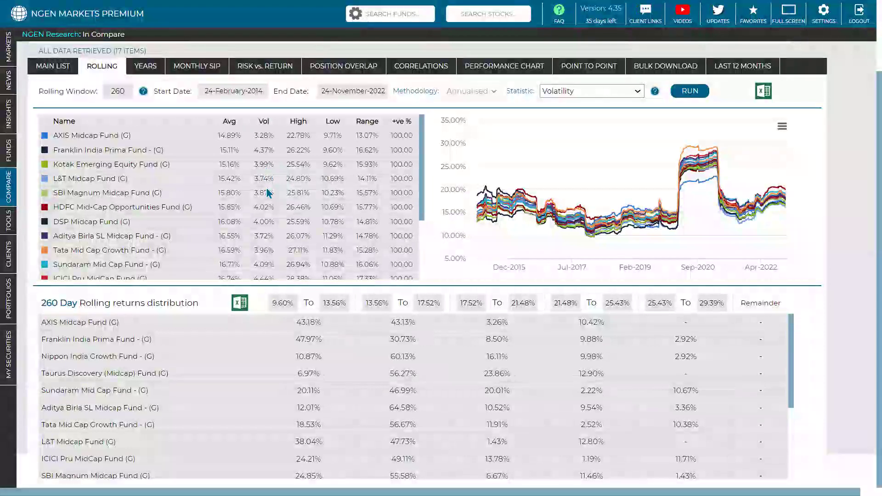
{"action": "left_click", "coordinate": [263, 121]}
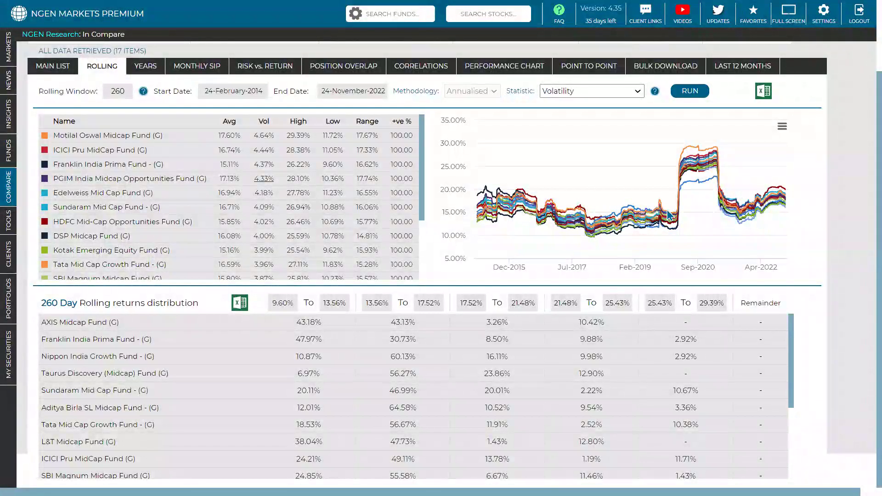
{"action": "mouse_move", "coordinate": [493, 198]}
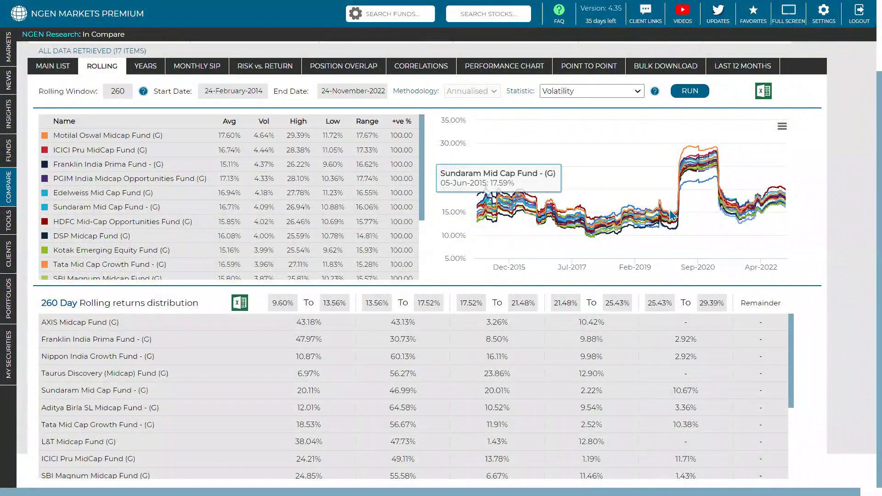
{"action": "scroll", "coordinate": [672, 215], "scroll_direction": "up", "scroll_amount": 1}
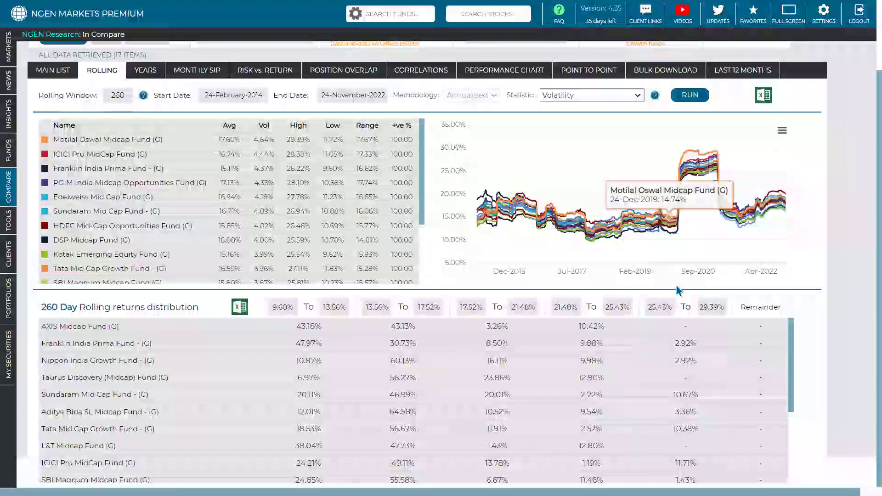
{"action": "scroll", "coordinate": [677, 286], "scroll_direction": "up", "scroll_amount": 1}
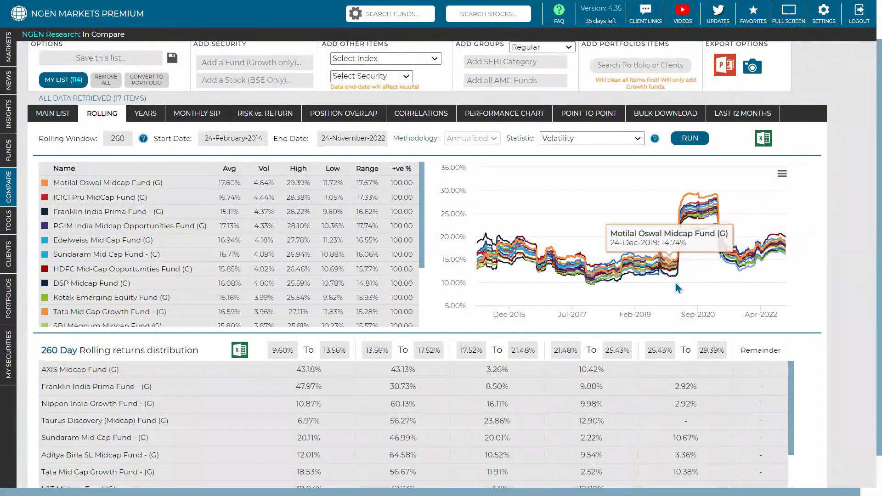
Sort the fund table by High, Low, Range and +ve % in turn, leaving PGIM India Midcap first.
{"action": "scroll", "coordinate": [680, 266], "scroll_direction": "up", "scroll_amount": 1}
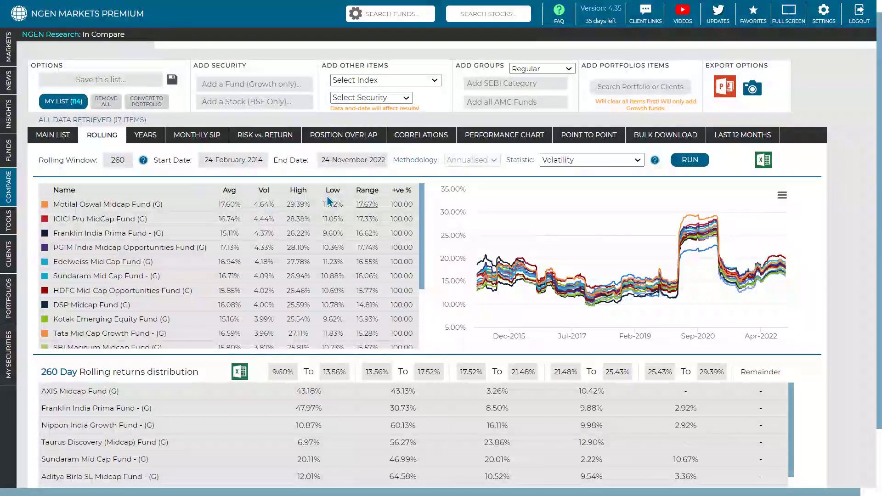
{"action": "left_click", "coordinate": [298, 190]}
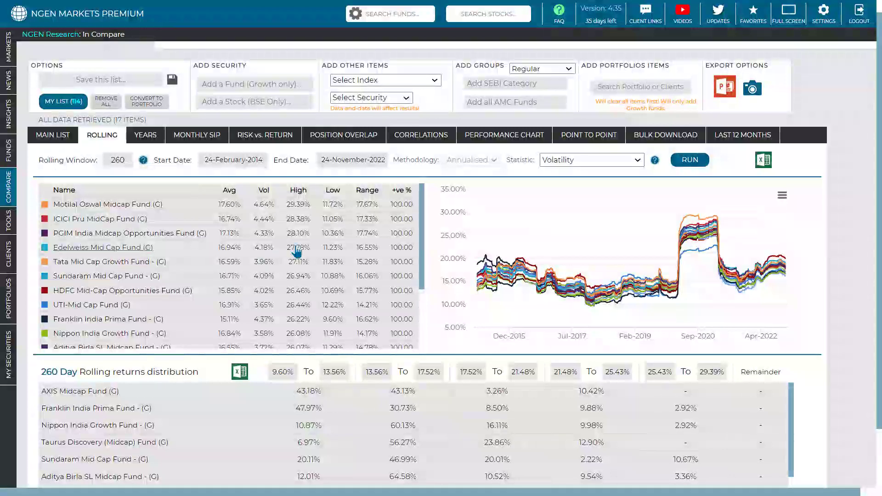
{"action": "left_click", "coordinate": [333, 198]}
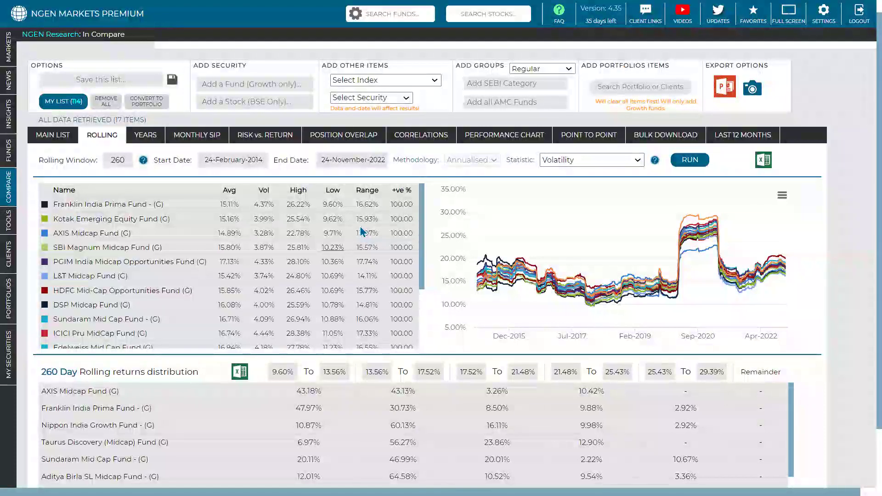
{"action": "left_click", "coordinate": [367, 190]}
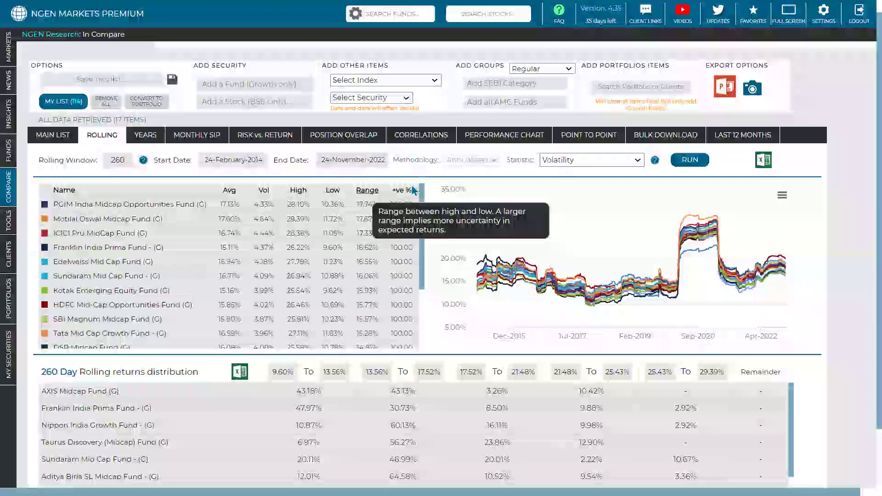
{"action": "left_click", "coordinate": [403, 190]}
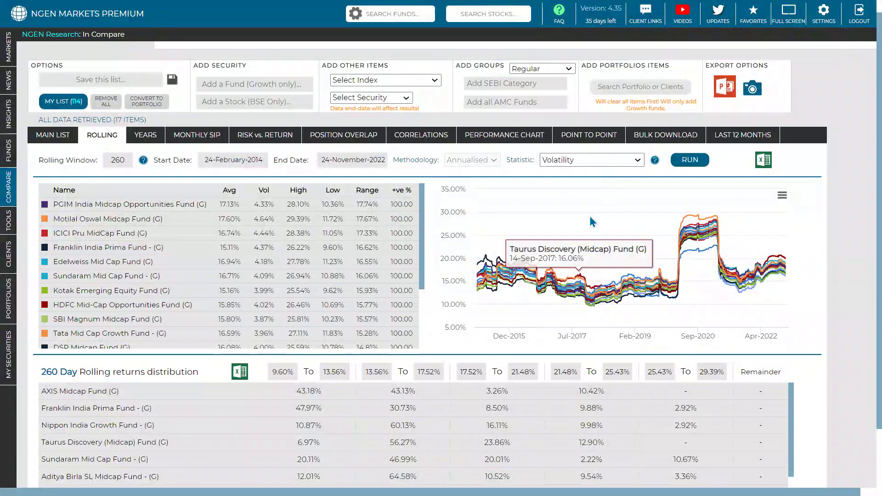
Run the 260-day rolling analysis with Return/Vol, putting AXIS Midcap Fund first at a 1.18 average.
{"action": "left_click", "coordinate": [592, 159]}
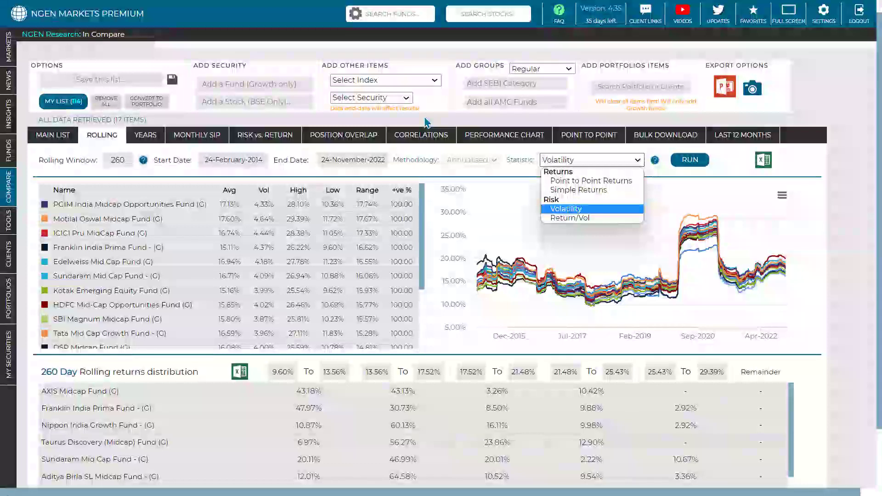
{"action": "left_click", "coordinate": [427, 123]}
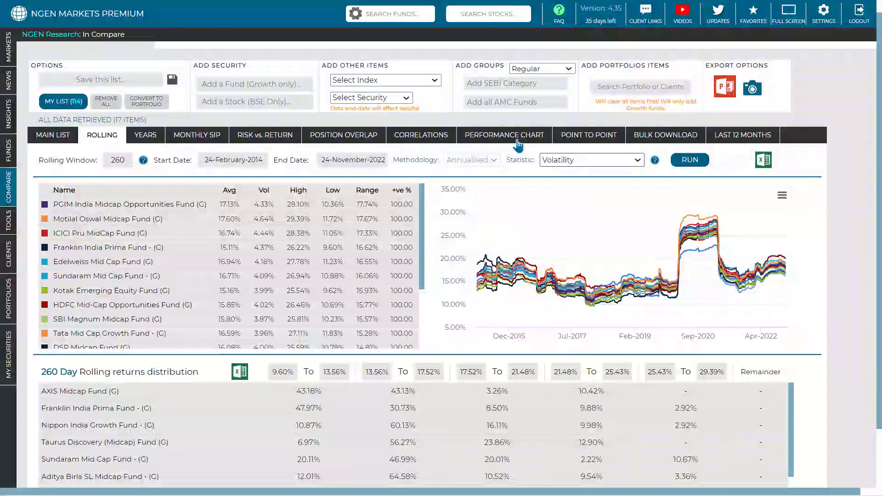
{"action": "left_click", "coordinate": [707, 160]}
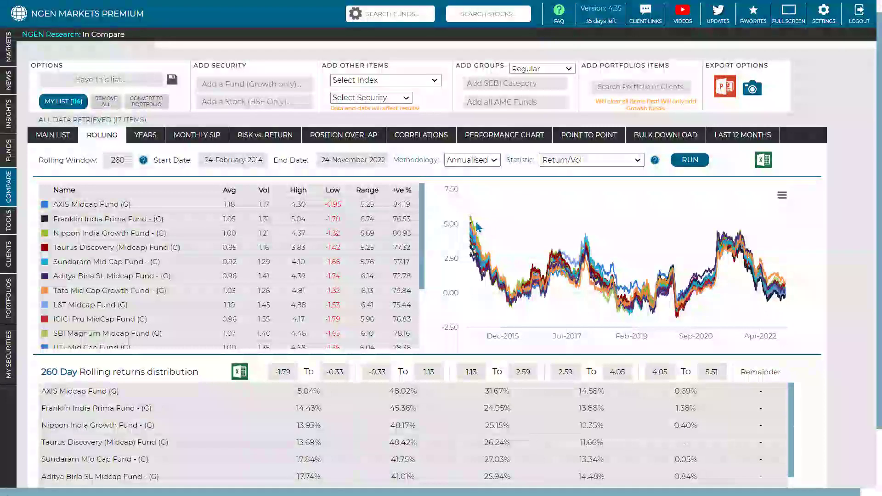
{"action": "mouse_move", "coordinate": [476, 226]}
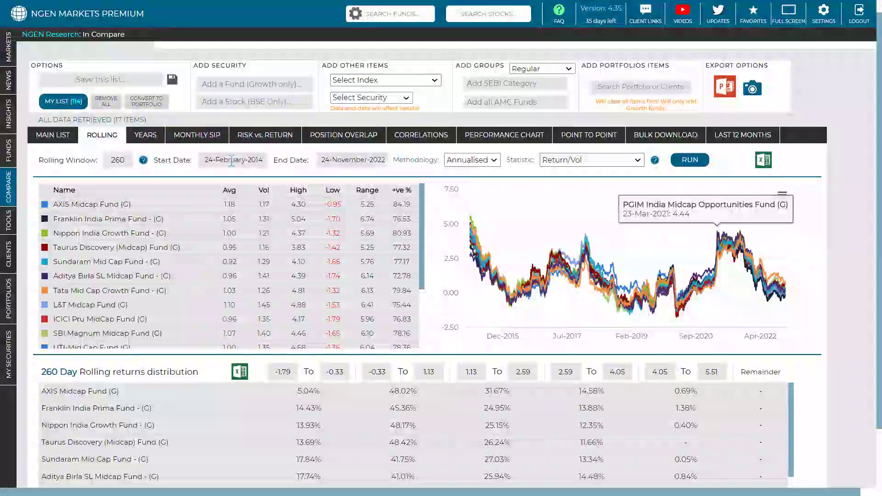
Sort the Return/Vol table by Avg, then High, then Low, led by ICICI Pru MidCap Fund at -1.79.
{"action": "left_click", "coordinate": [258, 189]}
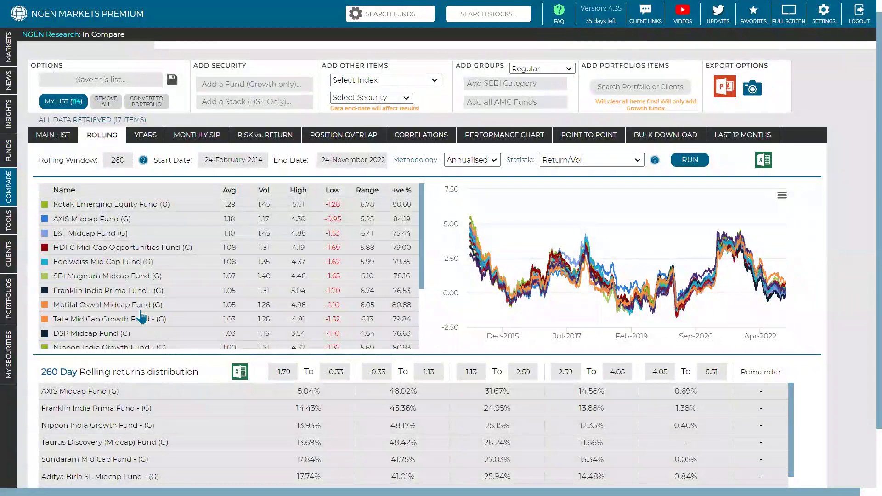
{"action": "scroll", "coordinate": [252, 344], "scroll_direction": "down", "scroll_amount": 2}
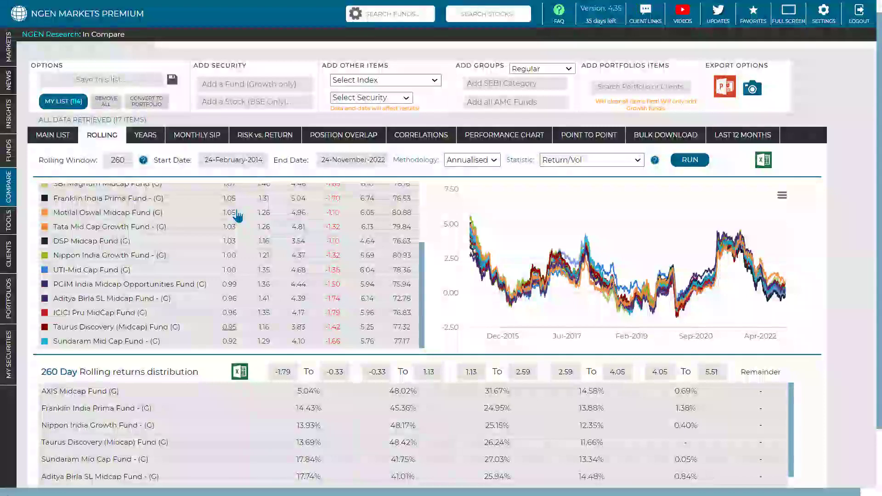
{"action": "scroll", "coordinate": [234, 215], "scroll_direction": "up", "scroll_amount": 2}
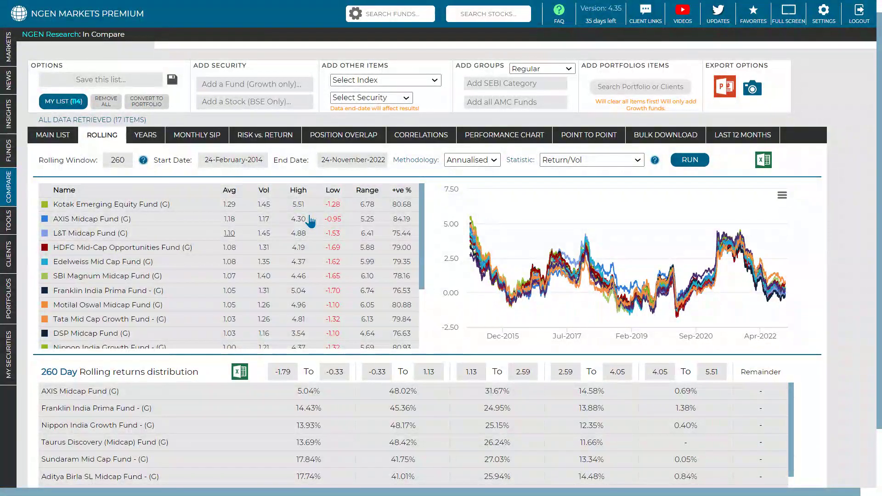
{"action": "left_click", "coordinate": [337, 200]}
{"action": "left_click", "coordinate": [338, 200]}
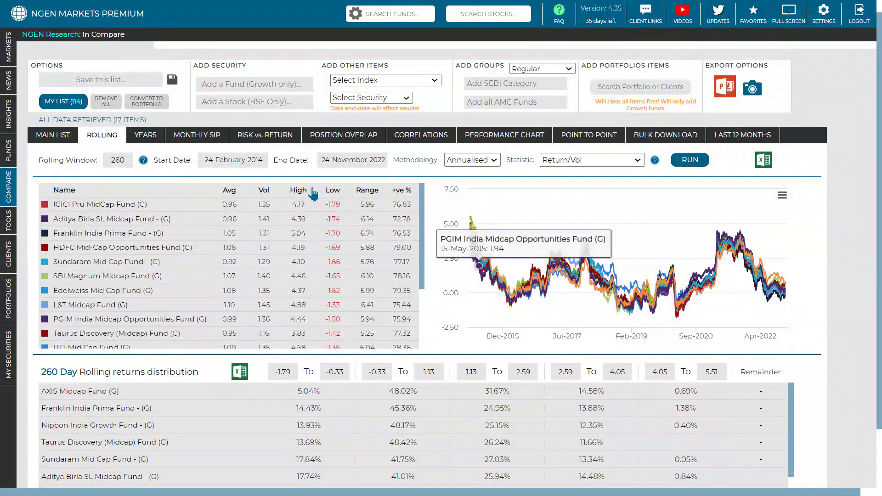
{"action": "left_click", "coordinate": [586, 160]}
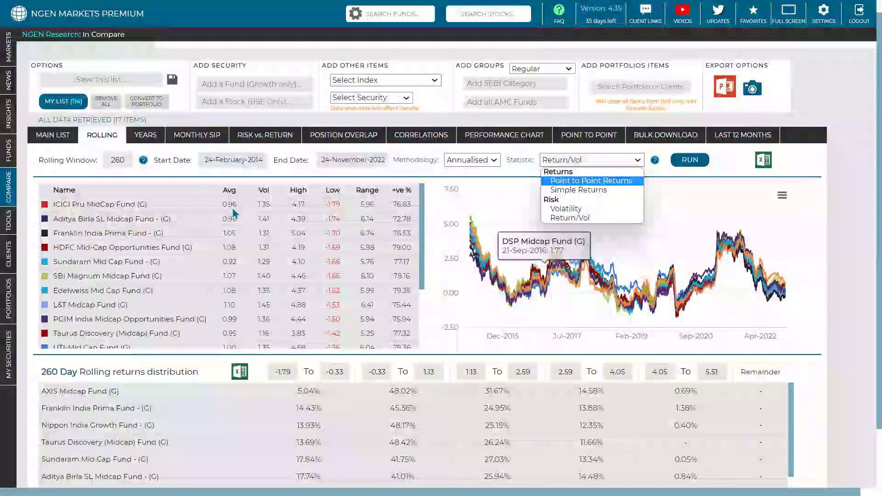
Sort the Return/Vol table by Avg, then by +ve %, putting AXIS Midcap Fund first at 84.19%.
{"action": "left_click", "coordinate": [230, 190]}
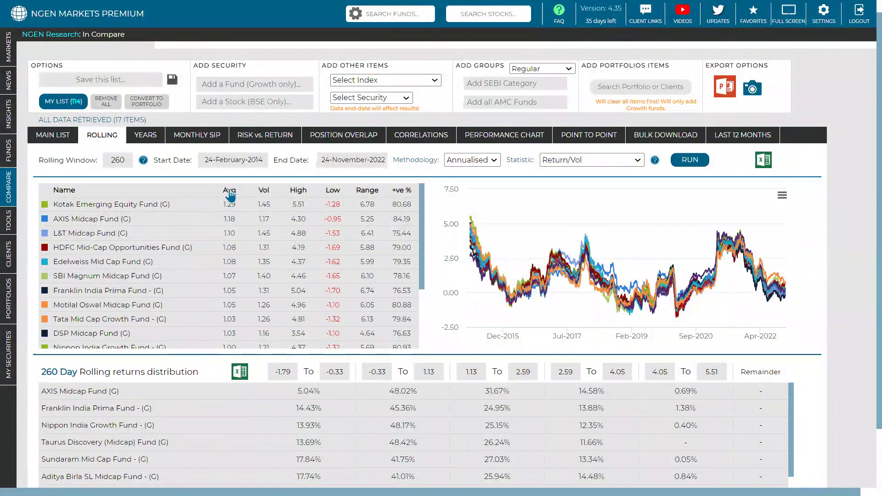
{"action": "left_click", "coordinate": [401, 190]}
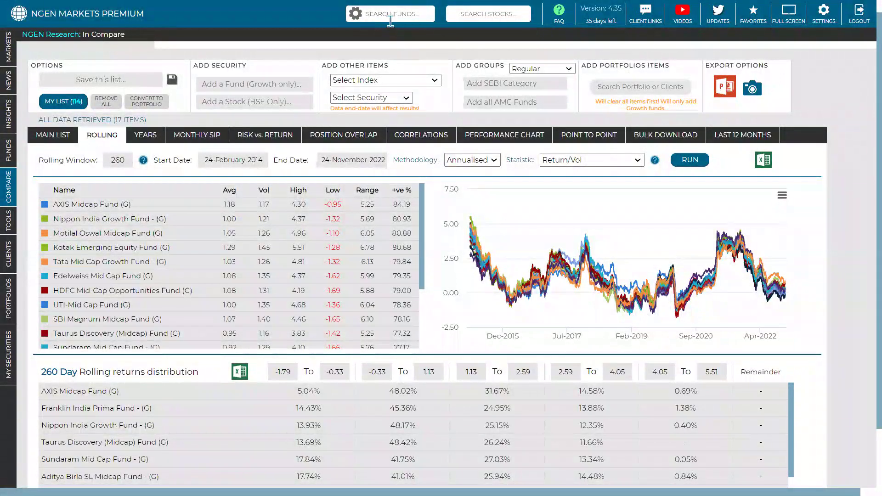
{"action": "scroll", "coordinate": [390, 22], "scroll_direction": "down", "scroll_amount": 1}
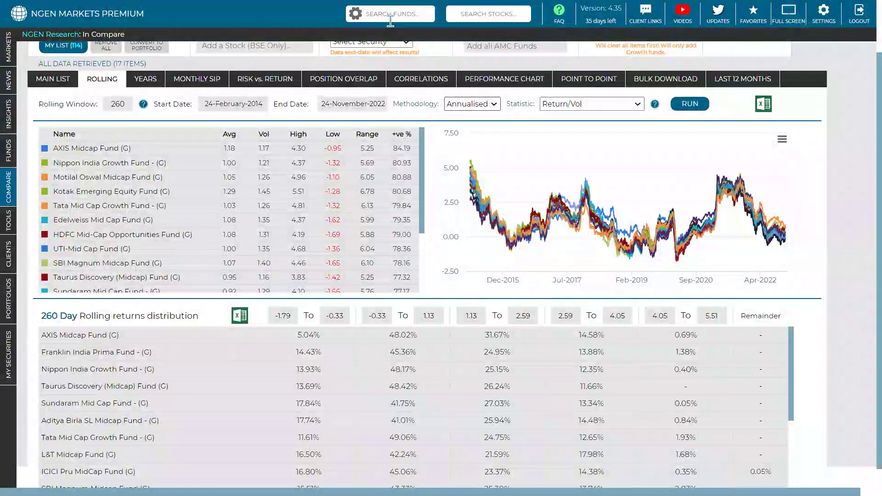
{"action": "scroll", "coordinate": [390, 21], "scroll_direction": "up", "scroll_amount": 1}
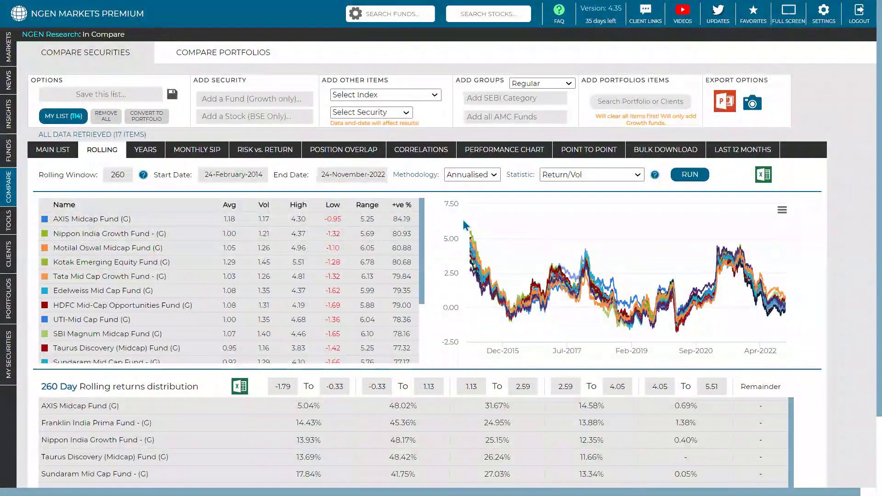
Search 'sbi smal' to open SBI Small Cap Fund (G)'s rolling returns analysis.
{"action": "type", "text": "sbi smalc"}
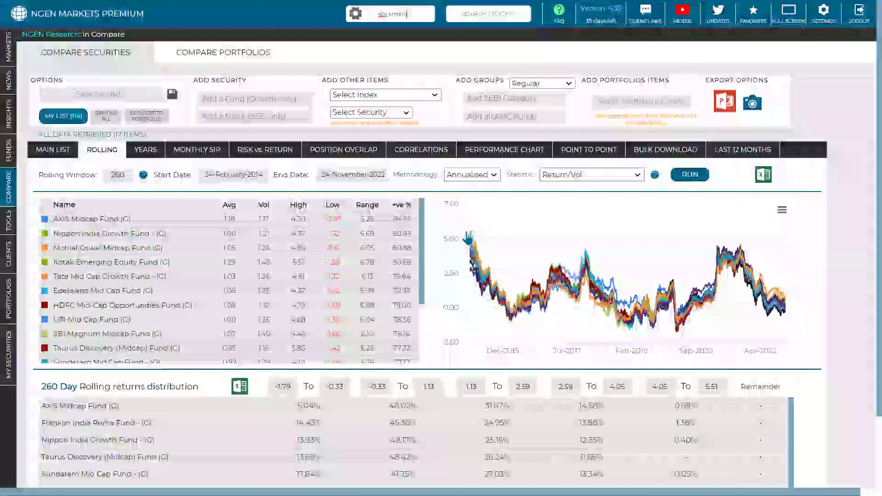
{"action": "key", "text": "Return"}
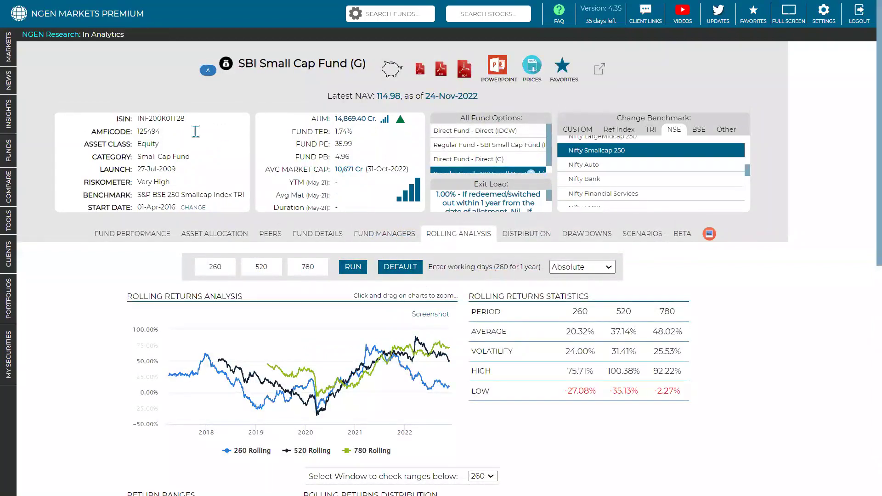
{"action": "scroll", "coordinate": [290, 133], "scroll_direction": "down", "scroll_amount": 3}
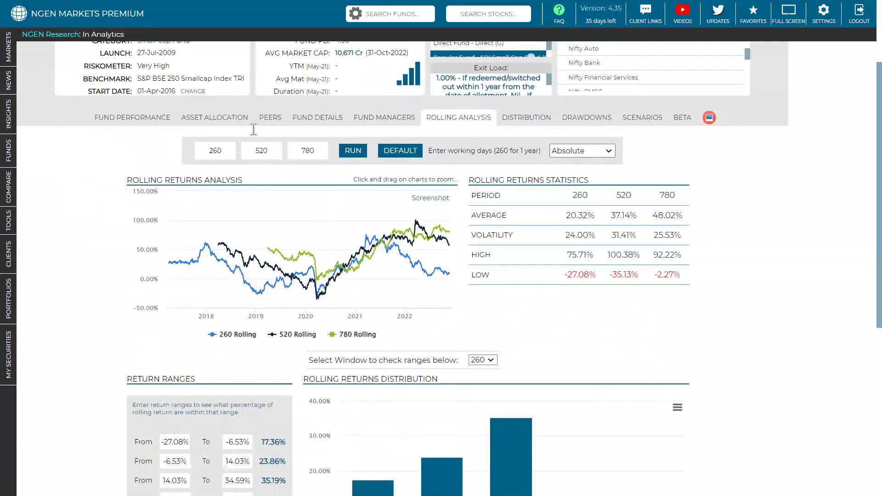
{"action": "scroll", "coordinate": [320, 130], "scroll_direction": "down", "scroll_amount": 1}
{"action": "key", "text": "Tab"}
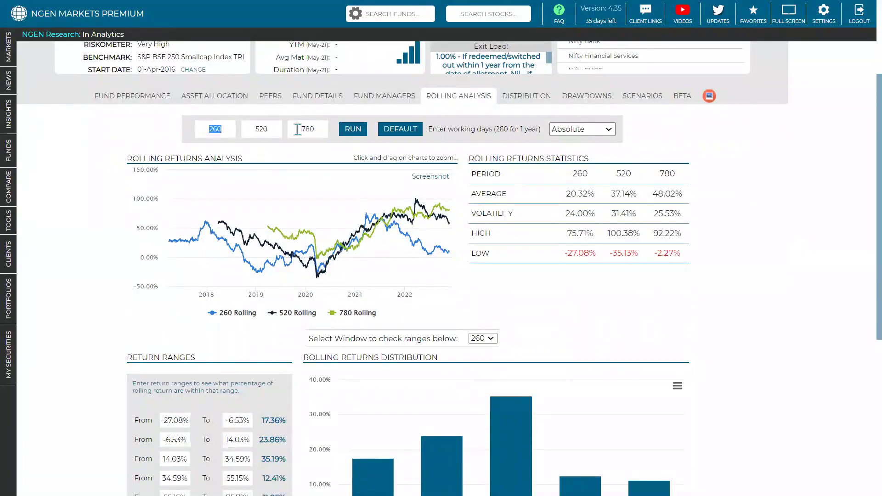
Run the analysis with windows of 260, 780 and 1300 days, then restore the default windows.
{"action": "left_click", "coordinate": [297, 129]}
{"action": "double_click", "coordinate": [318, 126]}
{"action": "left_click", "coordinate": [311, 127]}
{"action": "key", "text": "BackSpace"}
{"action": "key", "text": "BackSpace"}
{"action": "type", "text": "1"}
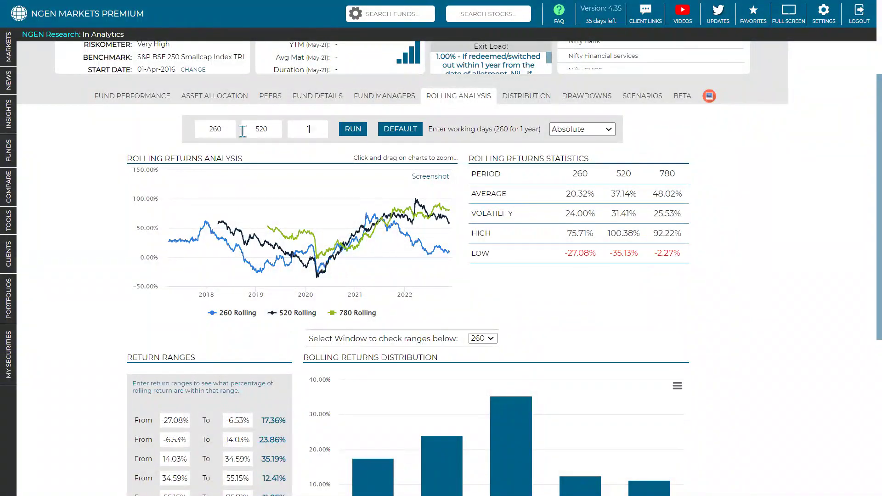
{"action": "type", "text": "300"}
{"action": "left_click", "coordinate": [353, 128]}
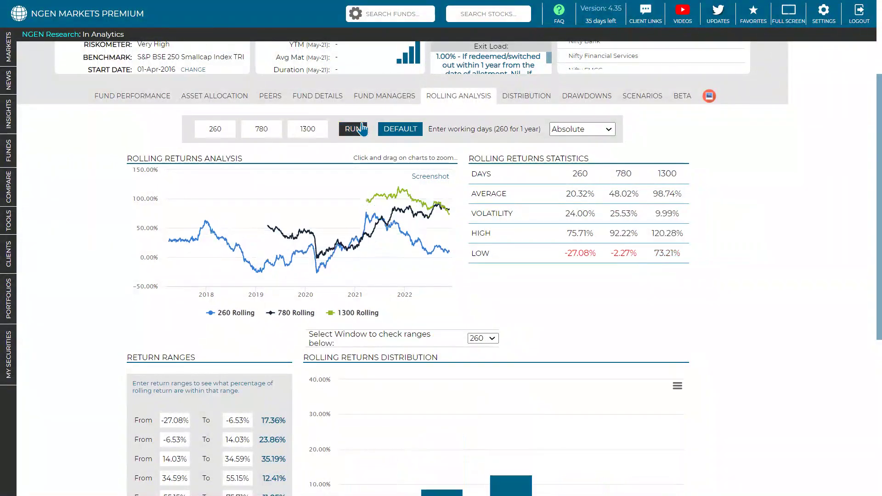
{"action": "double_click", "coordinate": [317, 130]}
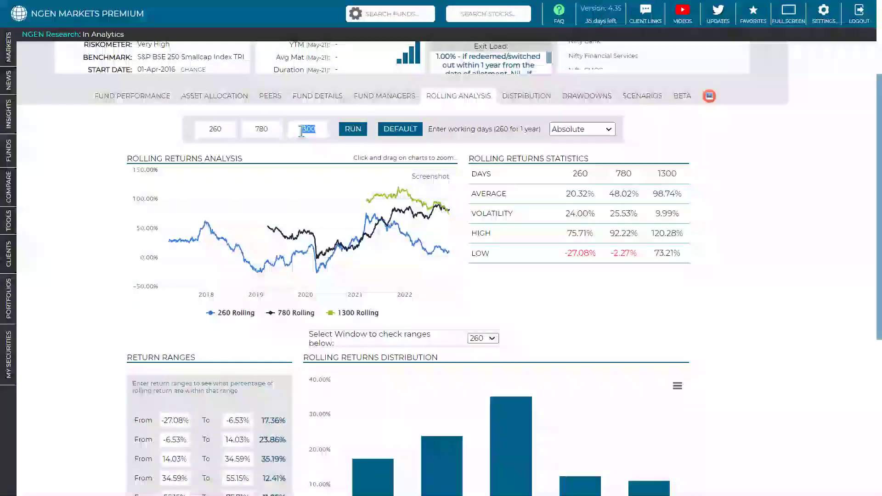
{"action": "left_click", "coordinate": [401, 129]}
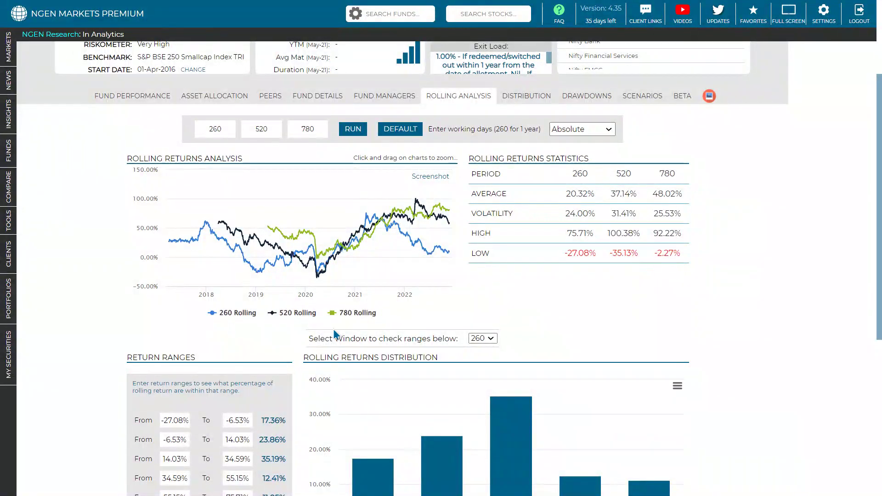
Hide the 520- and 780-day lines so the chart shows only the 260-day rolling returns.
{"action": "left_click", "coordinate": [295, 314]}
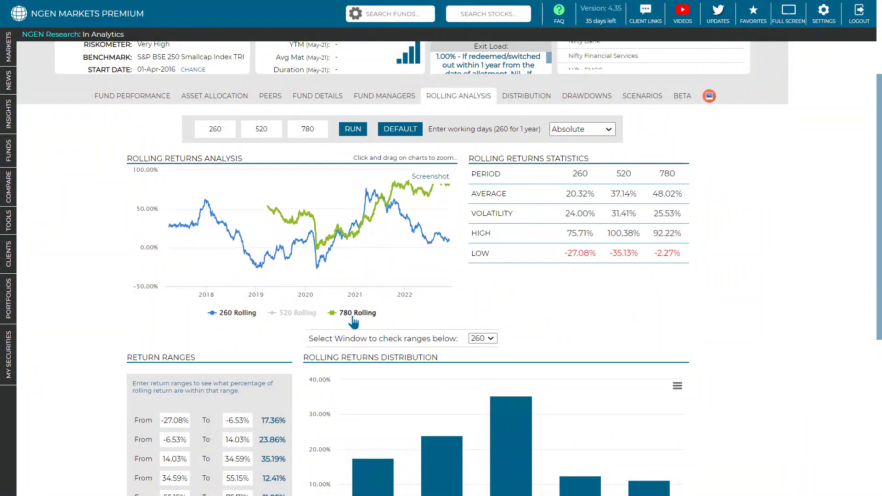
{"action": "left_click", "coordinate": [354, 314]}
{"action": "scroll", "coordinate": [190, 176], "scroll_direction": "up", "scroll_amount": 1}
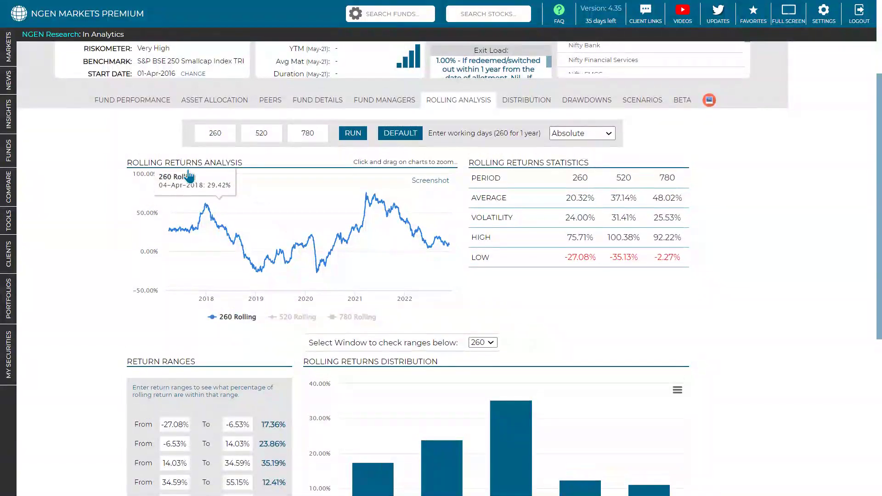
{"action": "scroll", "coordinate": [189, 176], "scroll_direction": "up", "scroll_amount": 3}
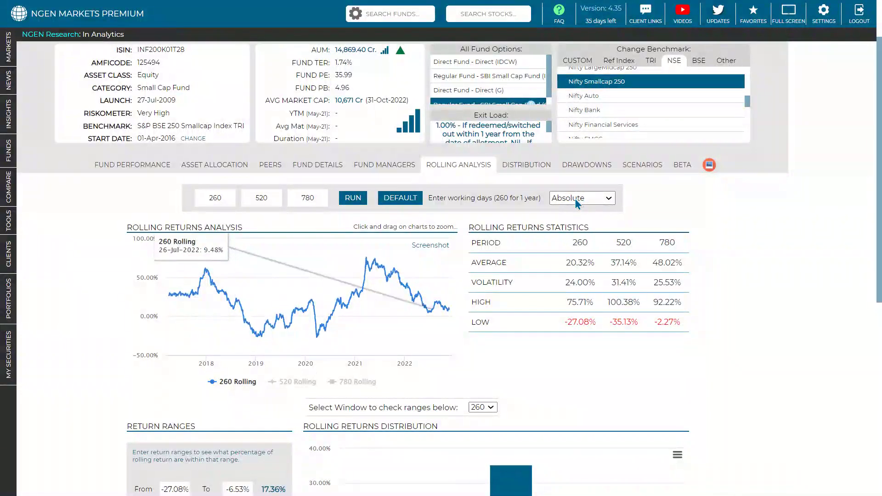
Highlight the 260/520/780-day averages and 780-day volatility, then switch the figures to Annualised.
{"action": "double_click", "coordinate": [580, 262]}
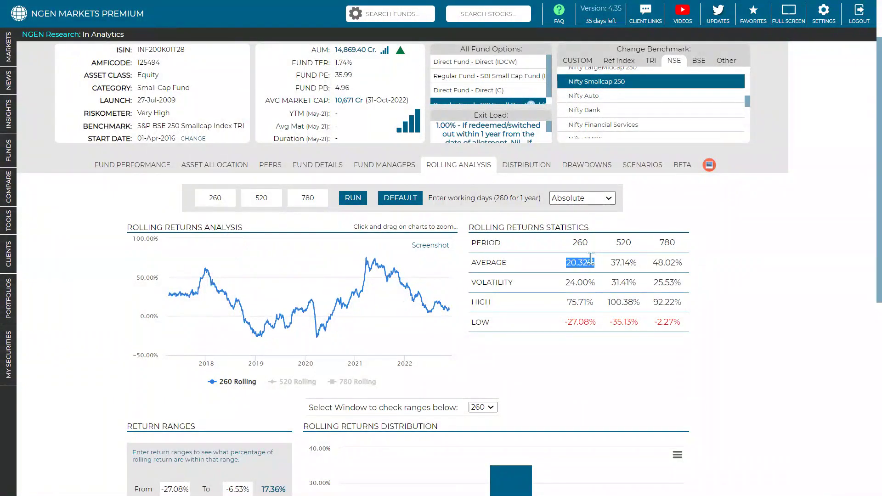
{"action": "double_click", "coordinate": [623, 263]}
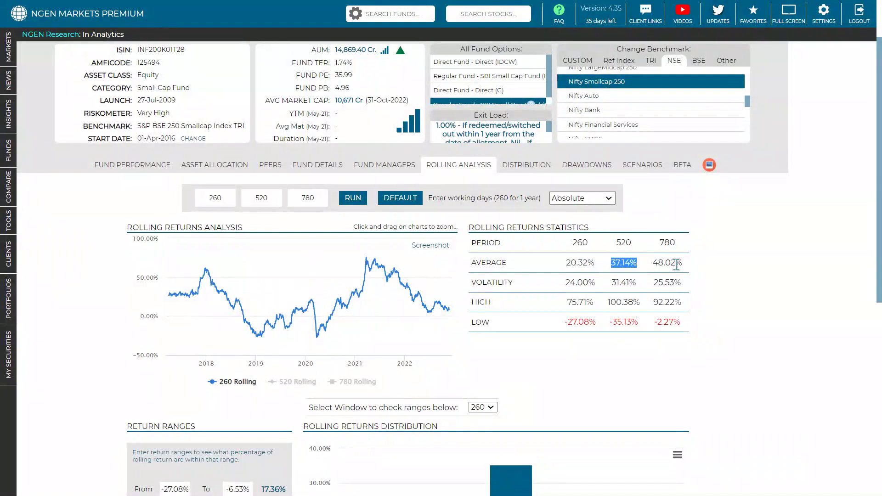
{"action": "double_click", "coordinate": [676, 263]}
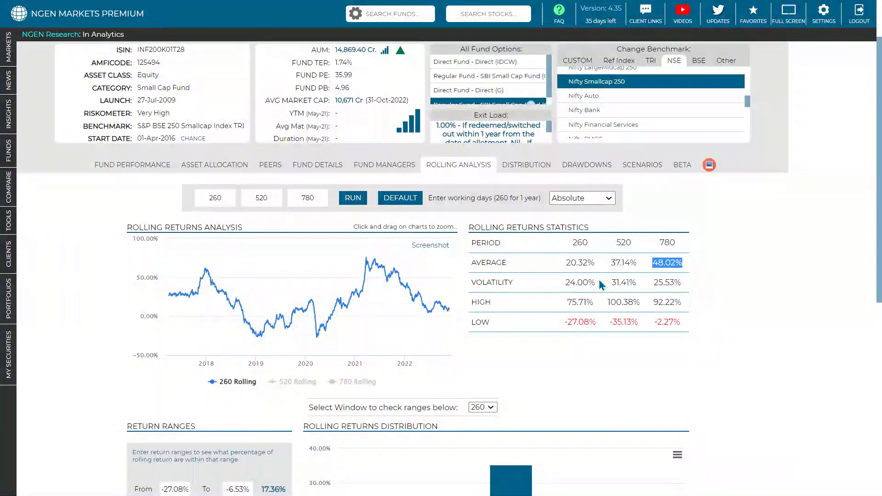
{"action": "double_click", "coordinate": [670, 281]}
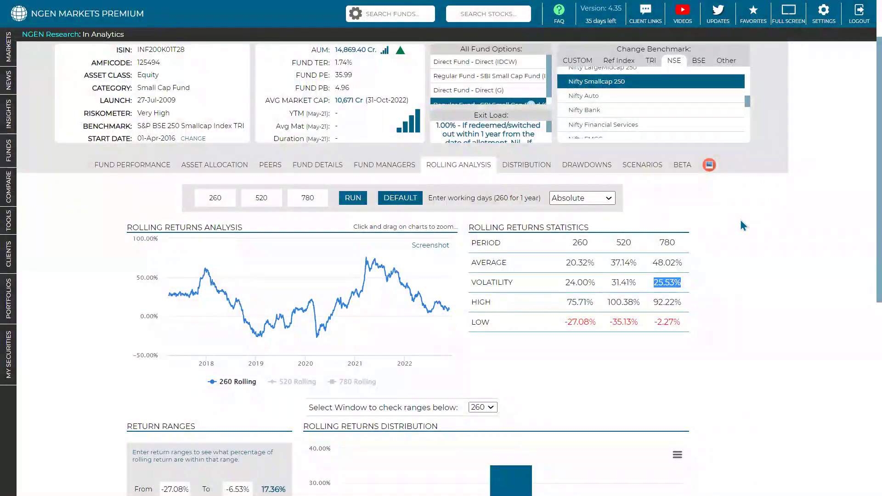
{"action": "key", "text": "Down"}
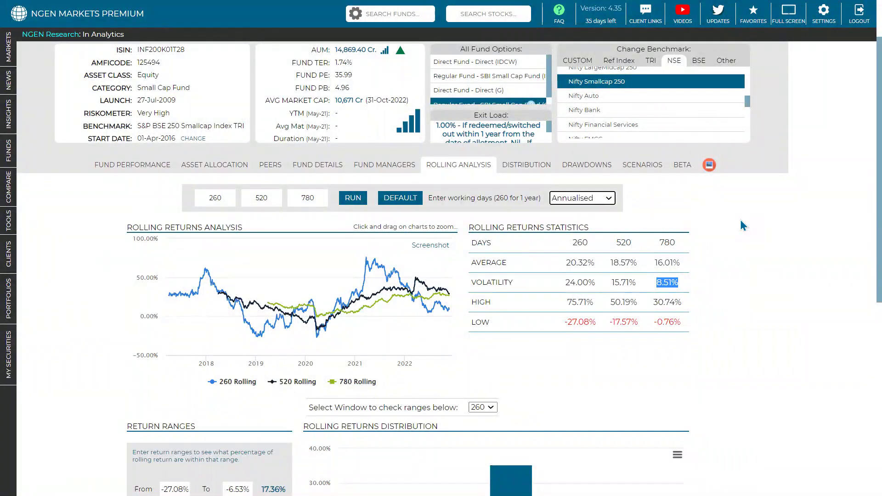
Highlight the annualised 260-day average, then select the 520-day window value to clear it.
{"action": "left_click", "coordinate": [576, 260]}
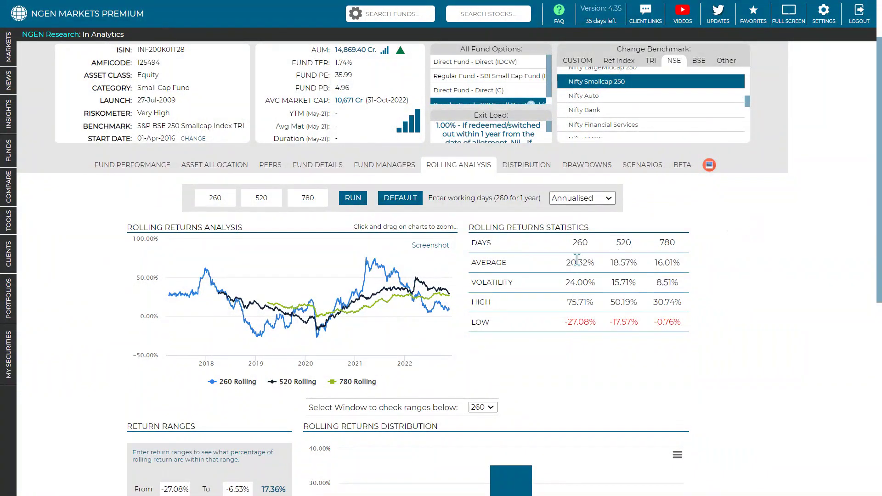
{"action": "double_click", "coordinate": [577, 261]}
{"action": "left_click", "coordinate": [670, 323]}
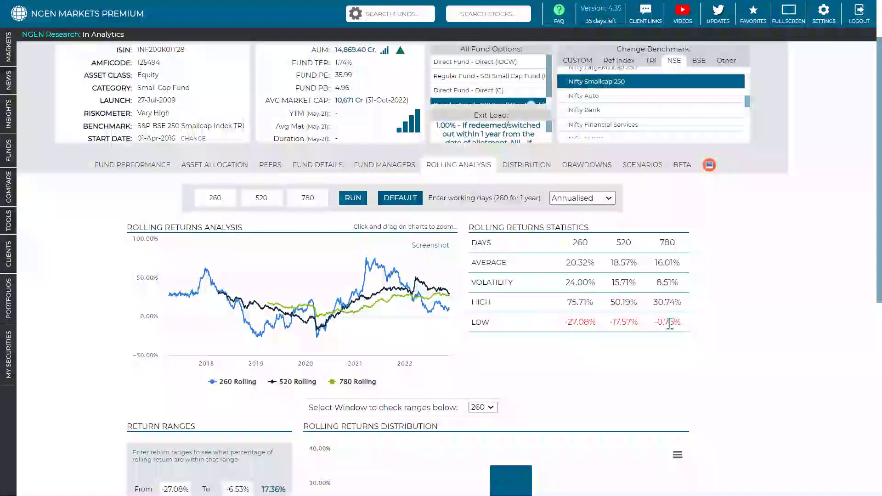
{"action": "left_click_drag", "start_coordinate": [271, 198], "coordinate": [241, 200]}
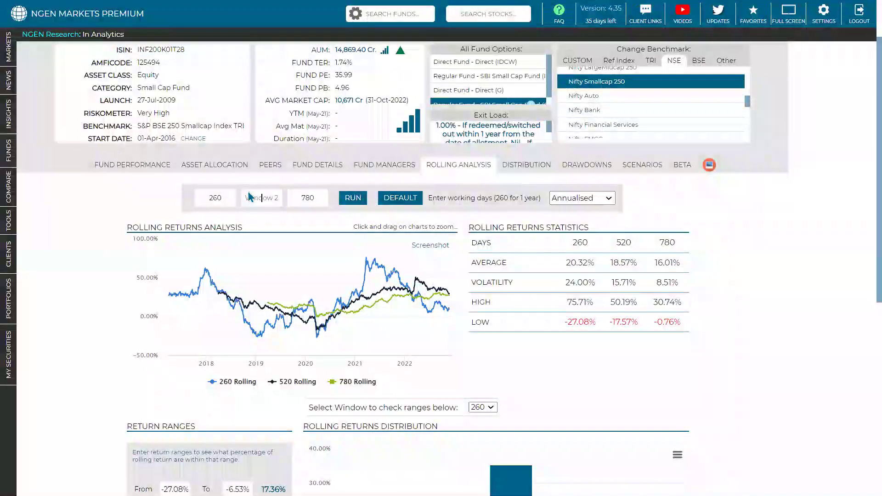
Rerun the annualised rolling returns for 260, 780 and 1300-day windows and note the 14.64% 1300-day low.
{"action": "double_click", "coordinate": [297, 198]}
{"action": "type", "text": "1"}
{"action": "type", "text": "300"}
{"action": "type", "text": "780"}
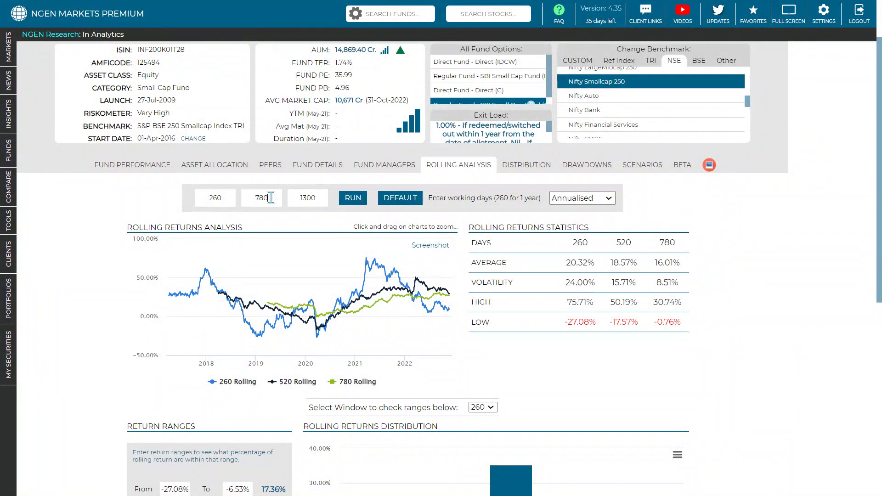
{"action": "left_click", "coordinate": [354, 198]}
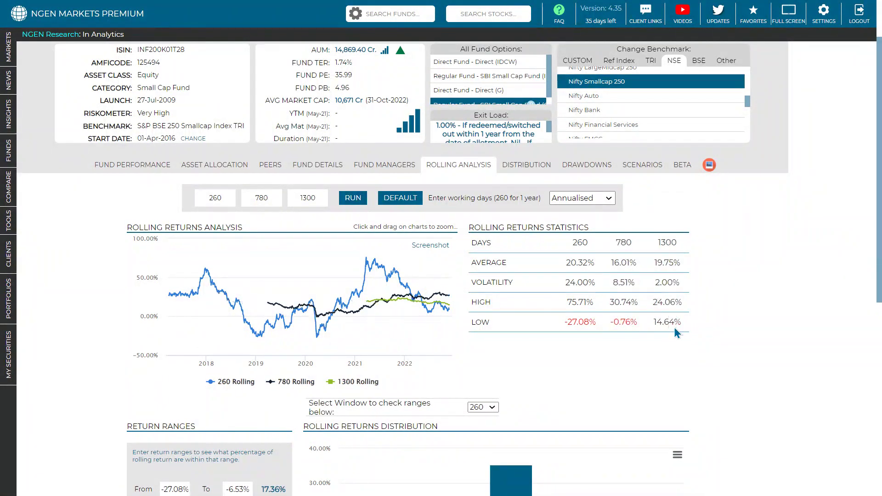
{"action": "left_click_drag", "start_coordinate": [682, 322], "coordinate": [652, 322]}
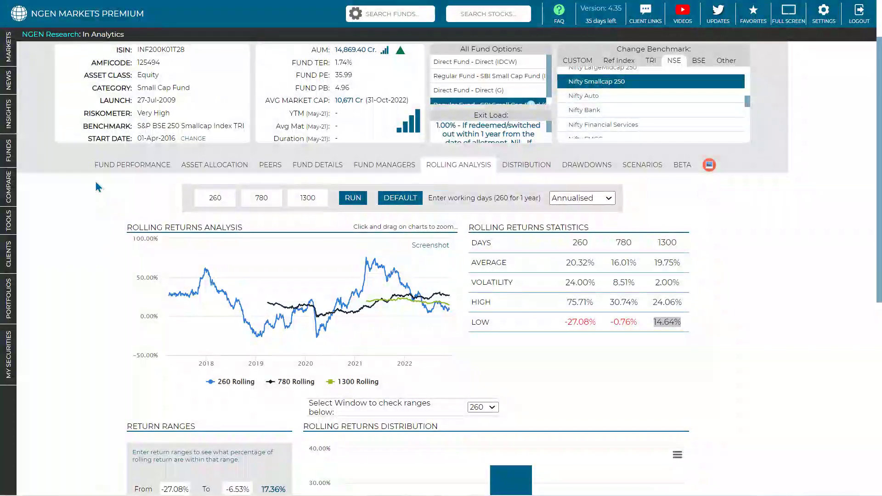
{"action": "scroll", "coordinate": [454, 176], "scroll_direction": "down", "scroll_amount": 2}
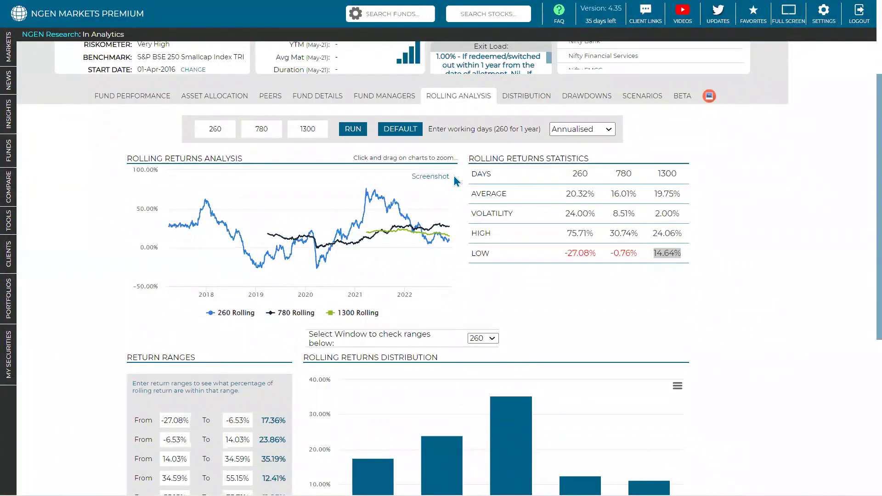
In the Return Ranges section, keep the rolling window at 260 days.
{"action": "scroll", "coordinate": [454, 181], "scroll_direction": "down", "scroll_amount": 1}
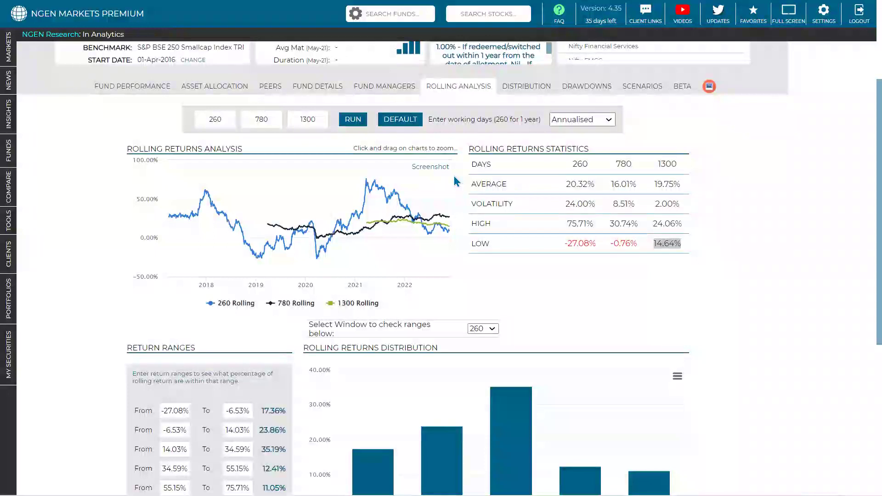
{"action": "scroll", "coordinate": [454, 181], "scroll_direction": "down", "scroll_amount": 4}
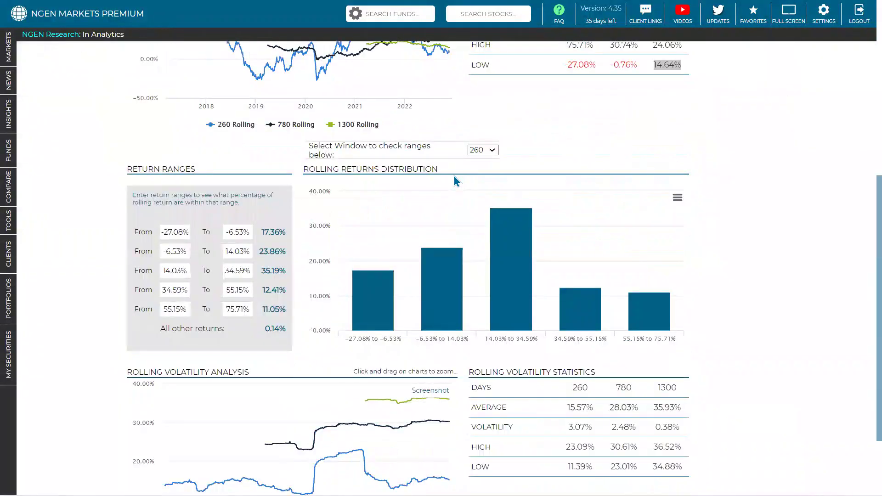
{"action": "scroll", "coordinate": [476, 68], "scroll_direction": "down", "scroll_amount": 2}
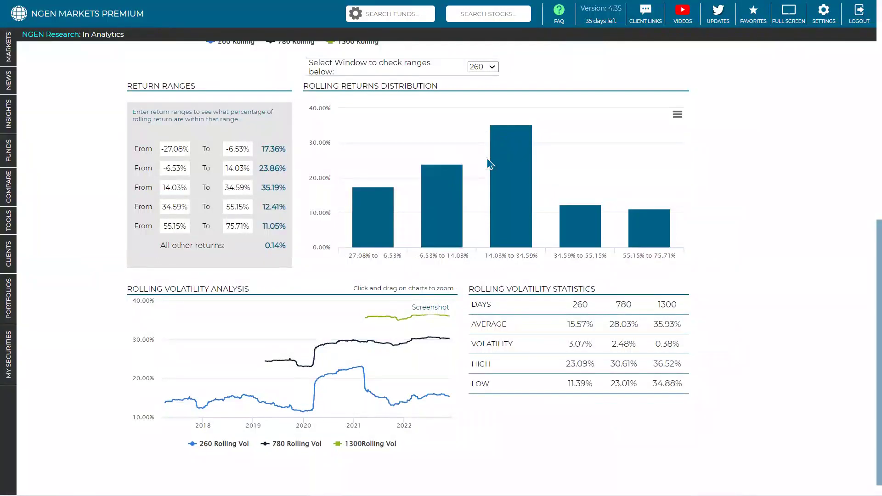
{"action": "scroll", "coordinate": [489, 164], "scroll_direction": "up", "scroll_amount": 2}
{"action": "left_click", "coordinate": [483, 131]}
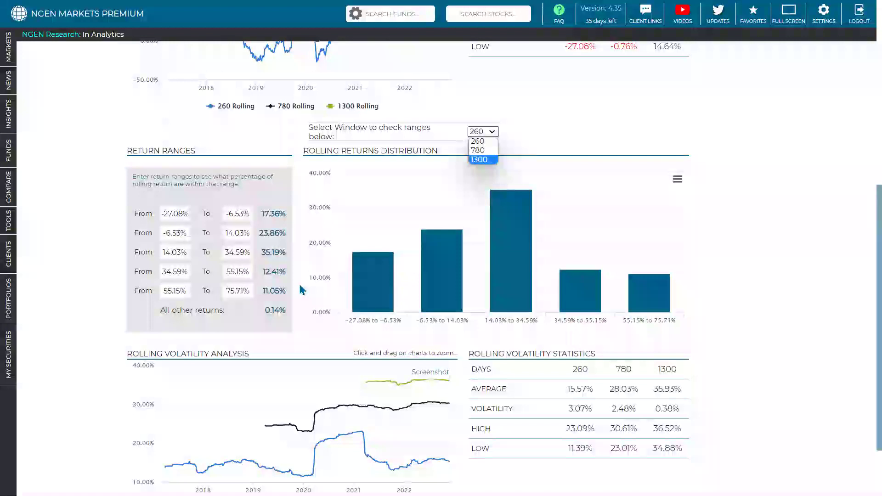
{"action": "left_click", "coordinate": [327, 236]}
Change the third return range to 20% to 30%.
{"action": "left_click", "coordinate": [240, 252]}
{"action": "key", "text": "shift+Tab"}
{"action": "type", "text": "20"}
{"action": "left_click", "coordinate": [244, 252]}
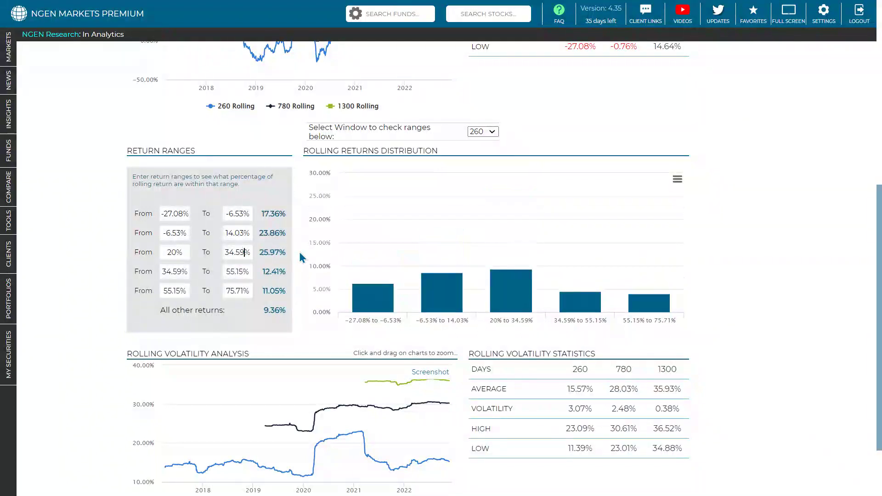
{"action": "key", "text": "BackSpace"}
{"action": "key", "text": "BackSpace"}
{"action": "key", "text": "BackSpace"}
{"action": "key", "text": "BackSpace"}
{"action": "type", "text": "0"}
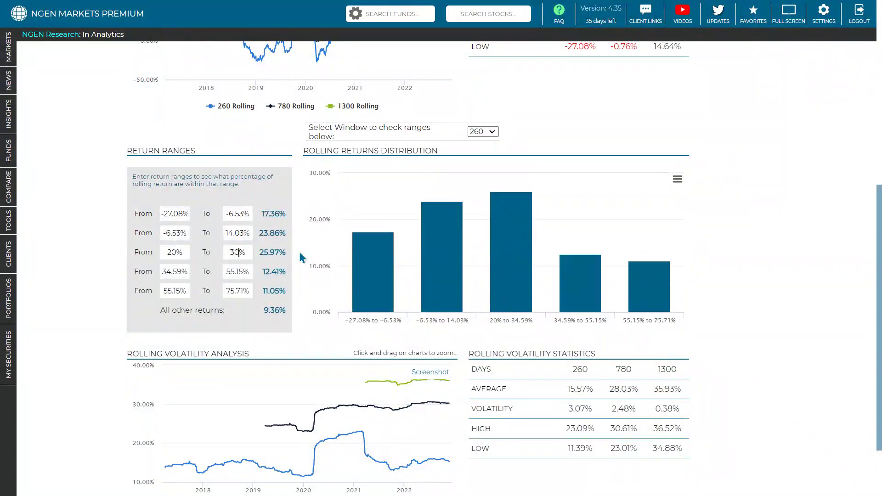
Change the second return range to 10% to 20% and check its 16.68% share.
{"action": "left_click", "coordinate": [181, 233]}
{"action": "key", "text": "BackSpace"}
{"action": "key", "text": "BackSpace"}
{"action": "key", "text": "BackSpace"}
{"action": "key", "text": "BackSpace"}
{"action": "key", "text": "BackSpace"}
{"action": "type", "text": "10"}
{"action": "left_click", "coordinate": [245, 237]}
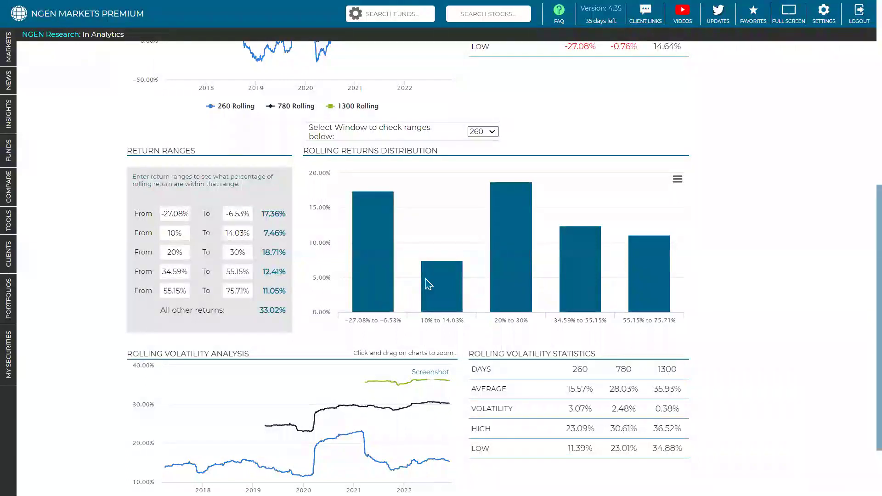
{"action": "double_click", "coordinate": [234, 233]}
{"action": "type", "text": "20"}
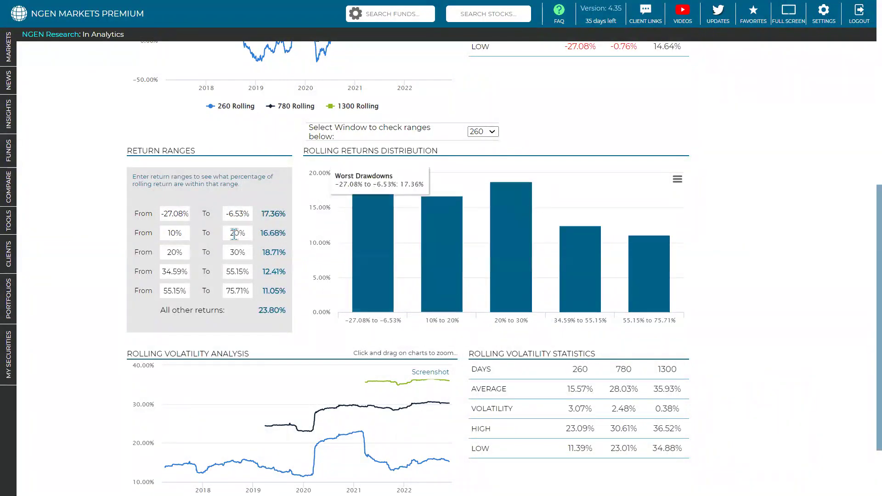
{"action": "double_click", "coordinate": [269, 233]}
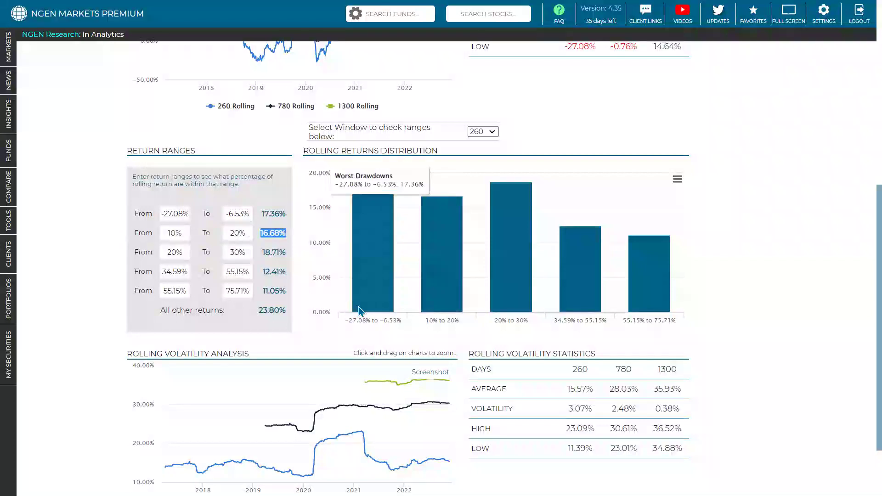
Switch the return ranges to the 1300-day window and inspect the 18.41% start and 31.03% share.
{"action": "left_click", "coordinate": [498, 134]}
{"action": "left_click", "coordinate": [485, 150]}
{"action": "left_click", "coordinate": [486, 133]}
{"action": "left_click", "coordinate": [480, 160]}
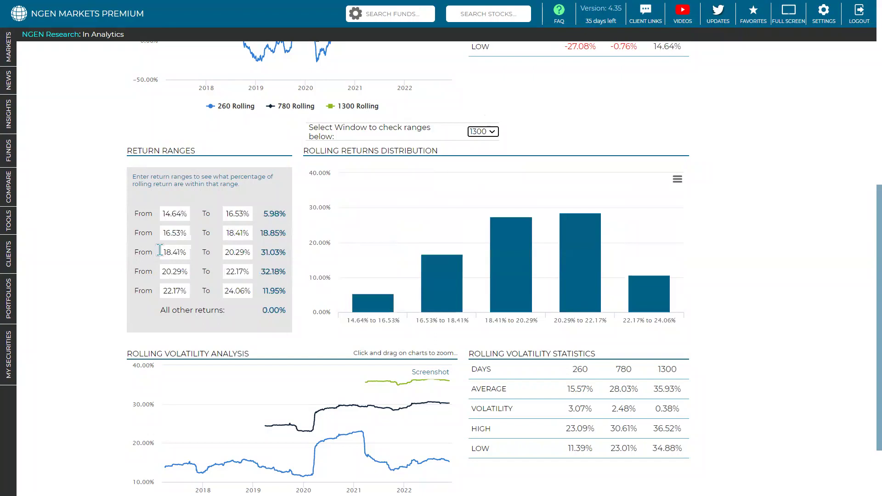
{"action": "left_click_drag", "start_coordinate": [159, 250], "coordinate": [244, 252]}
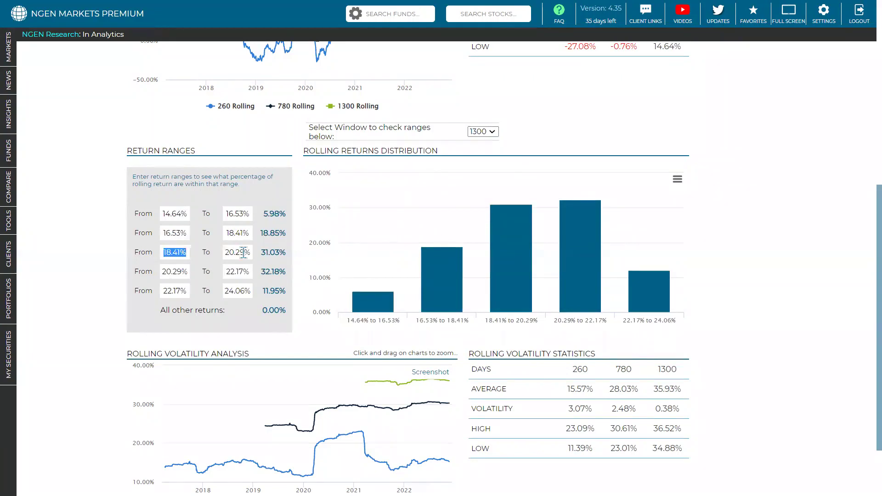
{"action": "double_click", "coordinate": [268, 253]}
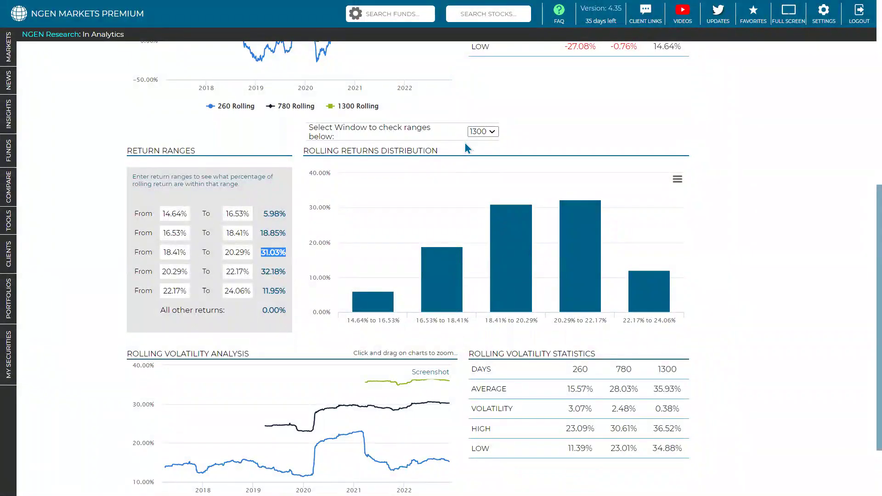
{"action": "scroll", "coordinate": [467, 147], "scroll_direction": "down", "scroll_amount": 2}
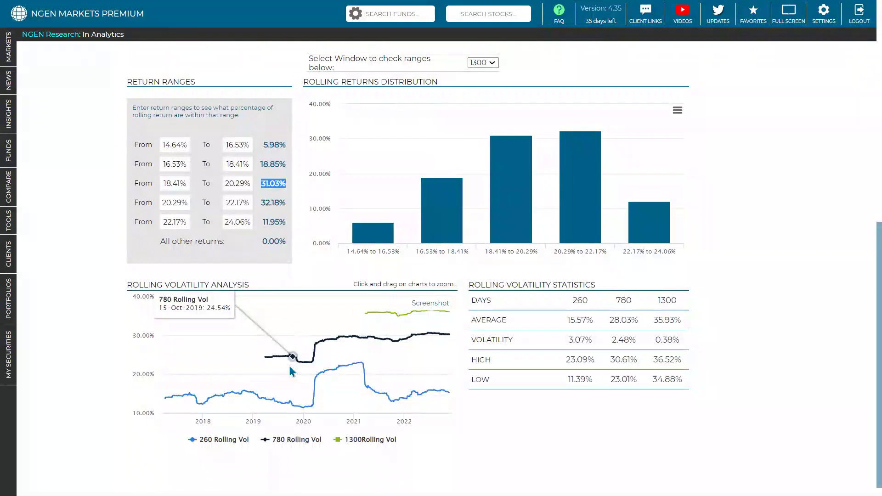
{"action": "left_click", "coordinate": [370, 441]}
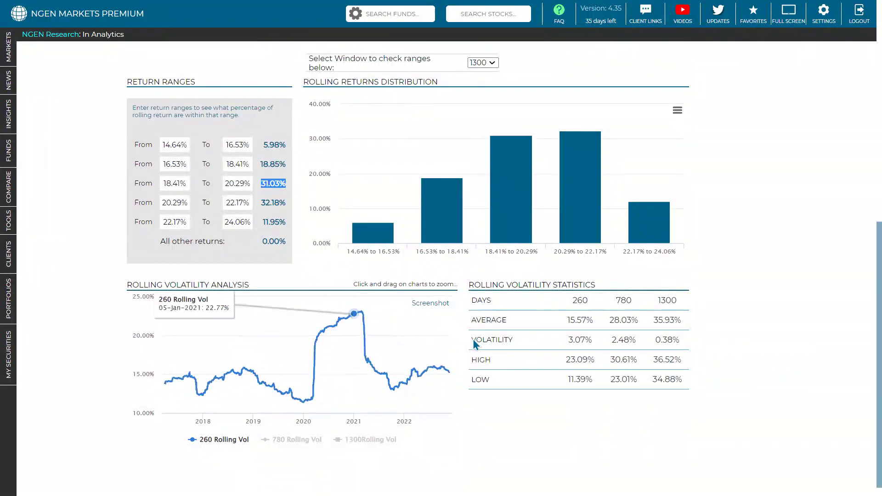
{"action": "left_click", "coordinate": [182, 394]}
{"action": "double_click", "coordinate": [492, 339]}
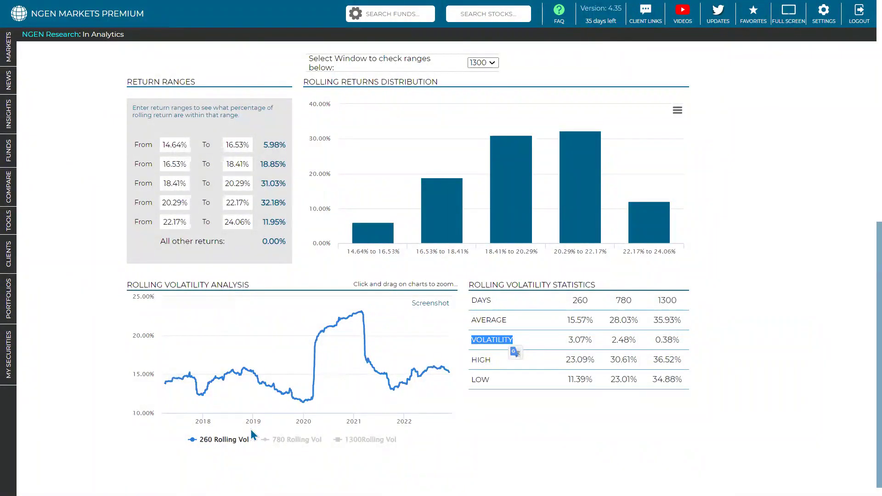
{"action": "mouse_move", "coordinate": [183, 392]}
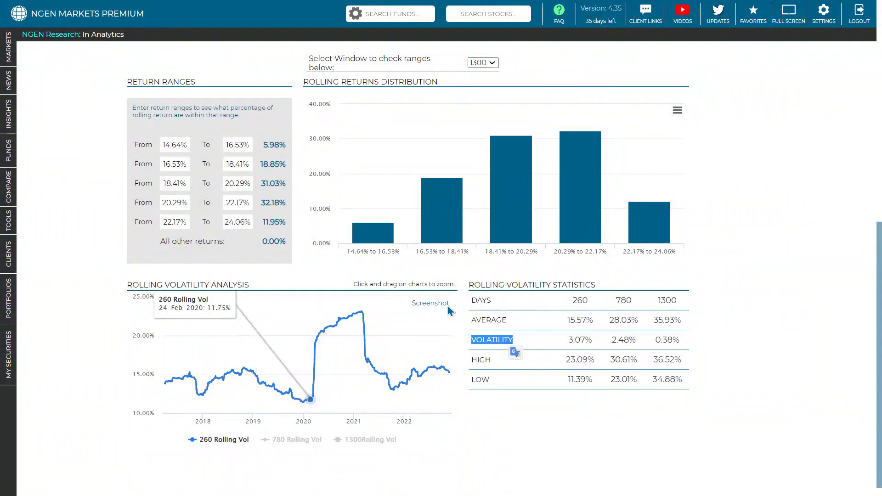
{"action": "double_click", "coordinate": [562, 325]}
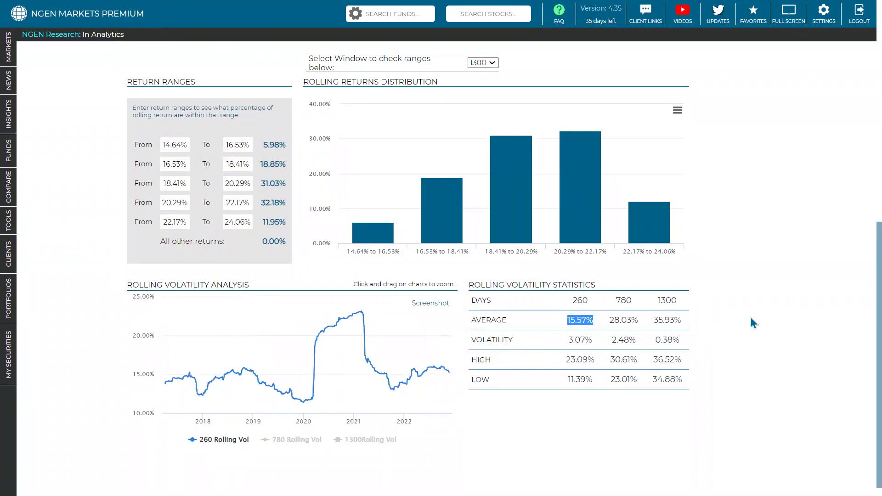
{"action": "left_click", "coordinate": [445, 406]}
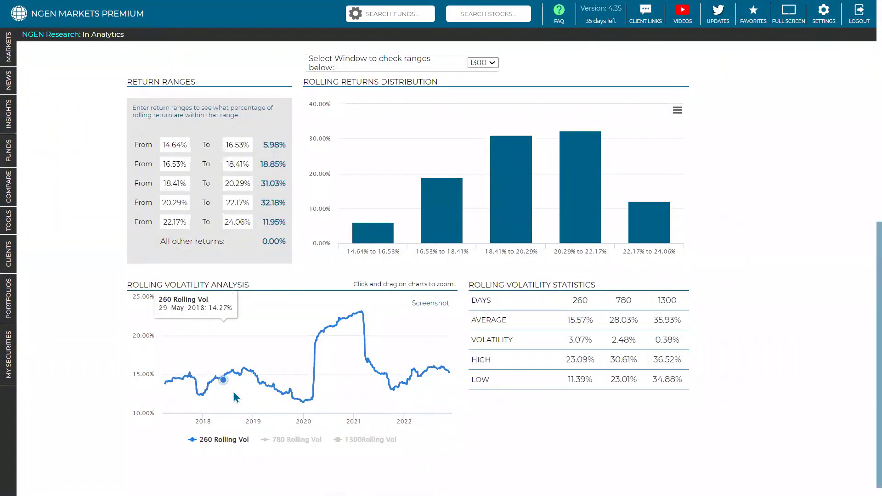
{"action": "double_click", "coordinate": [571, 340]}
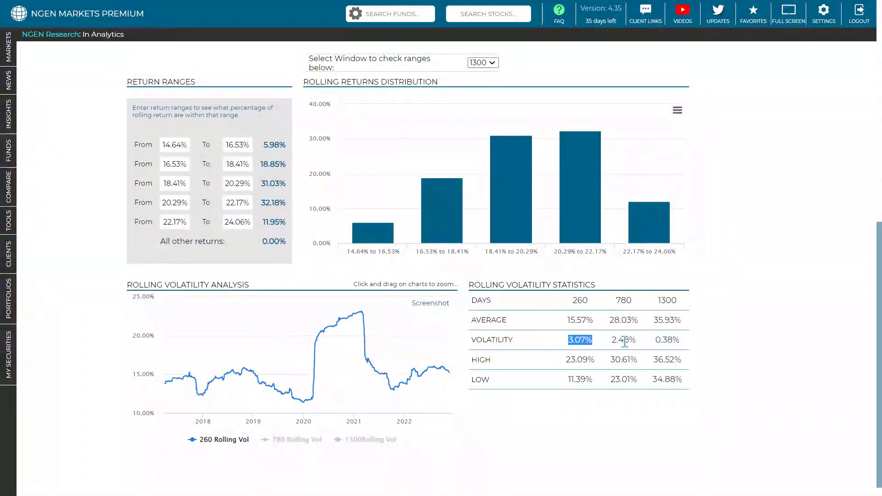
{"action": "left_click", "coordinate": [296, 440]}
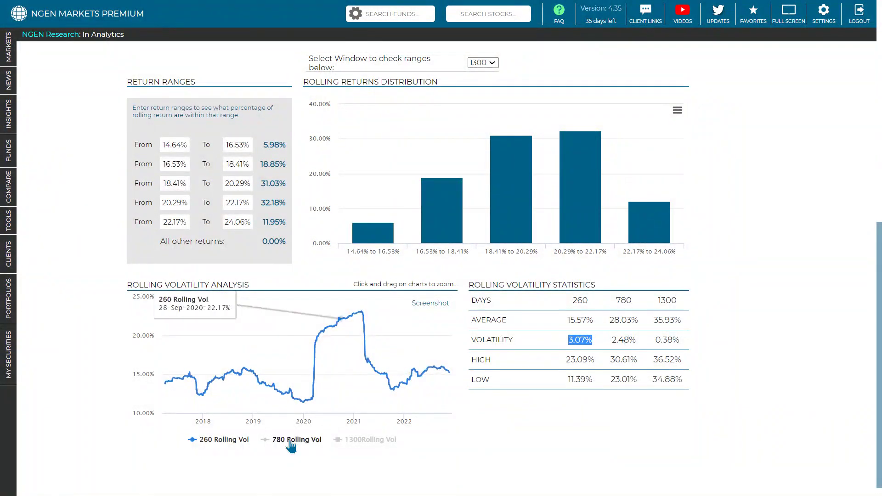
{"action": "left_click", "coordinate": [364, 440]}
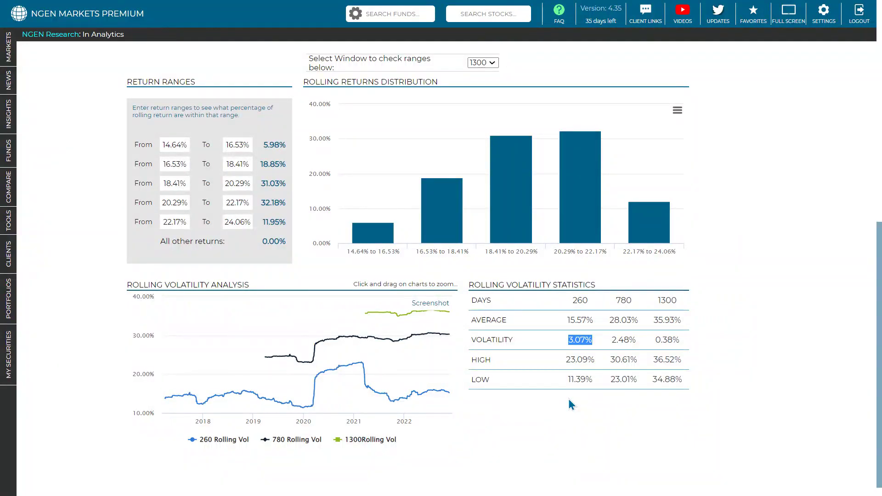
{"action": "left_click_drag", "start_coordinate": [566, 360], "coordinate": [593, 360]}
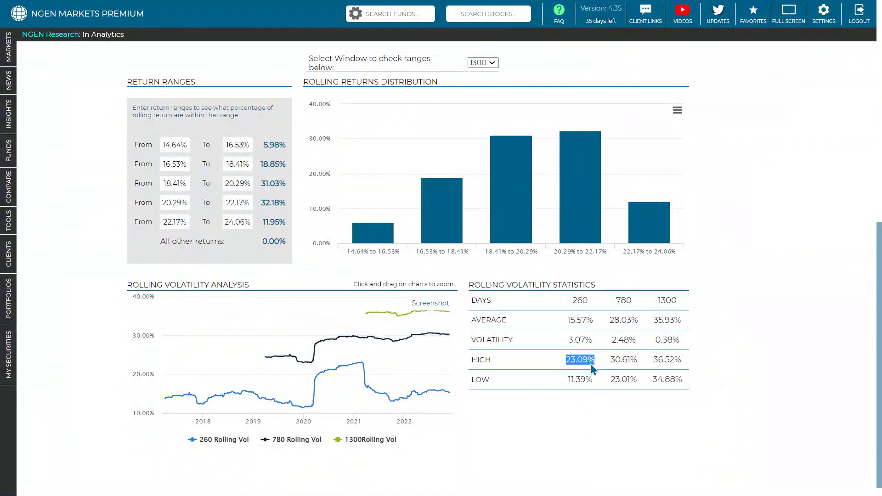
{"action": "left_click", "coordinate": [576, 383]}
{"action": "triple_click", "coordinate": [575, 383]}
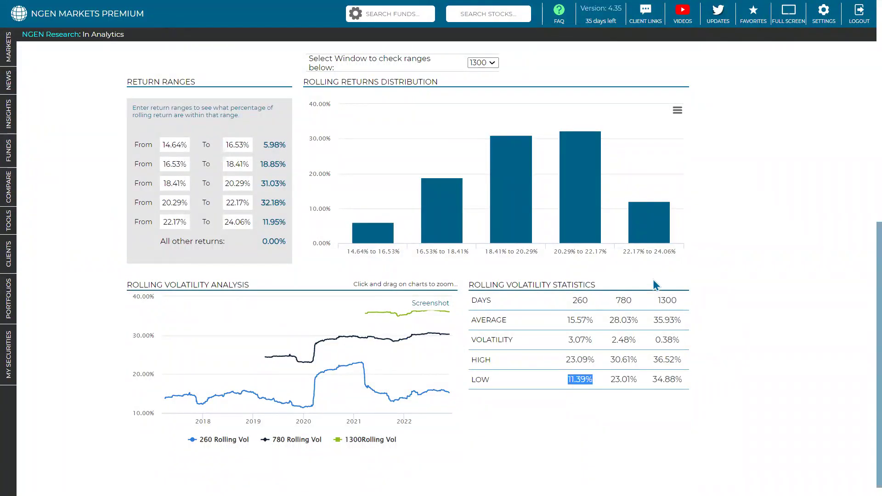
{"action": "scroll", "coordinate": [656, 284], "scroll_direction": "up", "scroll_amount": 7}
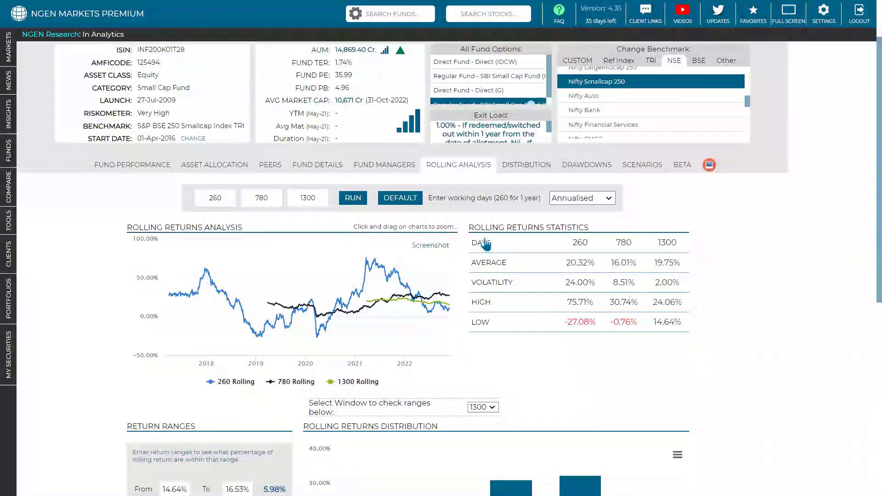
Go to the Portfolios section from the sidebar and select Model Portfolio (DIB).
{"action": "scroll", "coordinate": [403, 114], "scroll_direction": "up", "scroll_amount": 1}
{"action": "scroll", "coordinate": [403, 115], "scroll_direction": "up", "scroll_amount": 1}
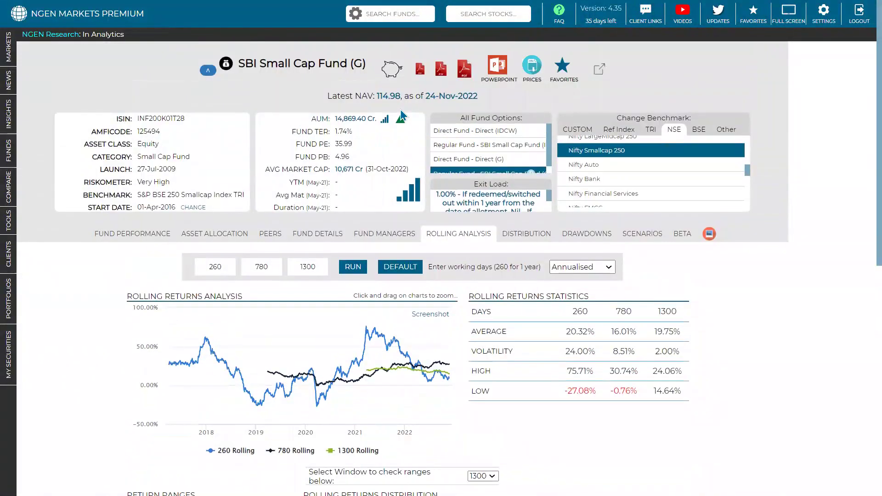
{"action": "left_click", "coordinate": [14, 324]}
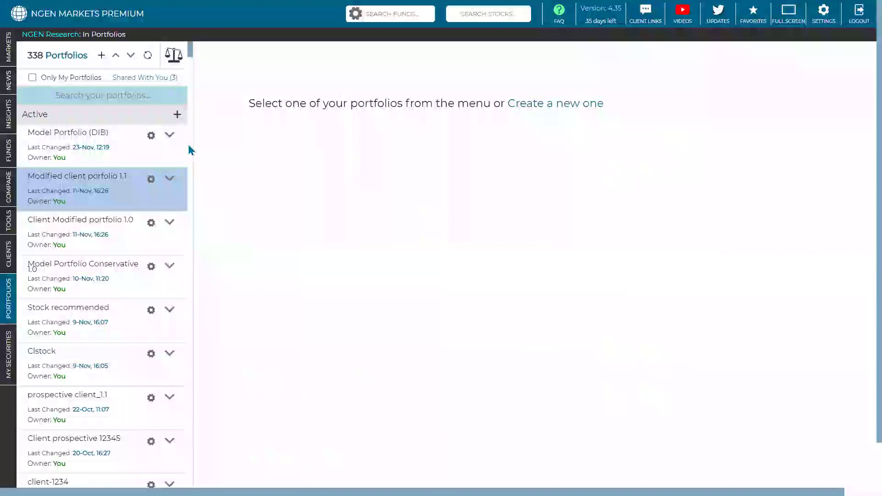
{"action": "left_click", "coordinate": [169, 135]}
{"action": "left_click", "coordinate": [597, 191]}
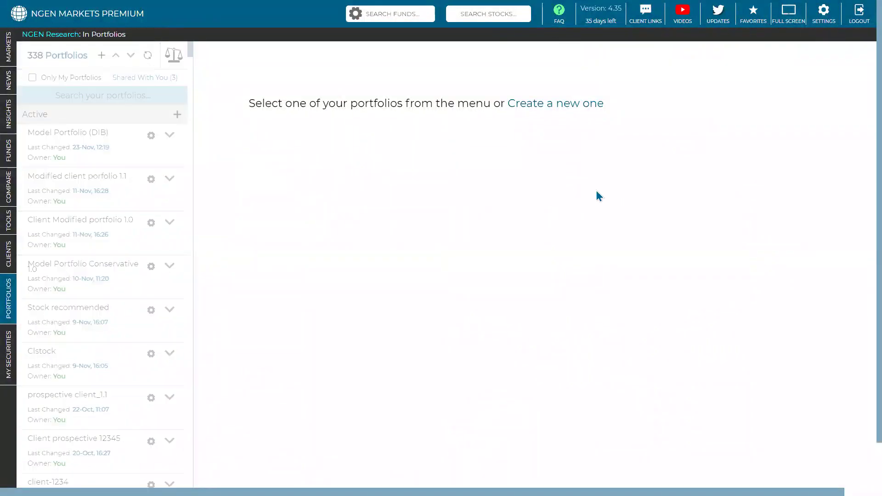
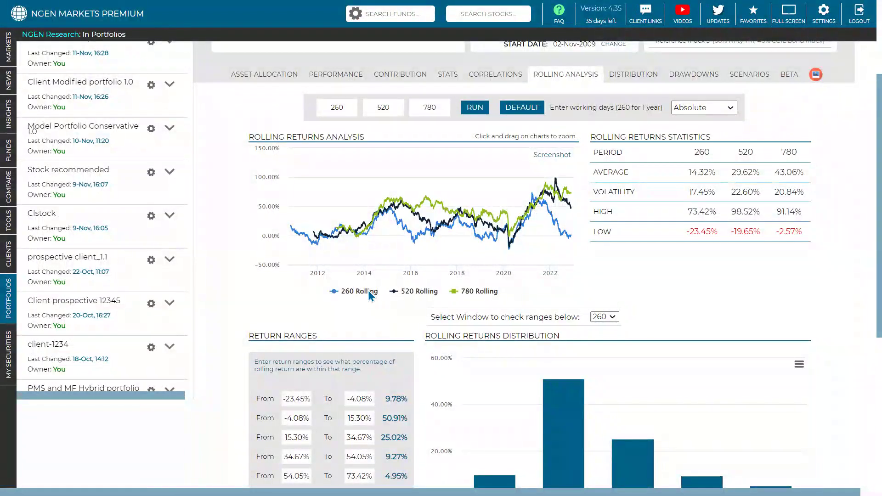
Scroll up and step upward through the saved portfolios list.
{"action": "scroll", "coordinate": [368, 291], "scroll_direction": "up", "scroll_amount": 3}
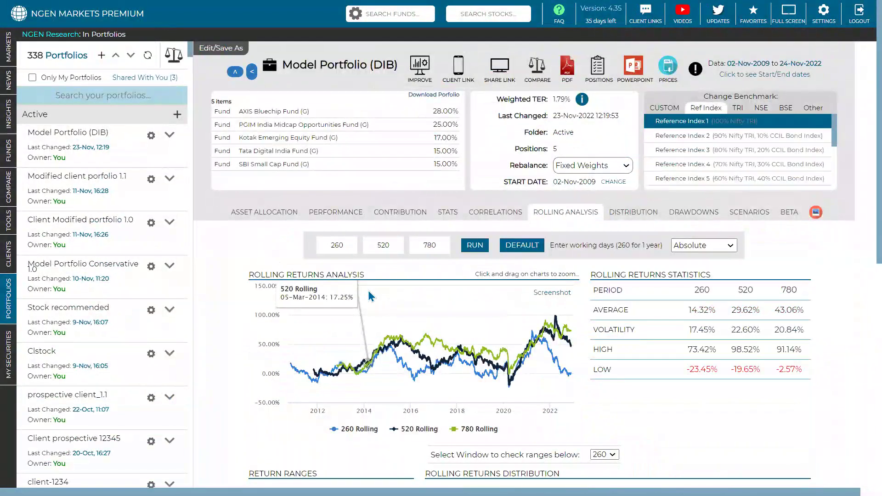
{"action": "left_click", "coordinate": [159, 320]}
{"action": "key", "text": "Up"}
{"action": "key", "text": "Up"}
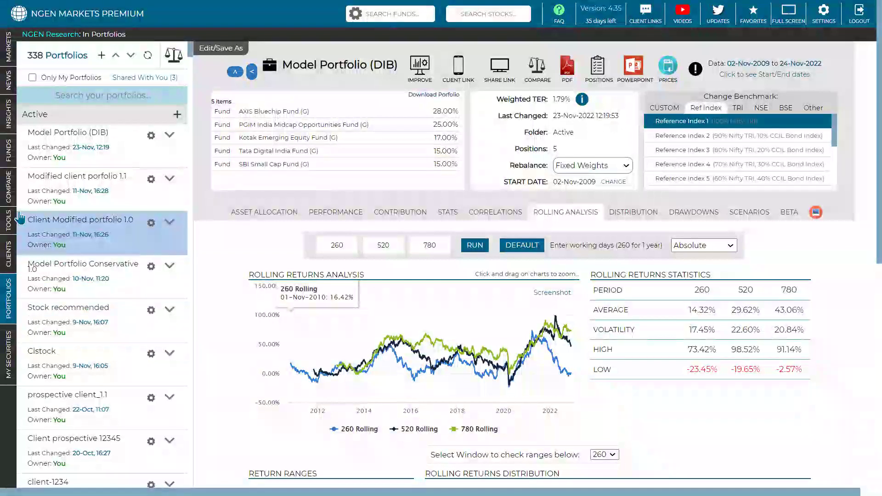
{"action": "key", "text": "Up"}
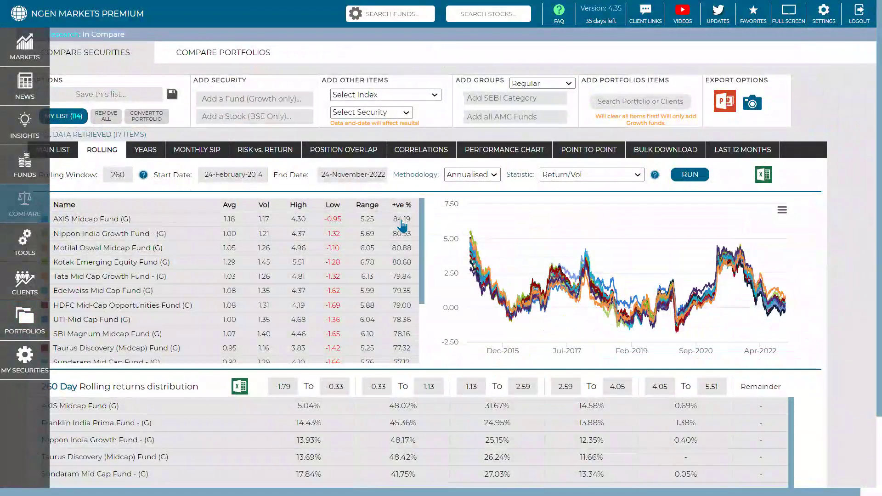
Add Reliance Industries Ltd to the comparison through the stock search.
{"action": "left_click", "coordinate": [260, 117]}
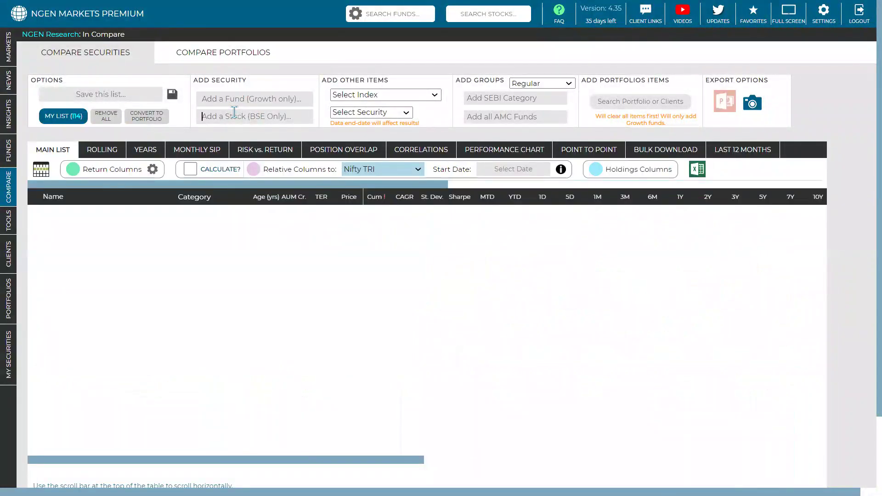
{"action": "type", "text": "tre"}
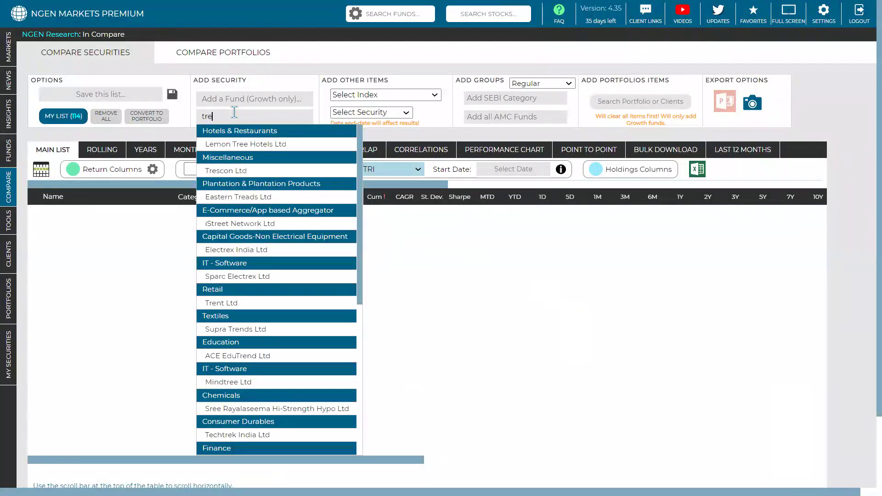
{"action": "key", "text": "BackSpace"}
{"action": "key", "text": "BackSpace"}
{"action": "key", "text": "BackSpace"}
{"action": "type", "text": "re"}
{"action": "key", "text": "Return"}
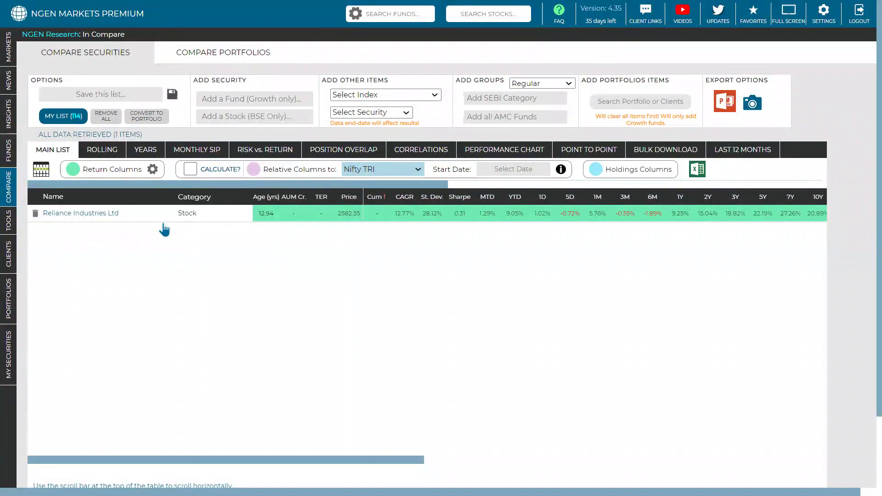
Load a saved comparison list and show its rolling returns.
{"action": "scroll", "coordinate": [188, 239], "scroll_direction": "down", "scroll_amount": 10}
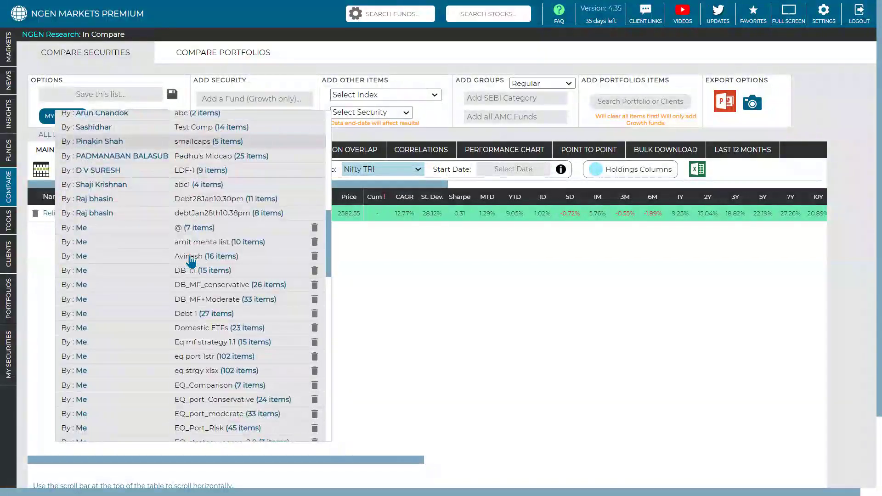
{"action": "scroll", "coordinate": [190, 258], "scroll_direction": "down", "scroll_amount": 2}
{"action": "scroll", "coordinate": [203, 344], "scroll_direction": "down", "scroll_amount": 6}
{"action": "scroll", "coordinate": [204, 347], "scroll_direction": "down", "scroll_amount": 3}
{"action": "left_click", "coordinate": [209, 364]}
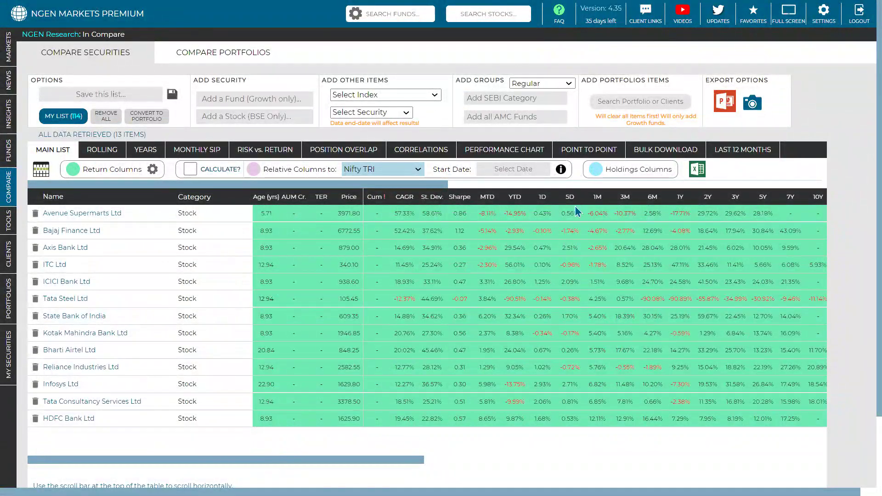
{"action": "left_click", "coordinate": [102, 150]}
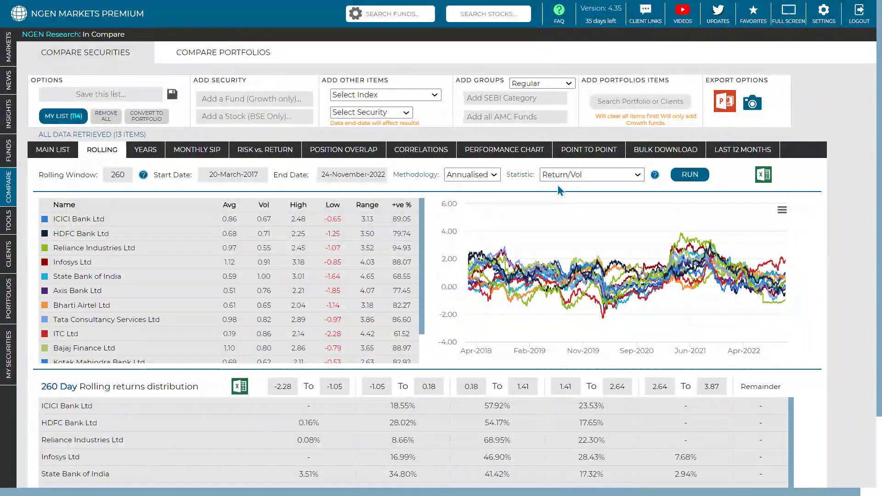
Sort the rolling table by highest average return and export it as a PowerPoint report.
{"action": "left_click", "coordinate": [690, 175]}
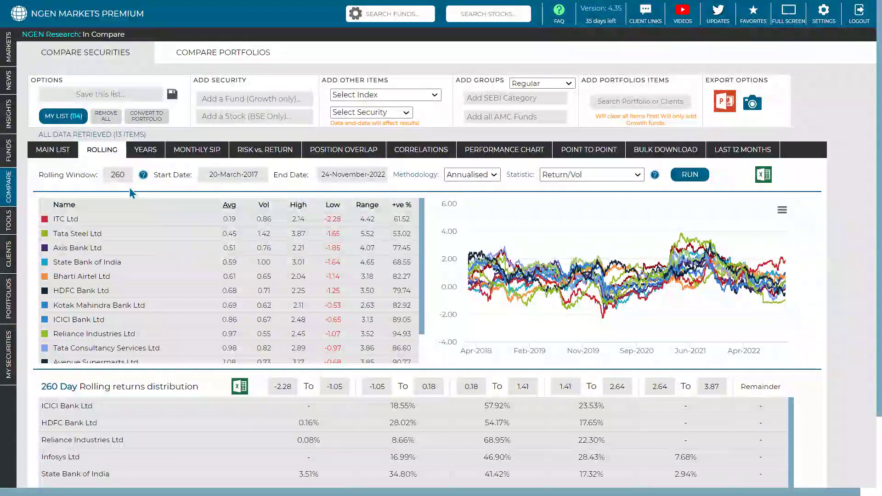
{"action": "left_click", "coordinate": [229, 205]}
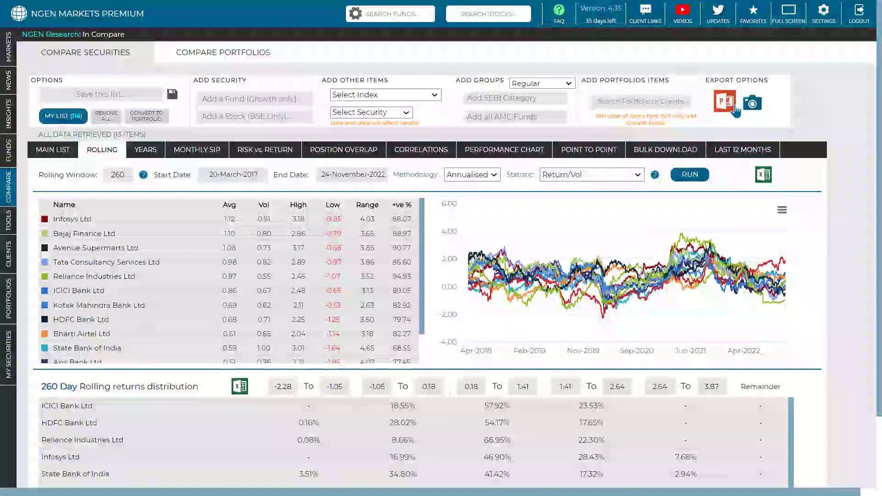
{"action": "scroll", "coordinate": [230, 280], "scroll_direction": "down", "scroll_amount": 2}
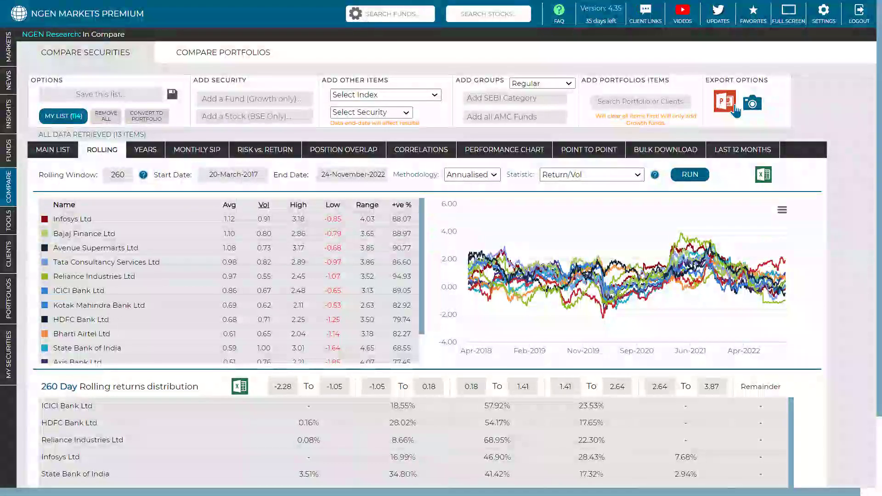
{"action": "left_click", "coordinate": [735, 111]}
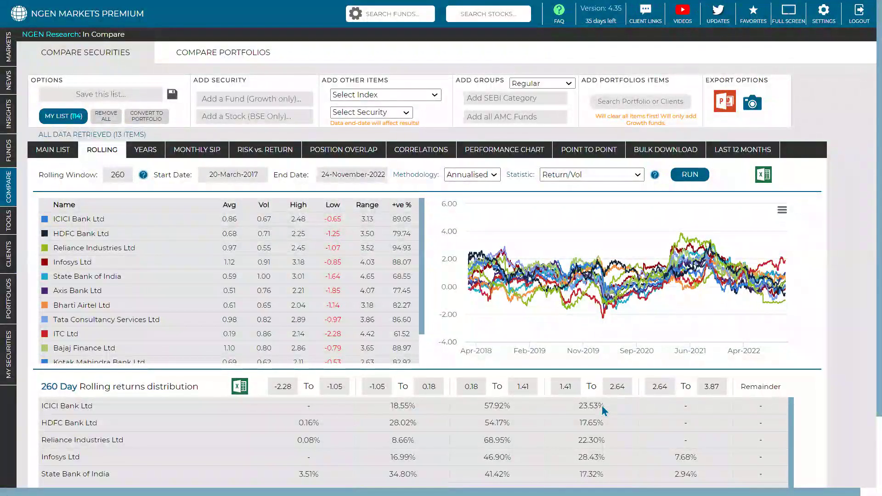
Jump to the Rolling Returns slide, select '260 DAY' in its title, then minimize PowerPoint.
{"action": "key", "text": "Escape"}
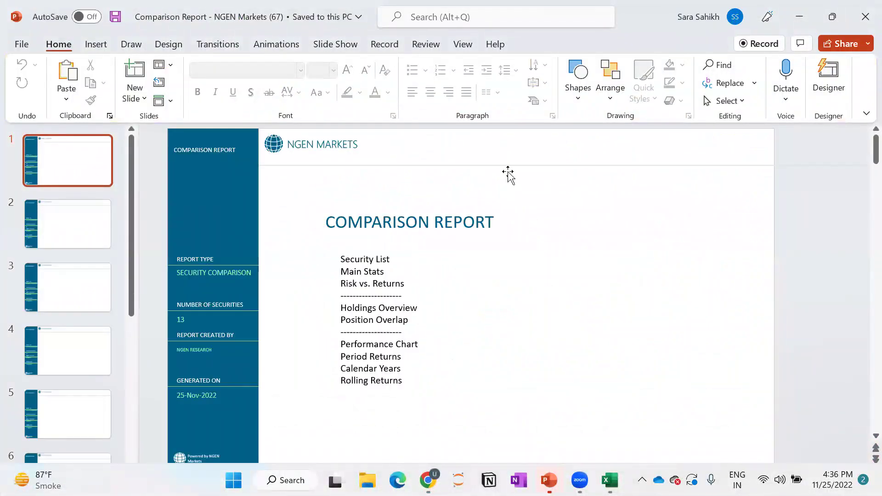
{"action": "key", "text": "End"}
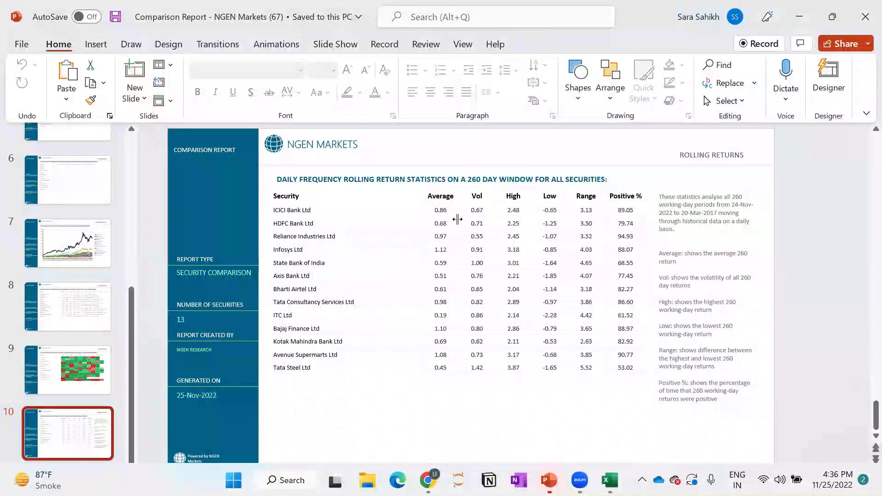
{"action": "left_click", "coordinate": [506, 221]}
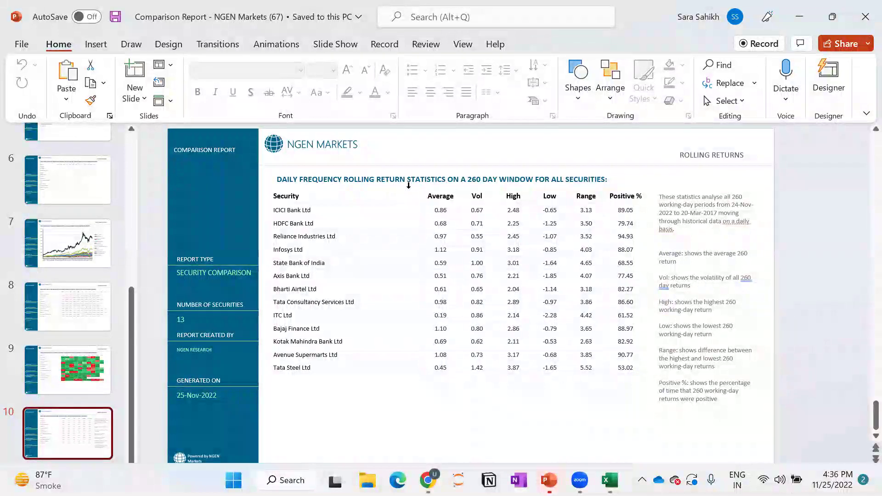
{"action": "left_click", "coordinate": [467, 178]}
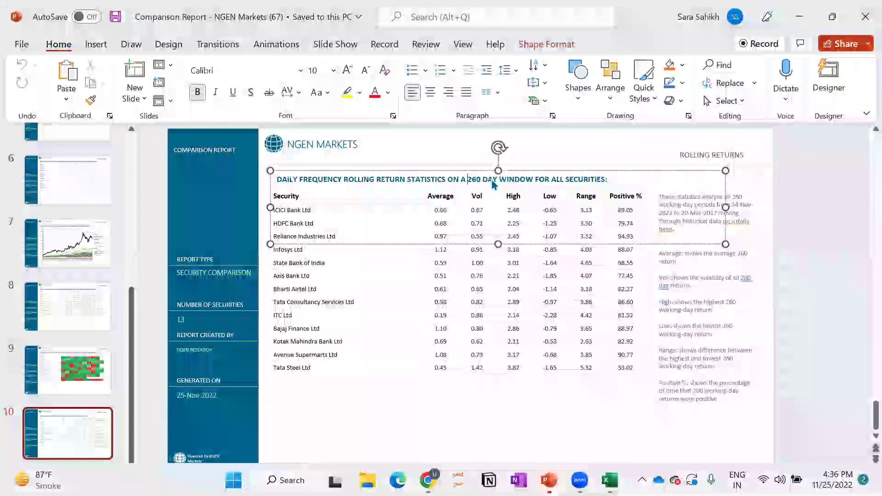
{"action": "left_click_drag", "start_coordinate": [467, 178], "coordinate": [492, 184]}
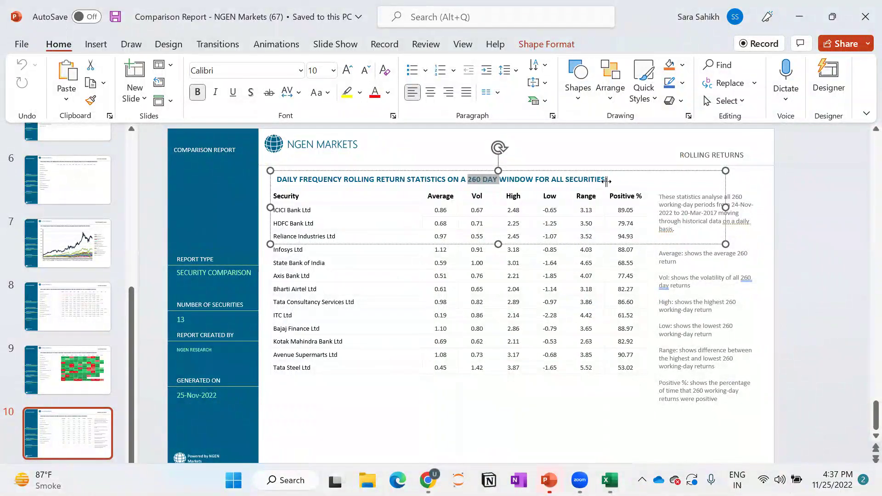
{"action": "left_click", "coordinate": [629, 305]}
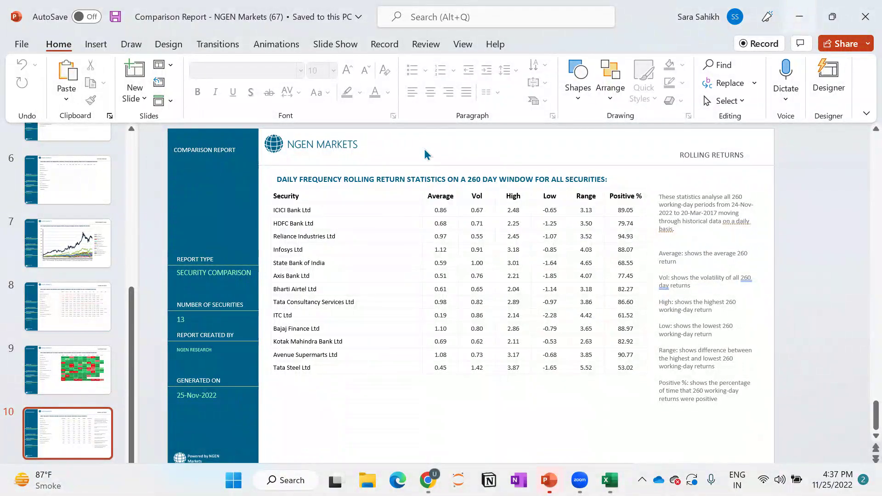
{"action": "key", "text": "super+Down"}
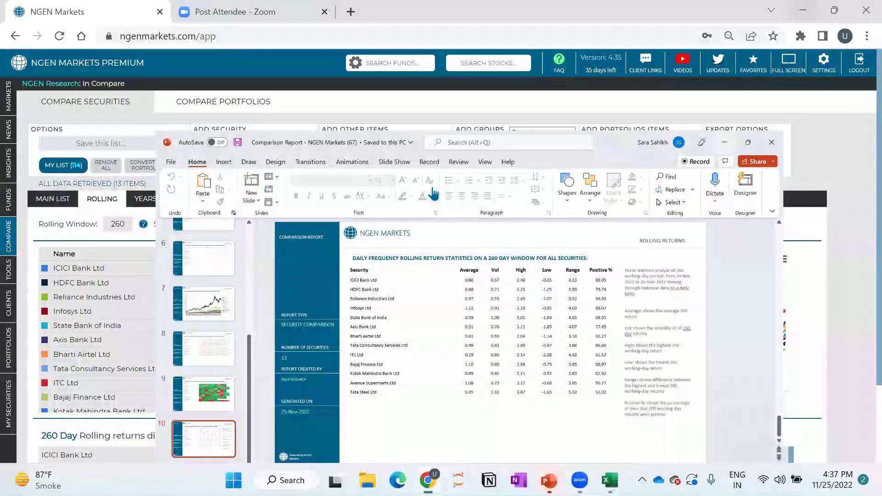
Hide PowerPoint and export the comparison to PowerPoint a second time.
{"action": "key", "text": "super+Down"}
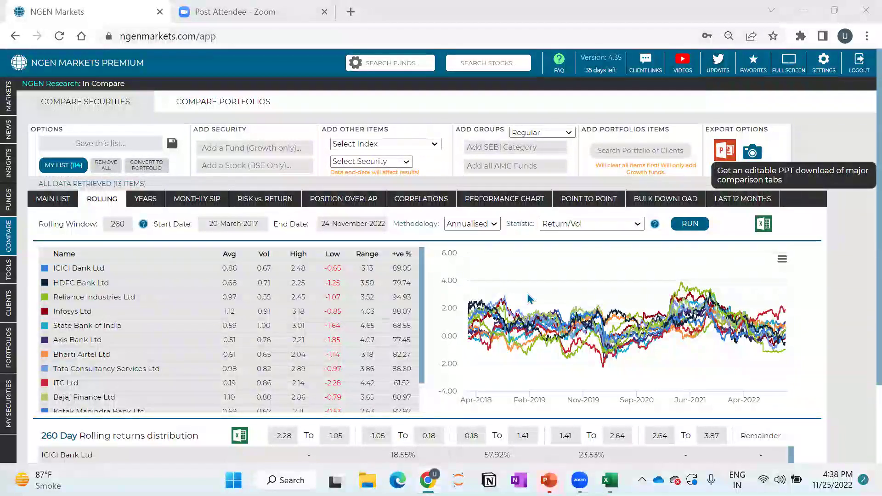
{"action": "left_click", "coordinate": [725, 150]}
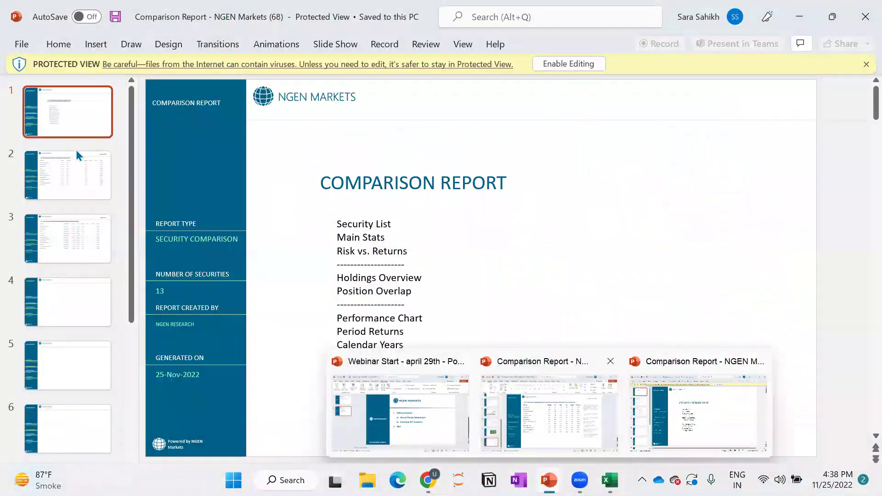
Page through the earlier report copy's slides, close it, and return to the NGEN Markets browser.
{"action": "left_click", "coordinate": [549, 412]}
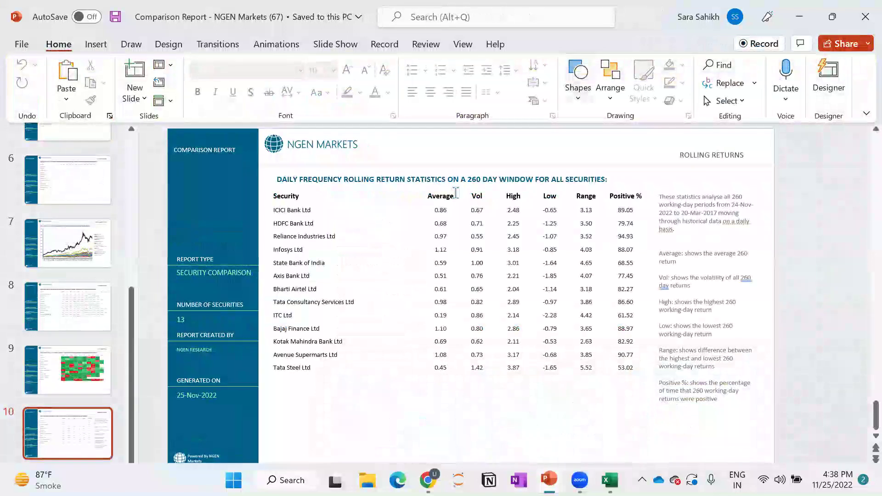
{"action": "key", "text": "Home"}
{"action": "key", "text": "Page_Down"}
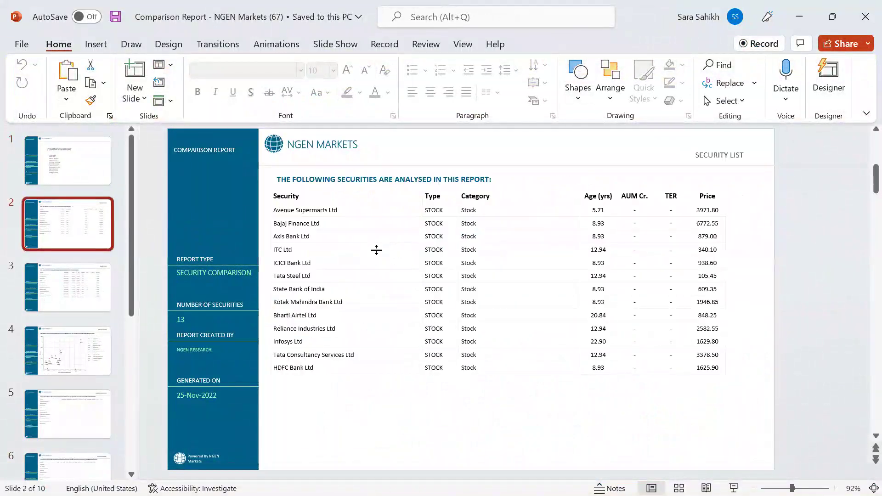
{"action": "key", "text": "Page_Down"}
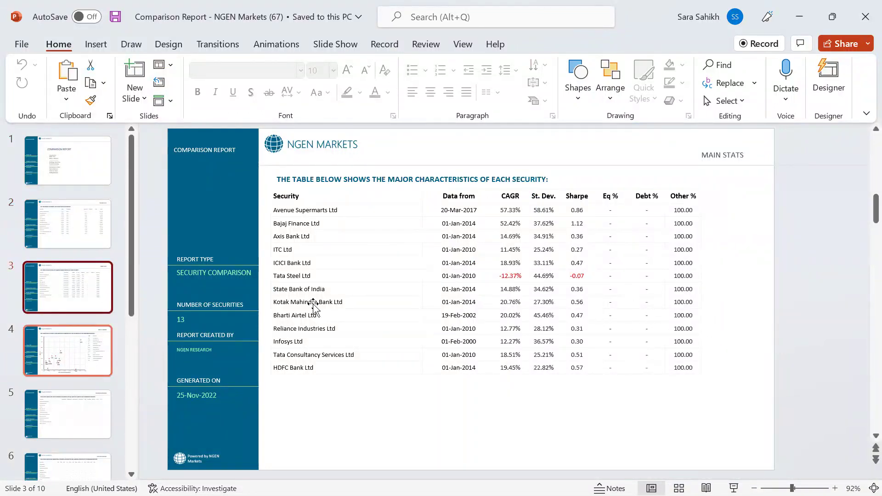
{"action": "key", "text": "Page_Down"}
{"action": "scroll", "coordinate": [75, 410], "scroll_direction": "down", "scroll_amount": 5}
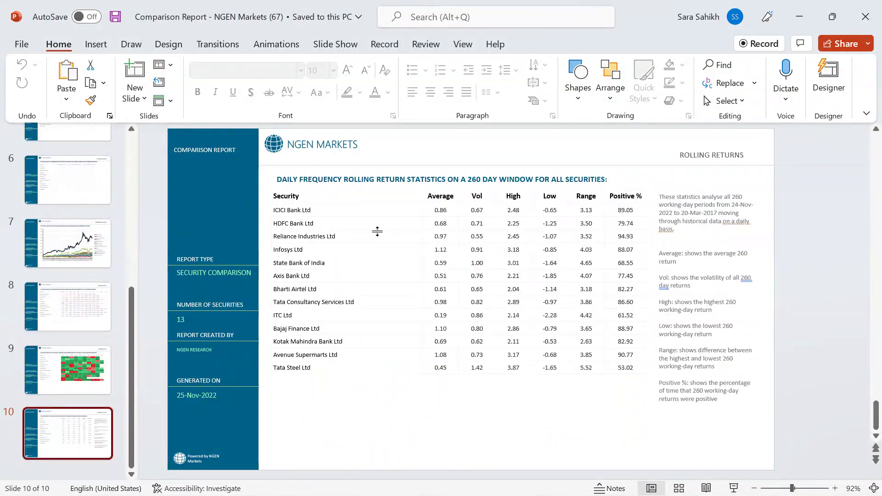
{"action": "scroll", "coordinate": [87, 271], "scroll_direction": "up", "scroll_amount": 3}
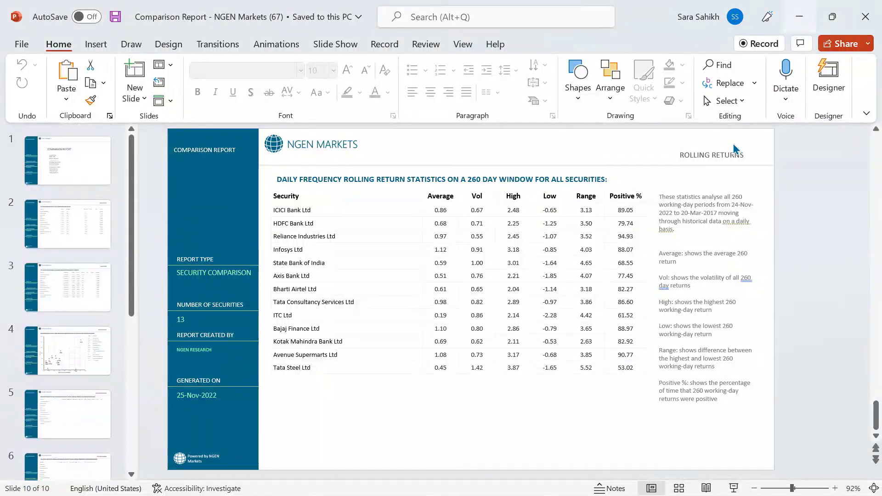
{"action": "left_click", "coordinate": [865, 17]}
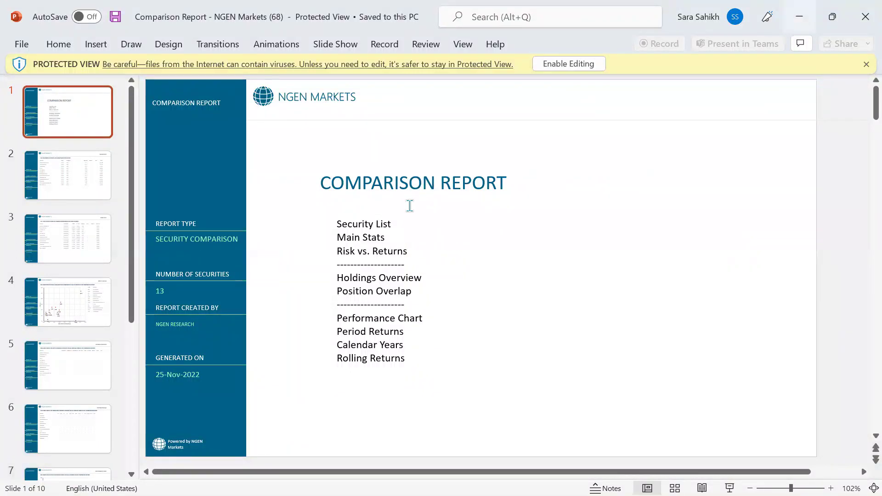
{"action": "key", "text": "alt+Tab"}
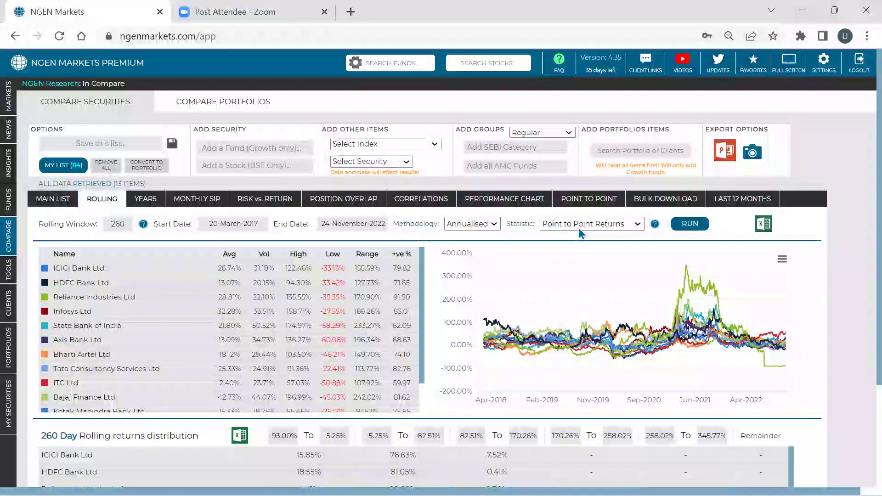
Rerun the rolling comparison with Simple Returns, then load the saved mid-cap funds list.
{"action": "left_click", "coordinate": [671, 228]}
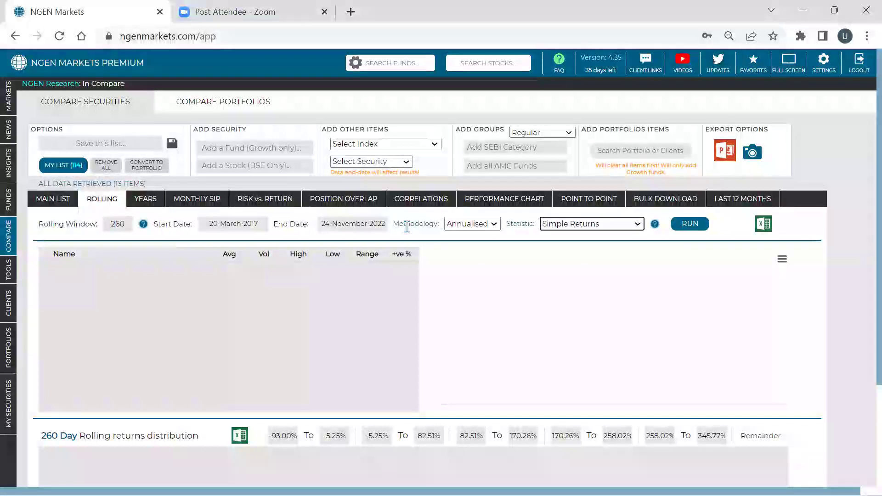
{"action": "left_click", "coordinate": [684, 225]}
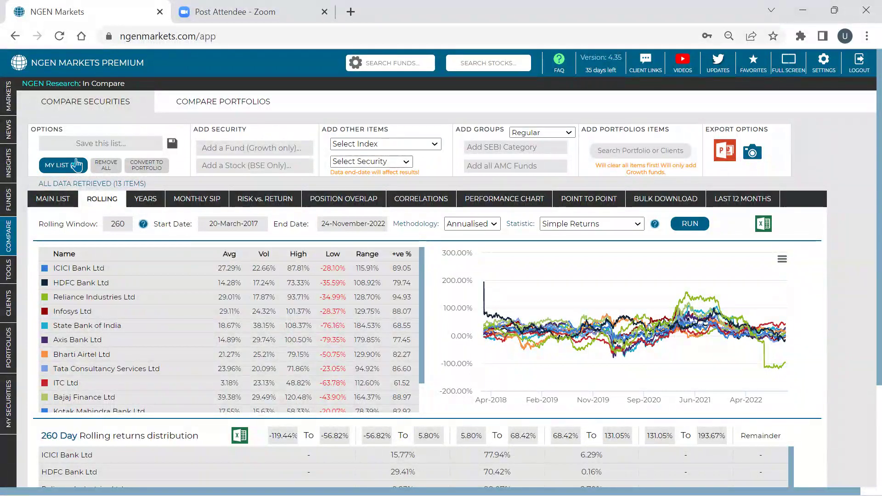
{"action": "left_click", "coordinate": [702, 222]}
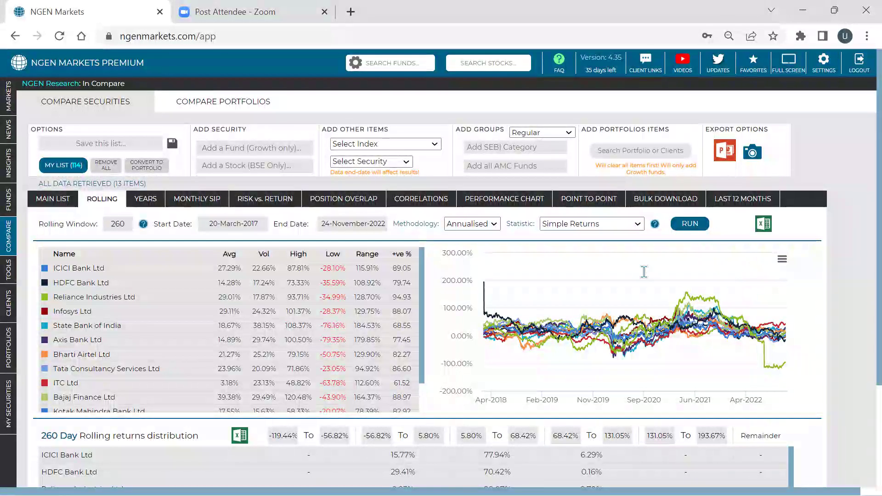
{"action": "left_click", "coordinate": [98, 202]}
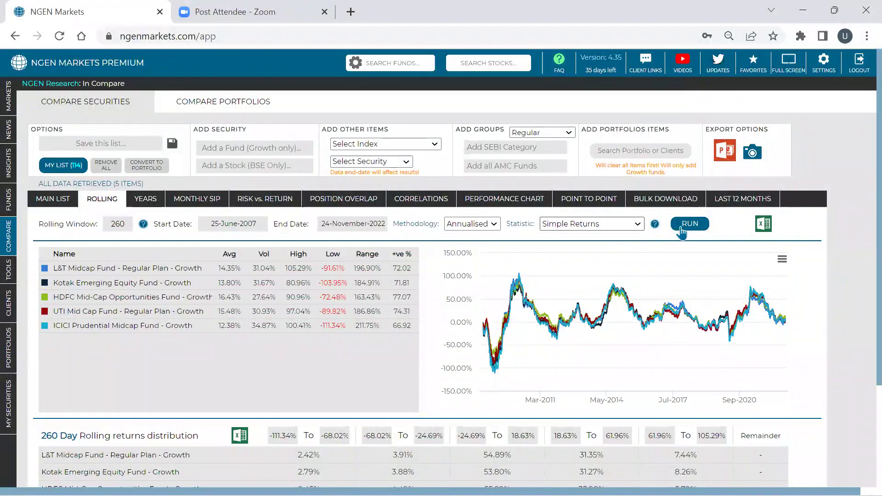
Set the rolling statistic to Point to Point Returns and open UTI Mid Cap Fund's details.
{"action": "left_click", "coordinate": [597, 224]}
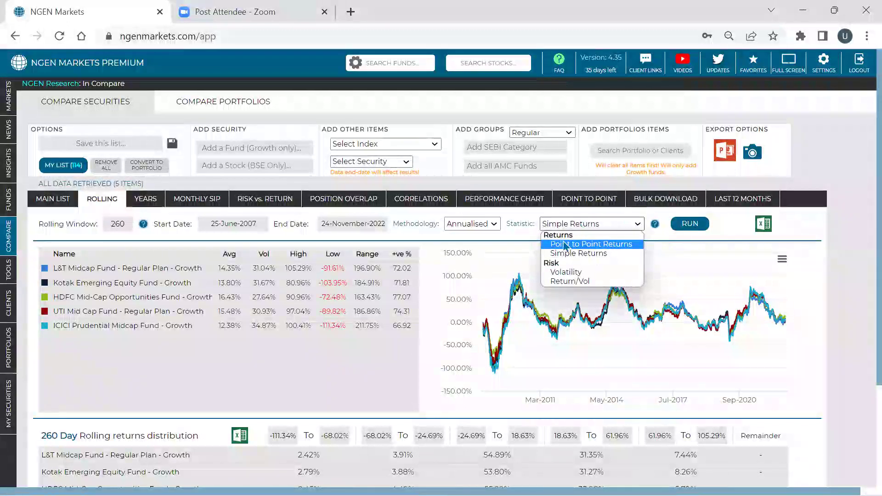
{"action": "key", "text": "Return"}
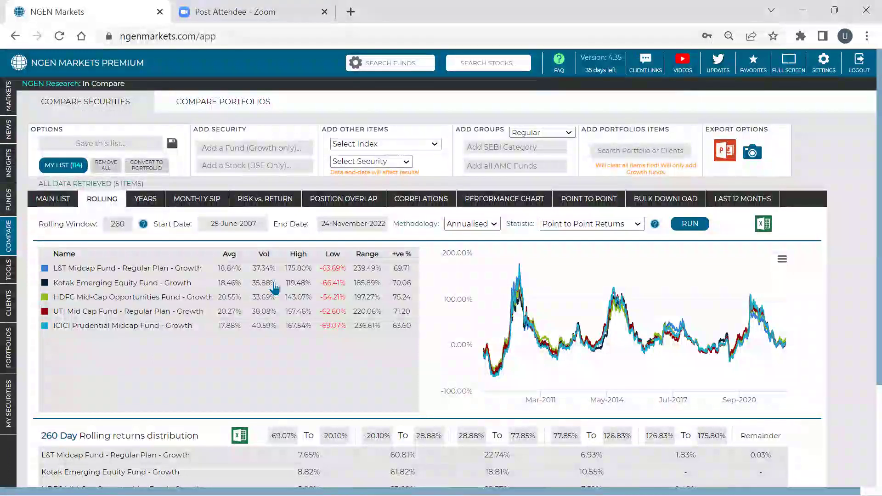
{"action": "key", "text": "alt+Down"}
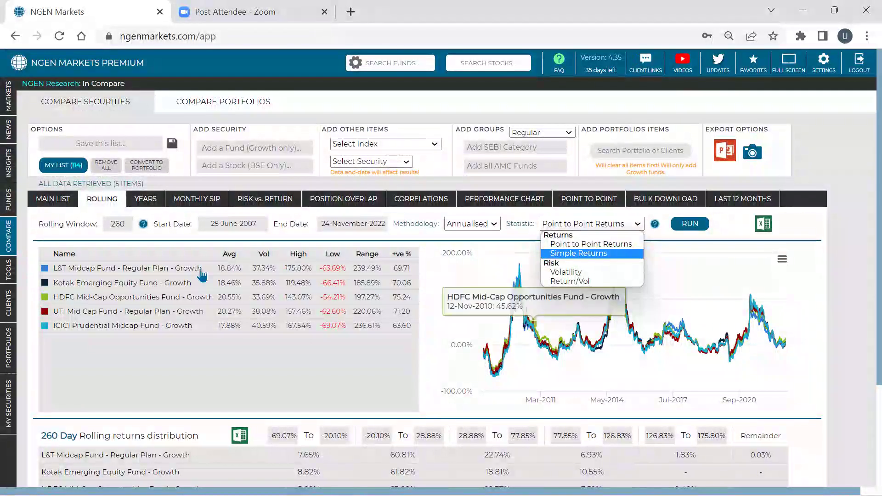
{"action": "left_click", "coordinate": [191, 348]}
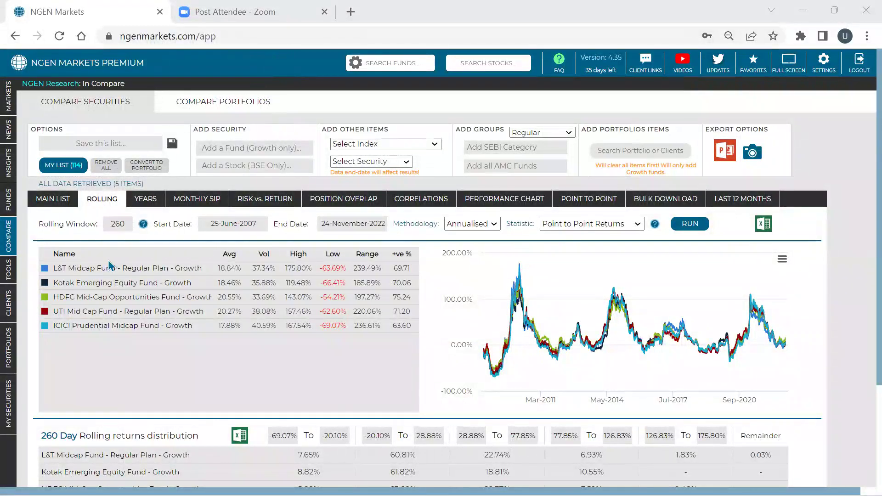
{"action": "left_click", "coordinate": [115, 313]}
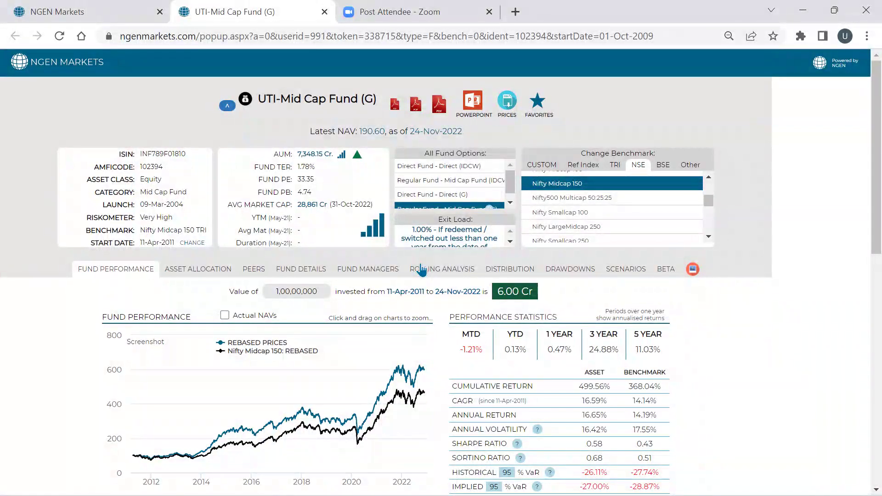
Show UTI Mid Cap Fund's rolling returns analysis, then return to the compare page.
{"action": "left_click", "coordinate": [422, 270]}
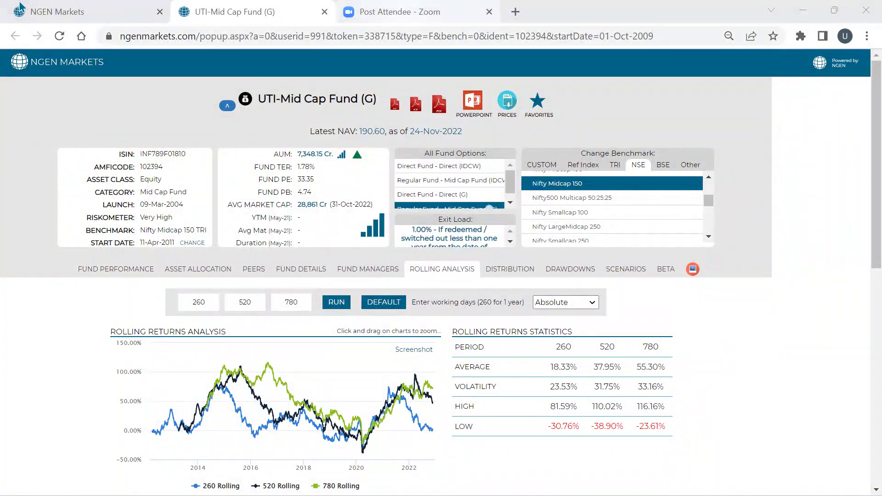
{"action": "key", "text": "ctrl+shift+Tab"}
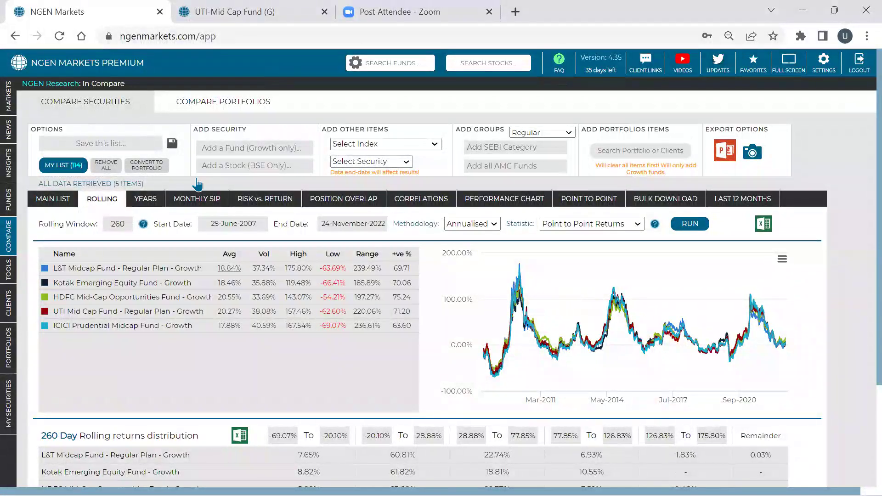
{"action": "key", "text": "ctrl+Tab"}
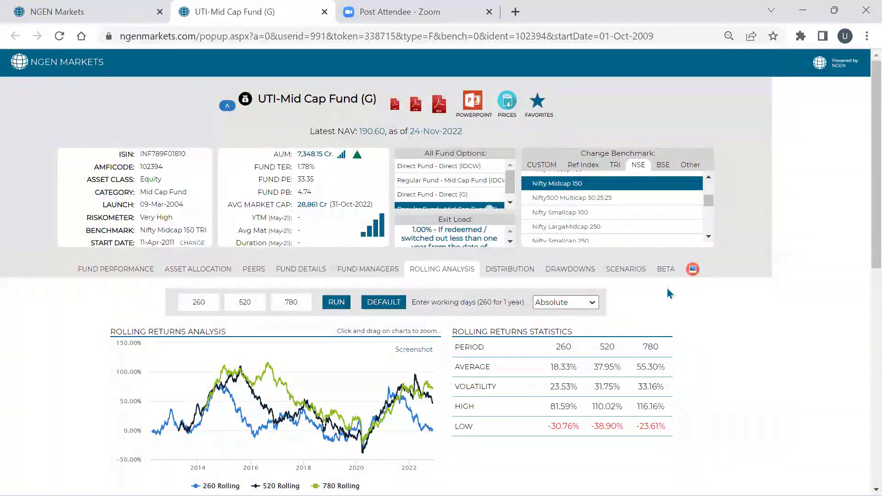
{"action": "scroll", "coordinate": [613, 312], "scroll_direction": "down", "scroll_amount": 1}
{"action": "left_click", "coordinate": [192, 174]}
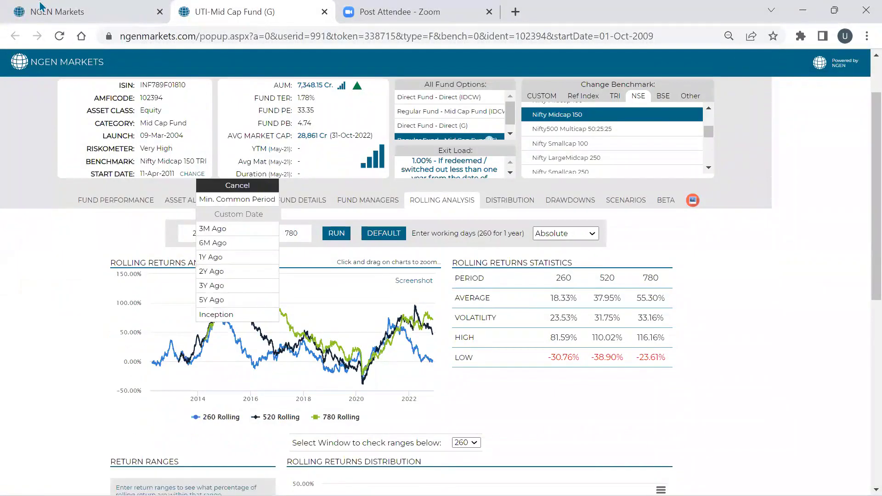
{"action": "left_click", "coordinate": [232, 214]}
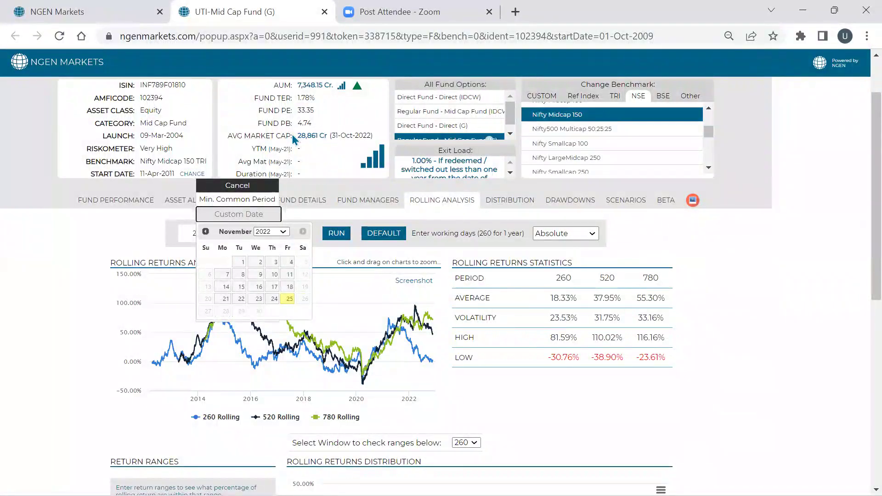
{"action": "key", "text": "ctrl+shift+Tab"}
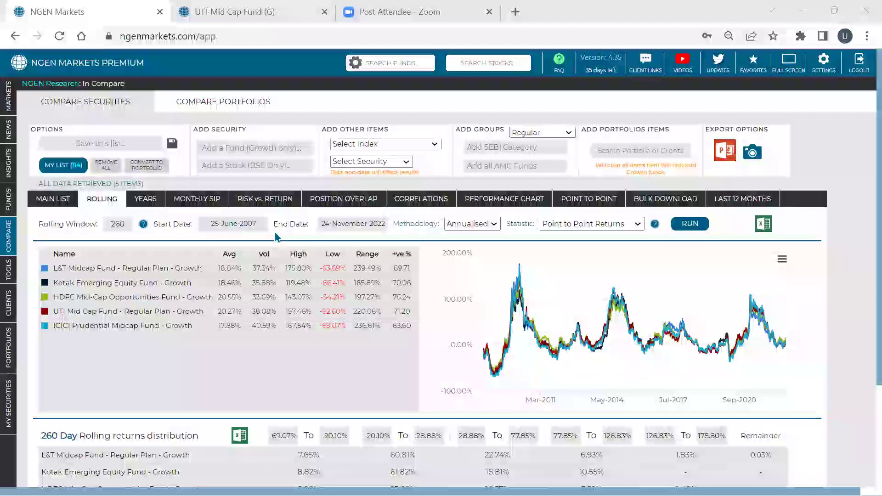
Change the mid-cap comparison's statistic to Volatility and return to the UTI Mid Cap Fund page.
{"action": "left_click", "coordinate": [593, 224]}
{"action": "left_click", "coordinate": [580, 276]}
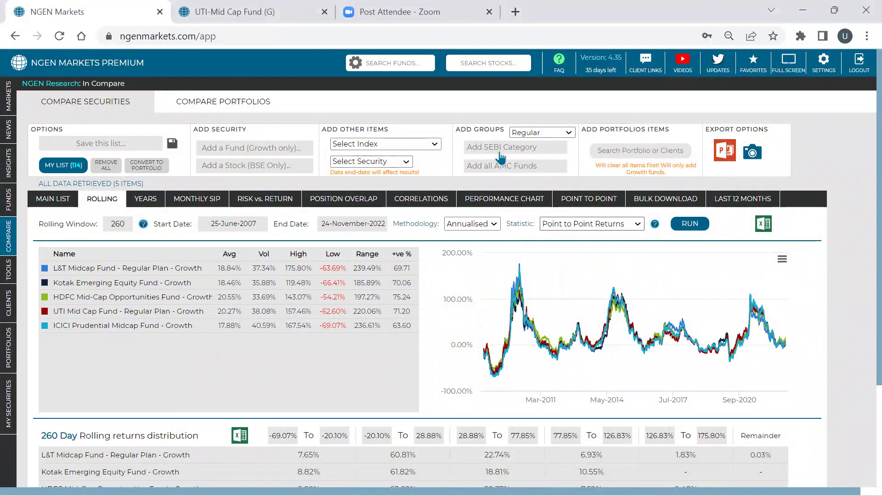
{"action": "key", "text": "Down"}
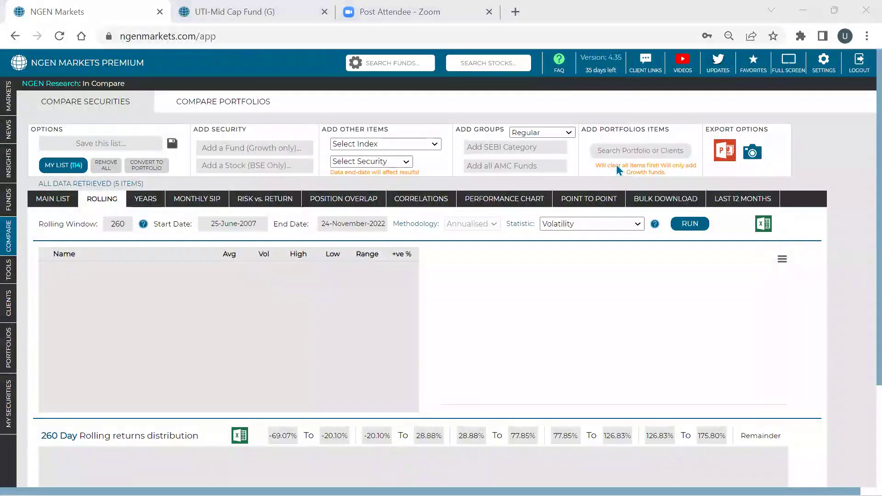
{"action": "key", "text": "ctrl+Tab"}
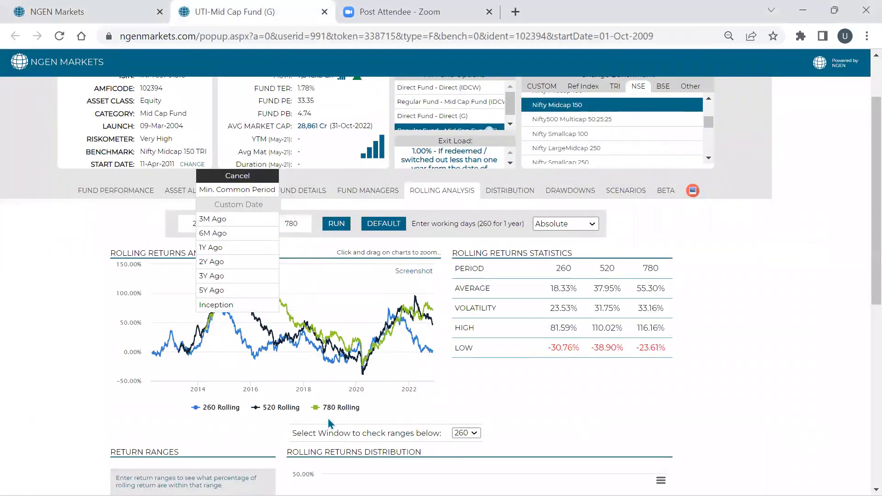
{"action": "scroll", "coordinate": [327, 418], "scroll_direction": "down", "scroll_amount": 8}
{"action": "left_click", "coordinate": [335, 421]}
{"action": "left_click", "coordinate": [281, 421]}
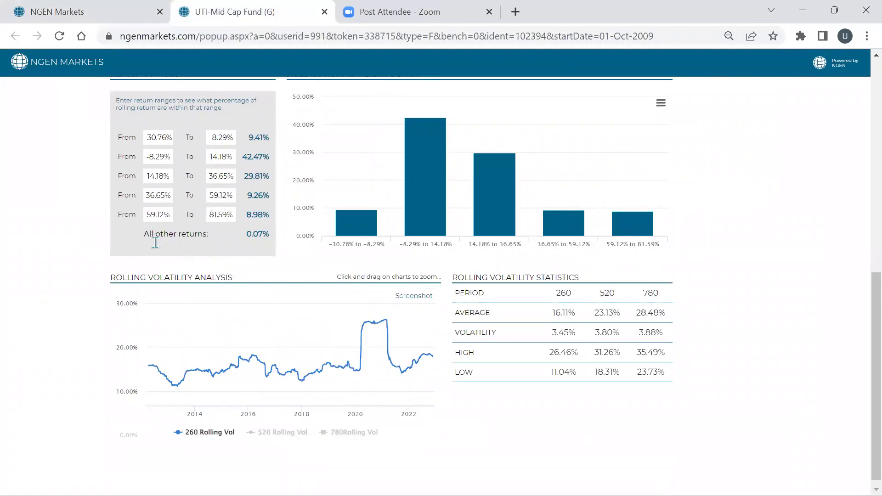
{"action": "scroll", "coordinate": [390, 204], "scroll_direction": "up", "scroll_amount": 10}
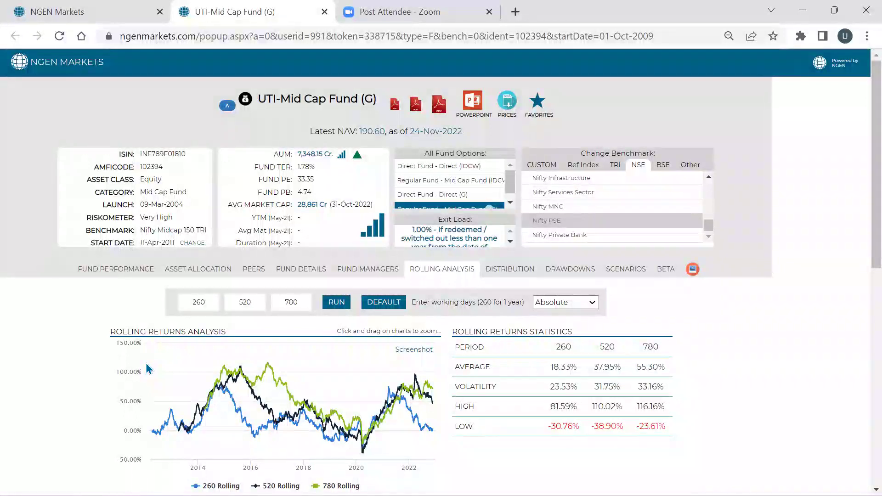
{"action": "scroll", "coordinate": [148, 368], "scroll_direction": "down", "scroll_amount": 10}
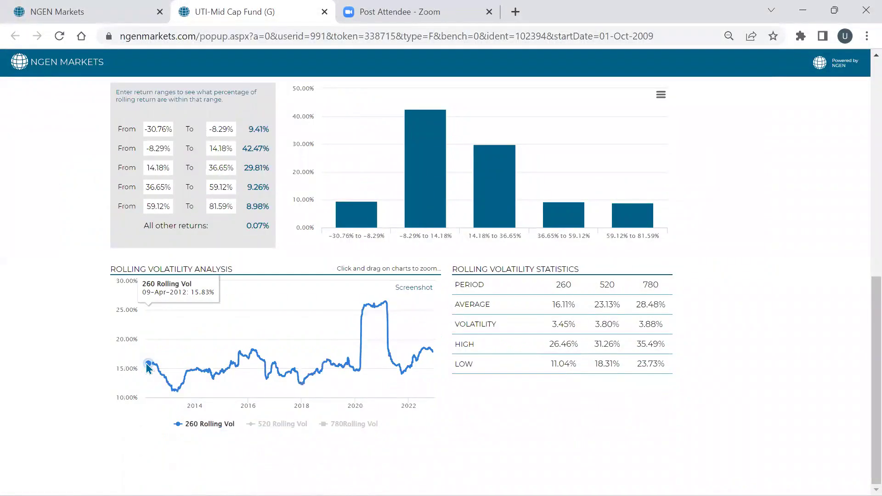
{"action": "scroll", "coordinate": [144, 106], "scroll_direction": "up", "scroll_amount": 1}
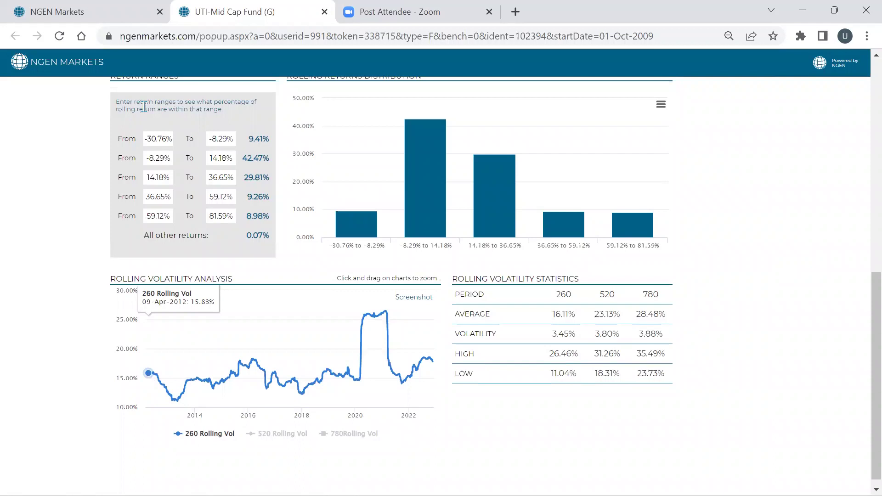
{"action": "scroll", "coordinate": [143, 106], "scroll_direction": "up", "scroll_amount": 3}
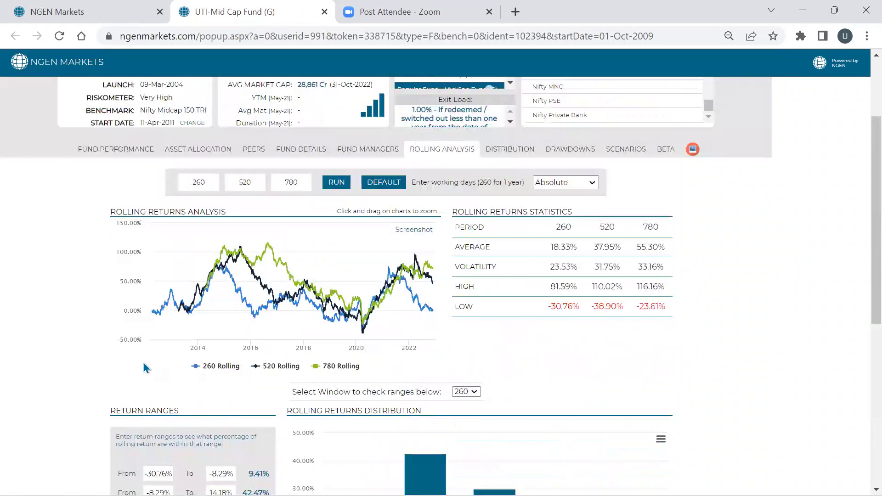
{"action": "scroll", "coordinate": [145, 368], "scroll_direction": "down", "scroll_amount": 1}
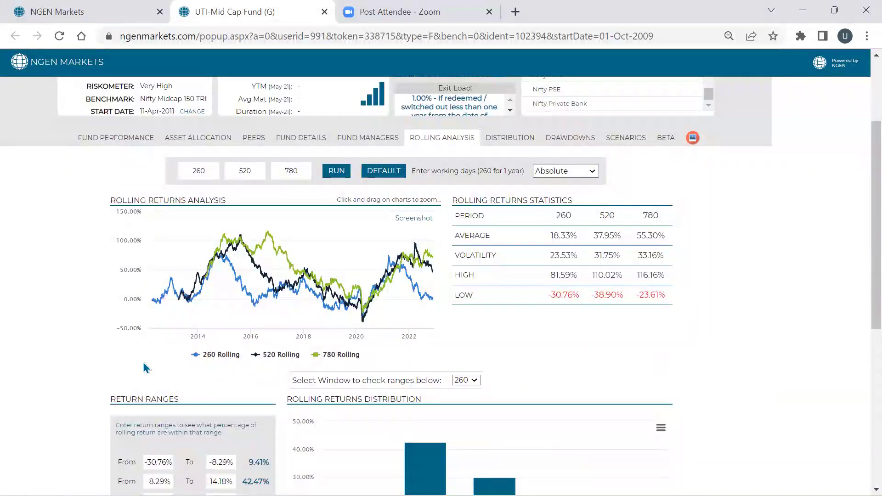
{"action": "scroll", "coordinate": [143, 367], "scroll_direction": "down", "scroll_amount": 2}
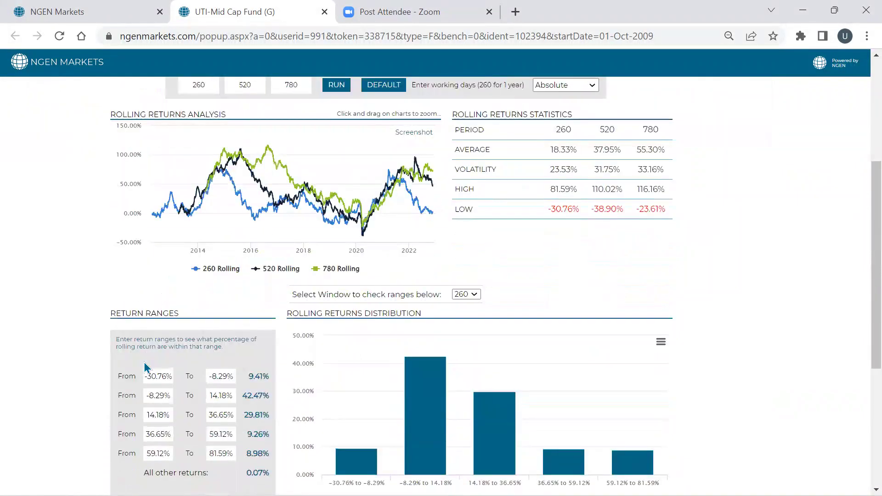
{"action": "scroll", "coordinate": [144, 363], "scroll_direction": "down", "scroll_amount": 5}
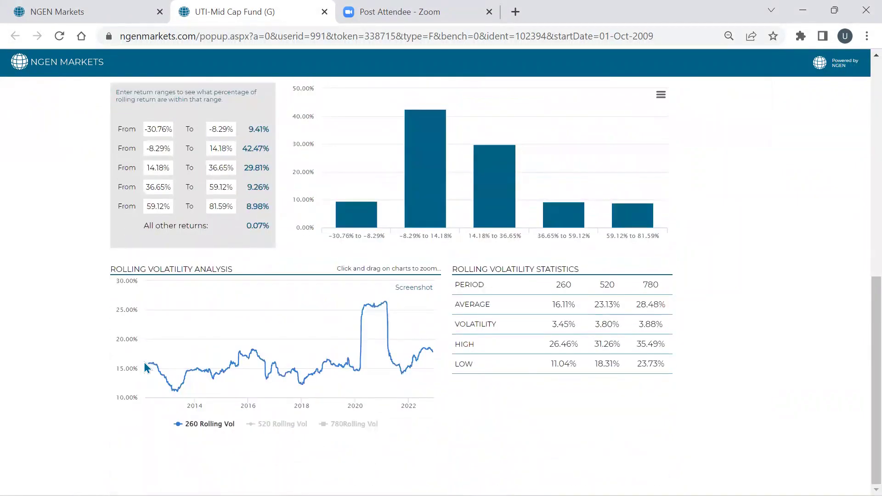
{"action": "mouse_move", "coordinate": [145, 367]}
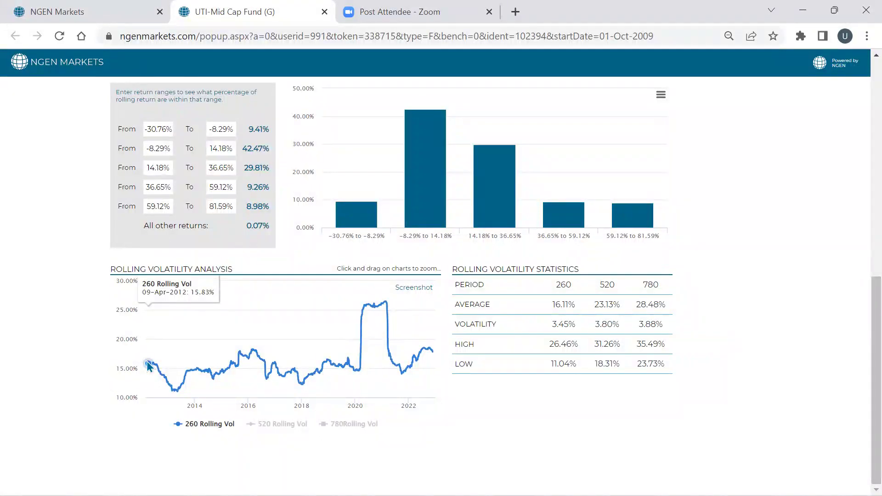
{"action": "scroll", "coordinate": [148, 365], "scroll_direction": "up", "scroll_amount": 1}
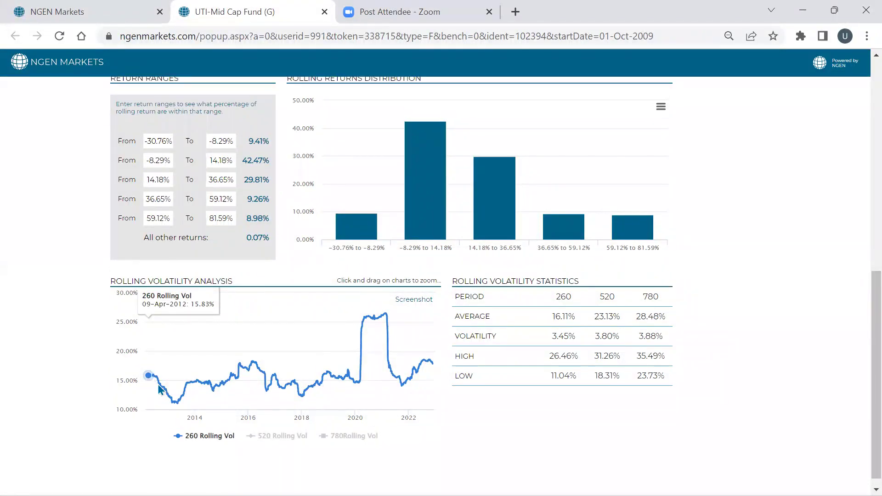
{"action": "scroll", "coordinate": [170, 382], "scroll_direction": "up", "scroll_amount": 8}
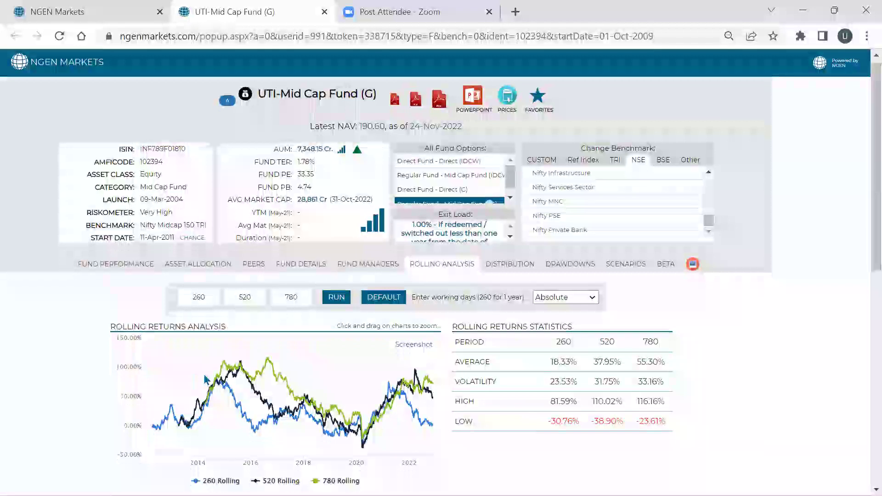
Highlight the 260, 520 and 780-day period headings and the 260-day volatility value 3.45%.
{"action": "scroll", "coordinate": [208, 381], "scroll_direction": "down", "scroll_amount": 3}
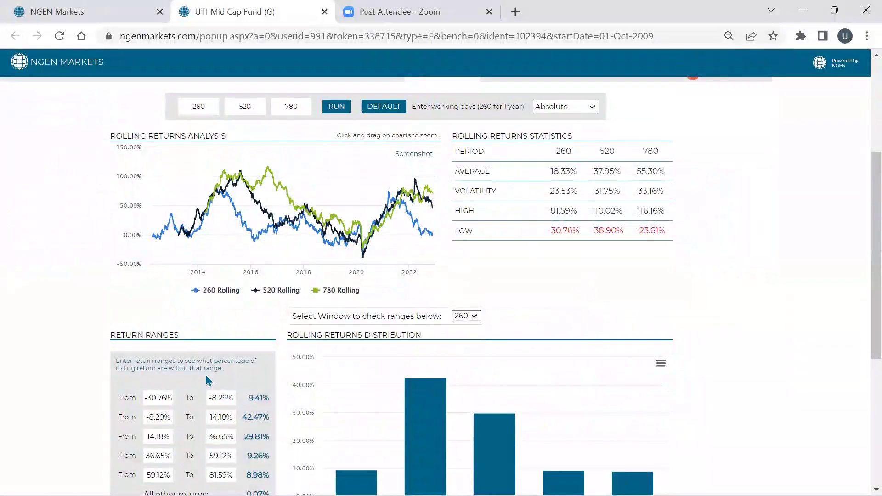
{"action": "scroll", "coordinate": [206, 380], "scroll_direction": "down", "scroll_amount": 5}
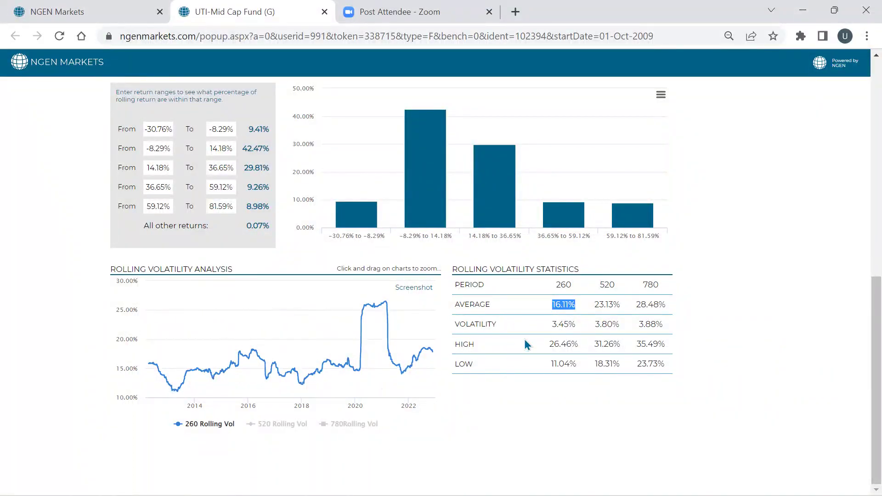
{"action": "left_click", "coordinate": [557, 324]}
{"action": "double_click", "coordinate": [562, 286]}
{"action": "double_click", "coordinate": [605, 284]}
{"action": "double_click", "coordinate": [653, 283]}
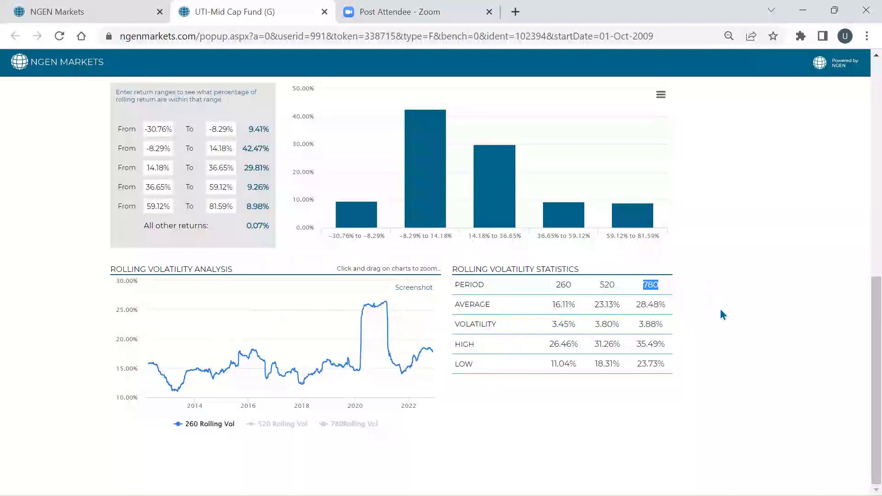
{"action": "left_click_drag", "start_coordinate": [551, 324], "coordinate": [573, 327]}
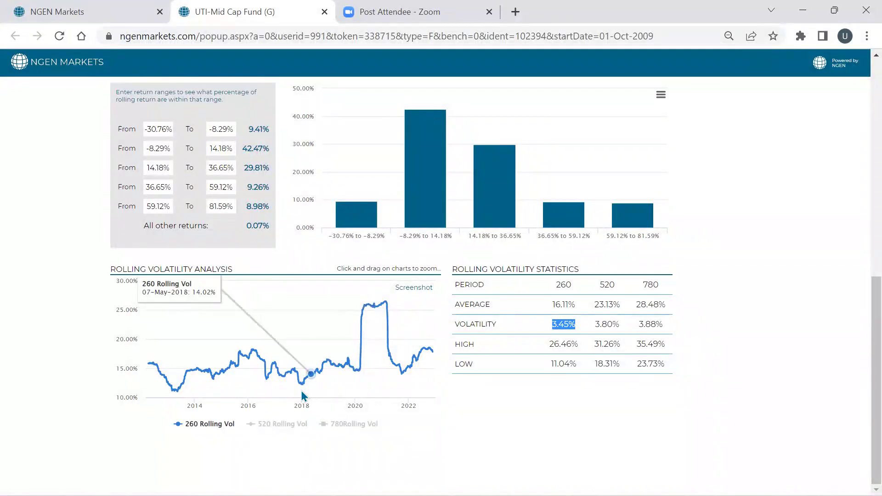
Leave only the 520-day line on the rolling volatility chart and return to the Compare page.
{"action": "left_click", "coordinate": [207, 424]}
{"action": "left_click", "coordinate": [265, 429]}
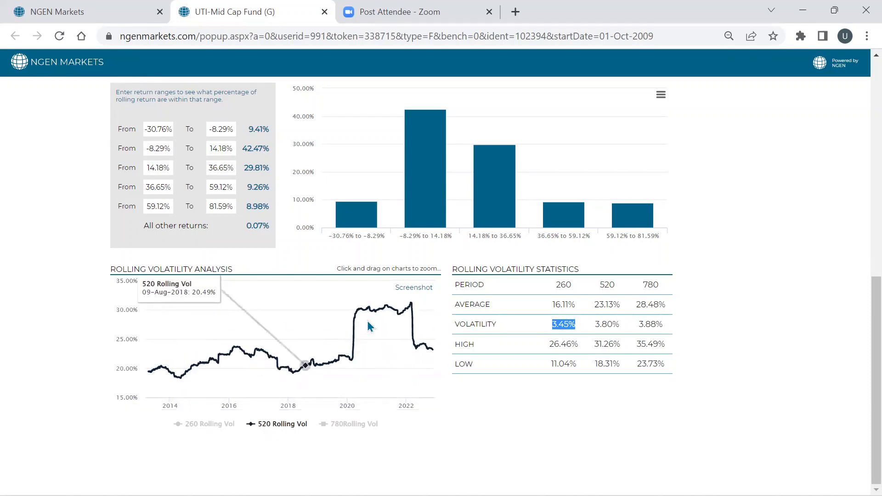
{"action": "left_click", "coordinate": [362, 424]}
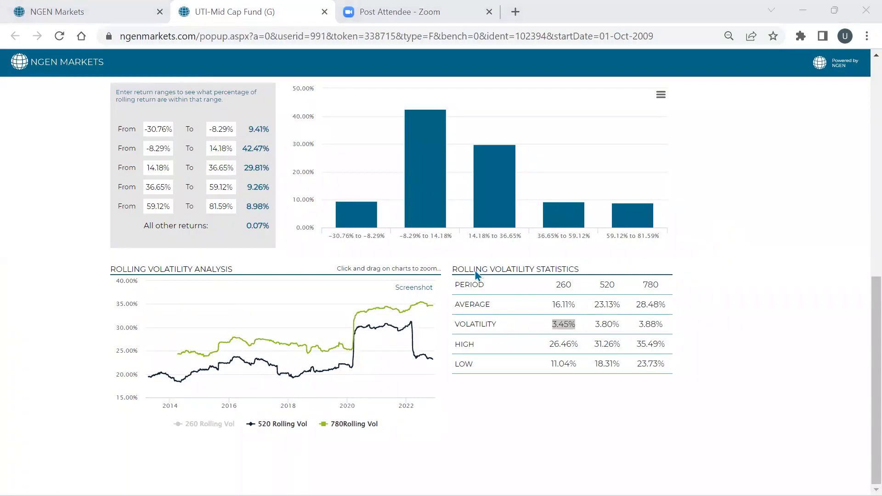
{"action": "left_click", "coordinate": [692, 335]}
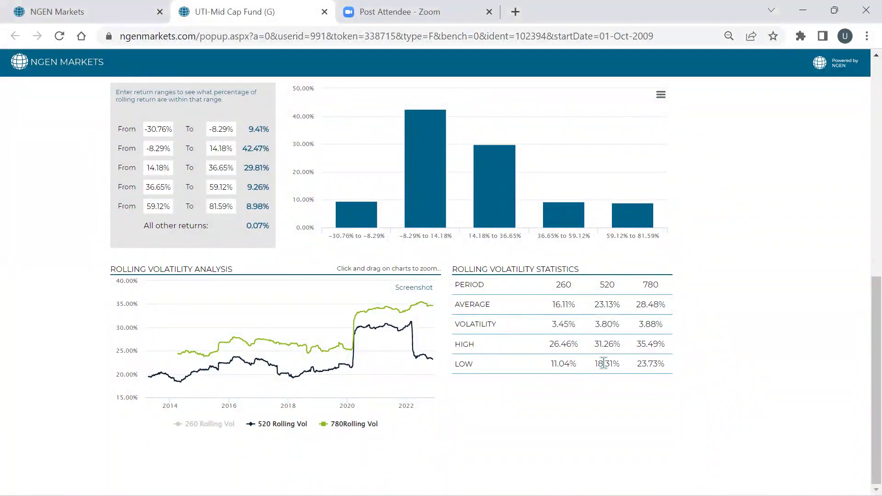
{"action": "mouse_move", "coordinate": [290, 390]}
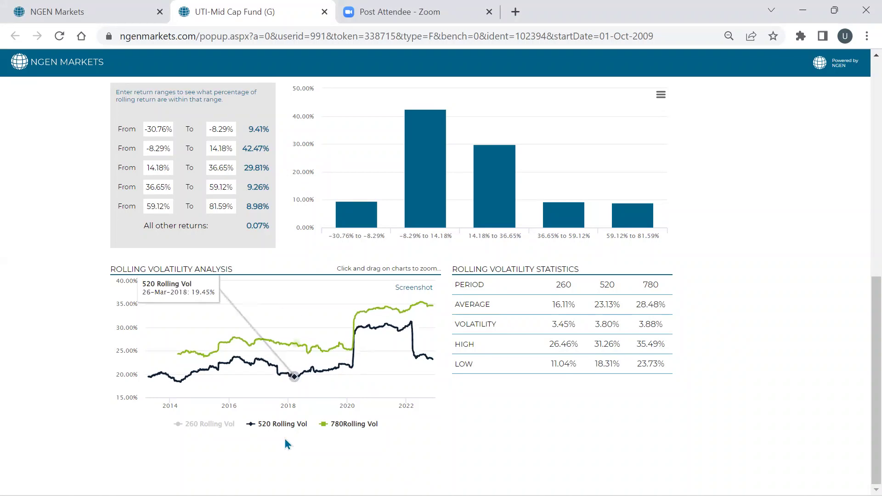
{"action": "left_click", "coordinate": [340, 423]}
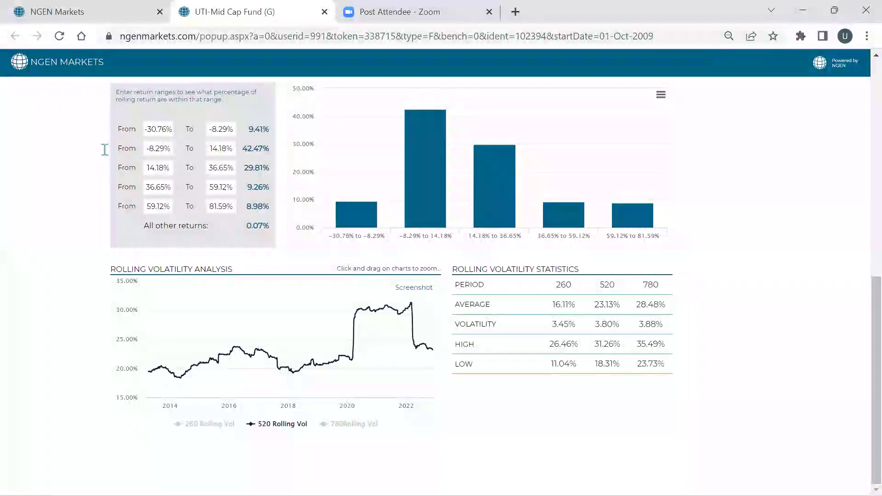
{"action": "key", "text": "ctrl+shift+Tab"}
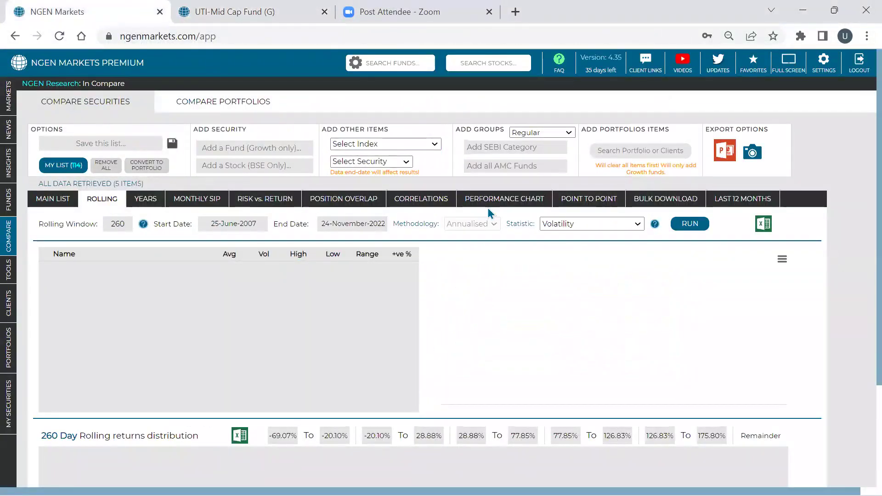
Load the five midcap funds' rolling volatility comparison, sorted by highest average first.
{"action": "left_click", "coordinate": [102, 200]}
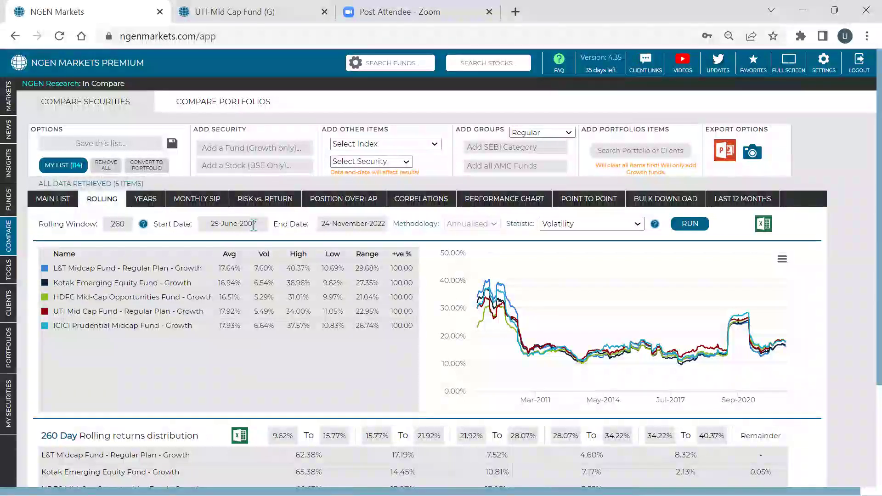
{"action": "left_click", "coordinate": [229, 255]}
{"action": "left_click", "coordinate": [229, 255]}
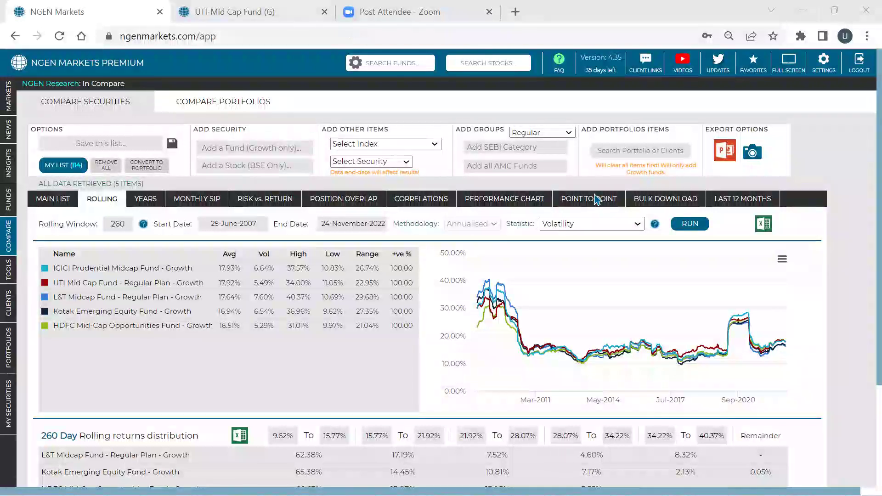
Switch the rolling statistic to Simple Returns and rerun the five-fund comparison.
{"action": "left_click", "coordinate": [574, 225]}
{"action": "left_click", "coordinate": [575, 241]}
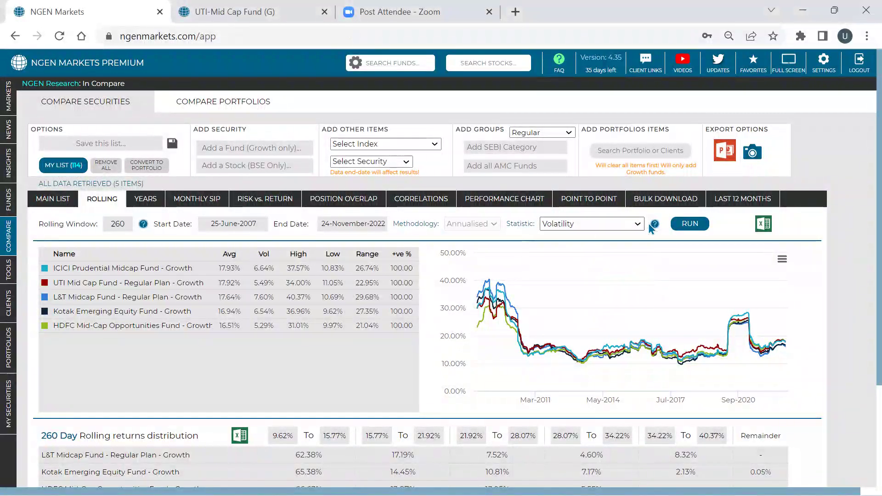
{"action": "left_click", "coordinate": [688, 226]}
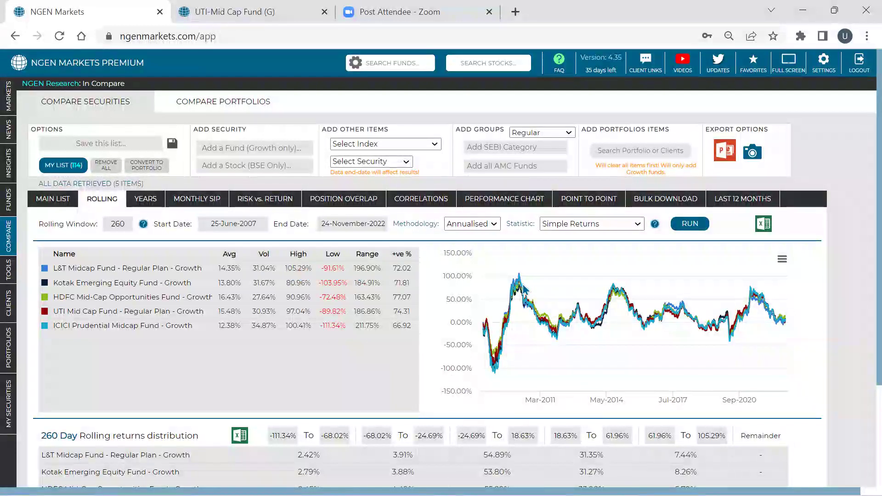
{"action": "mouse_move", "coordinate": [521, 278]}
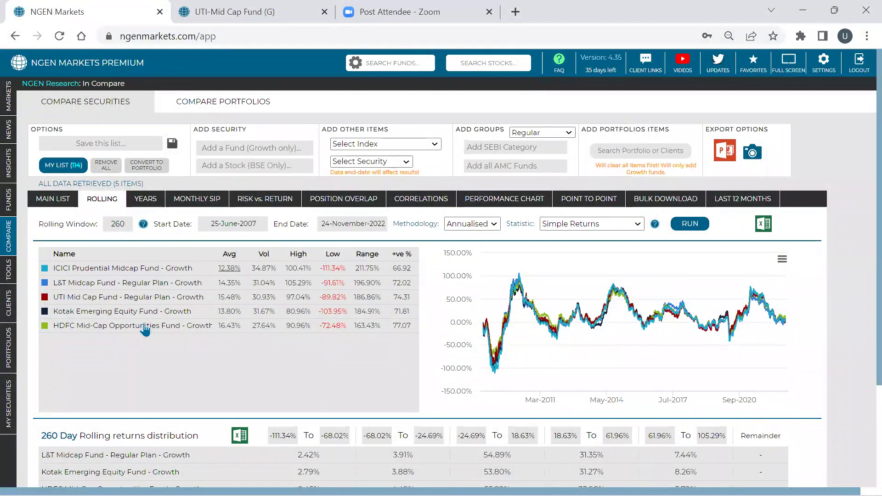
Bring AXIS Midcap Fund (G) into the rolling simple-returns comparison, rerun from 18-February-2011.
{"action": "mouse_move", "coordinate": [401, 275]}
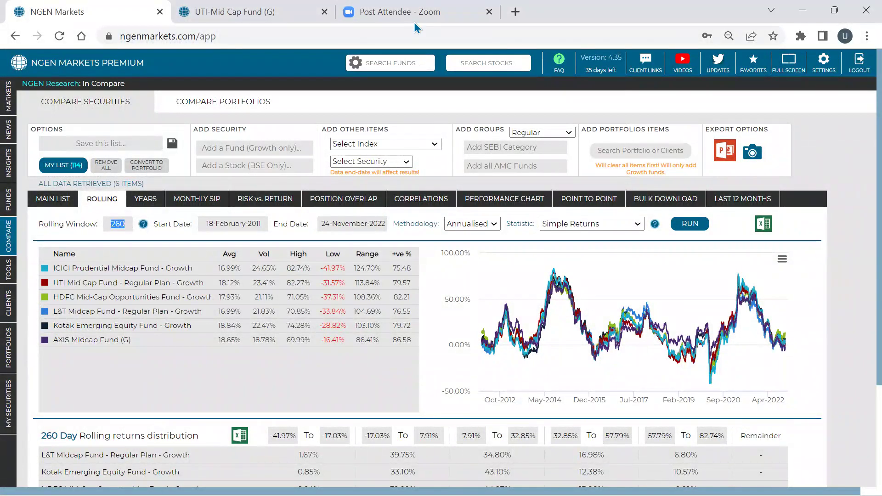
Rerun the rolling returns over a 520-day window, sorted by average return.
{"action": "double_click", "coordinate": [118, 224]}
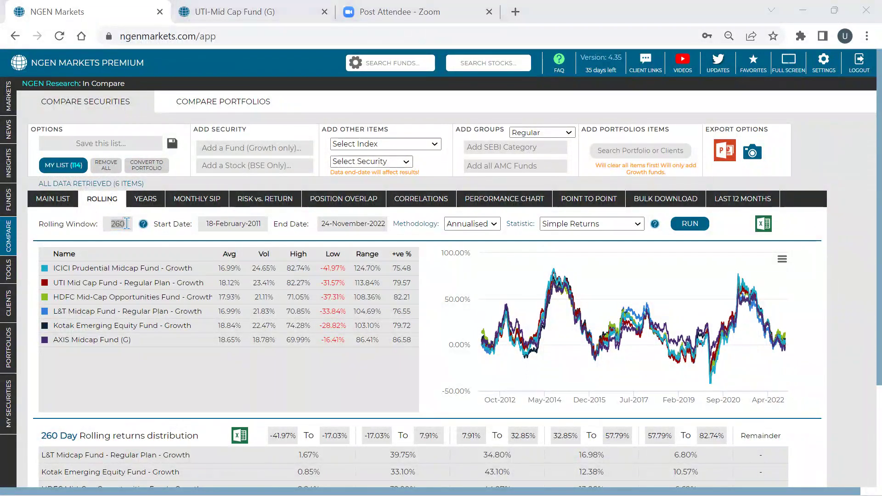
{"action": "type", "text": "520"}
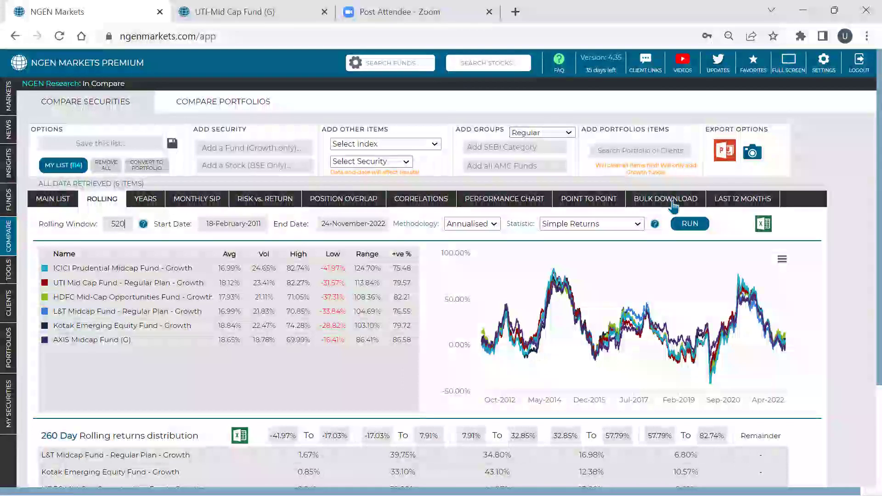
{"action": "left_click", "coordinate": [685, 227]}
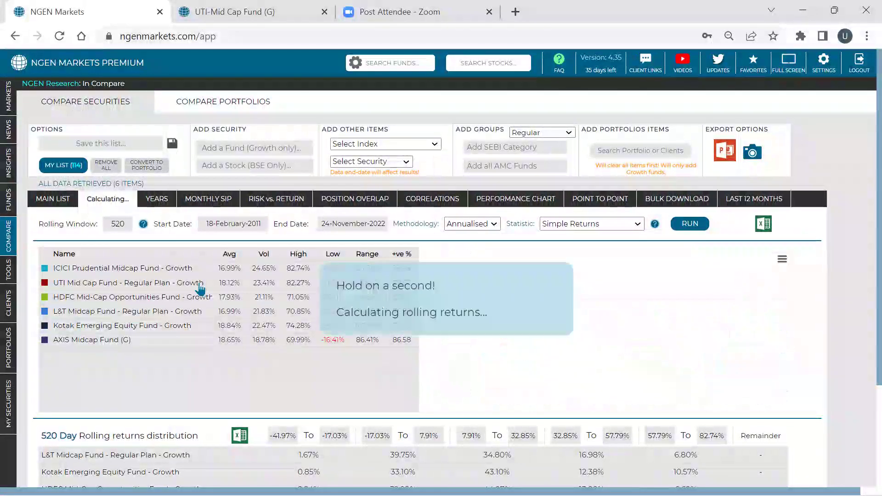
{"action": "left_click", "coordinate": [229, 254]}
{"action": "left_click", "coordinate": [230, 255]}
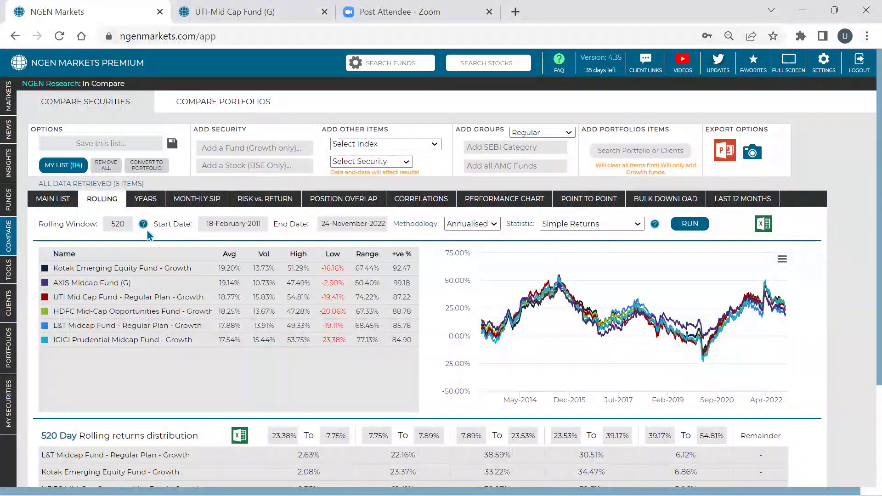
Change the rolling window to 780 days, rerun, and rank funds by highest average return.
{"action": "left_click_drag", "start_coordinate": [124, 227], "coordinate": [105, 224]}
{"action": "key", "text": "BackSpace"}
{"action": "type", "text": "7"}
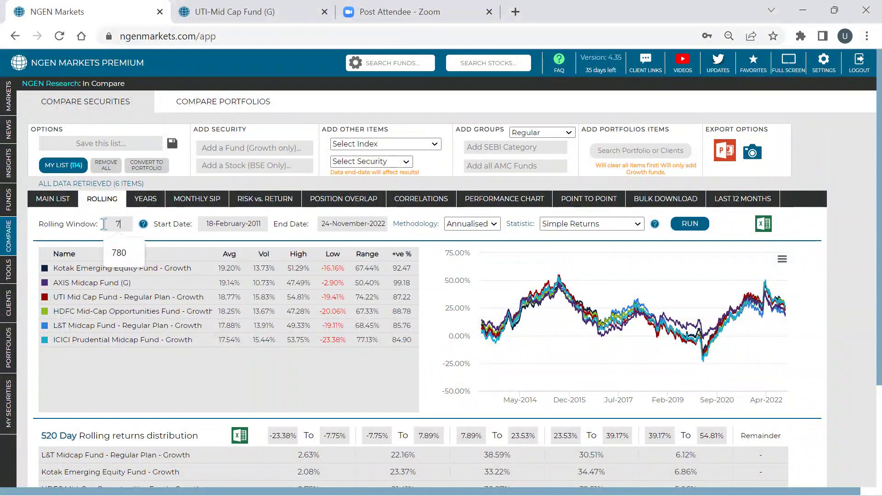
{"action": "type", "text": "80"}
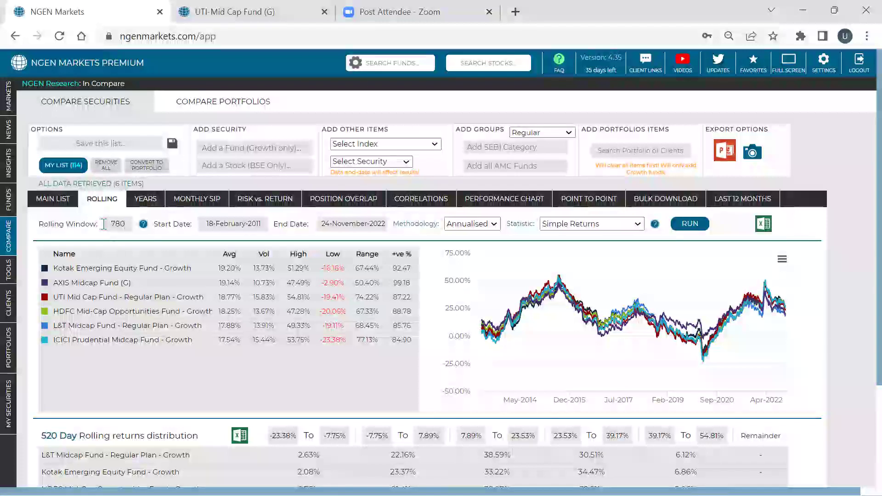
{"action": "left_click", "coordinate": [687, 233]}
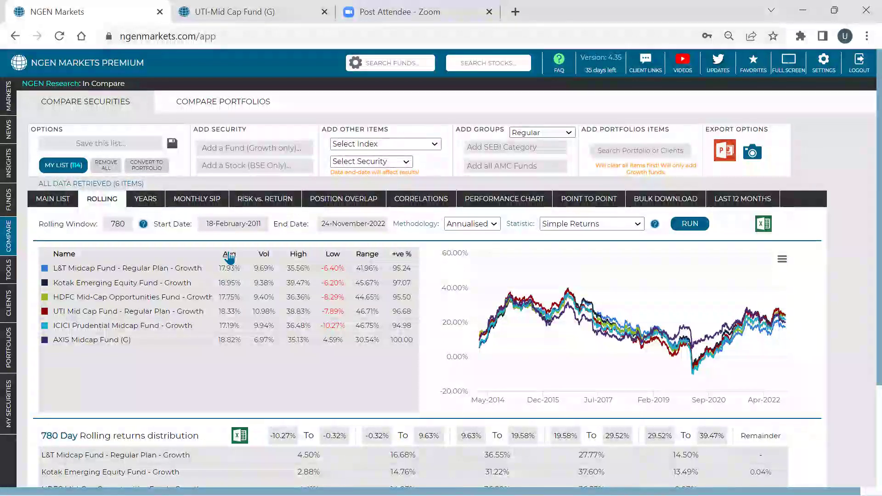
{"action": "left_click", "coordinate": [228, 255]}
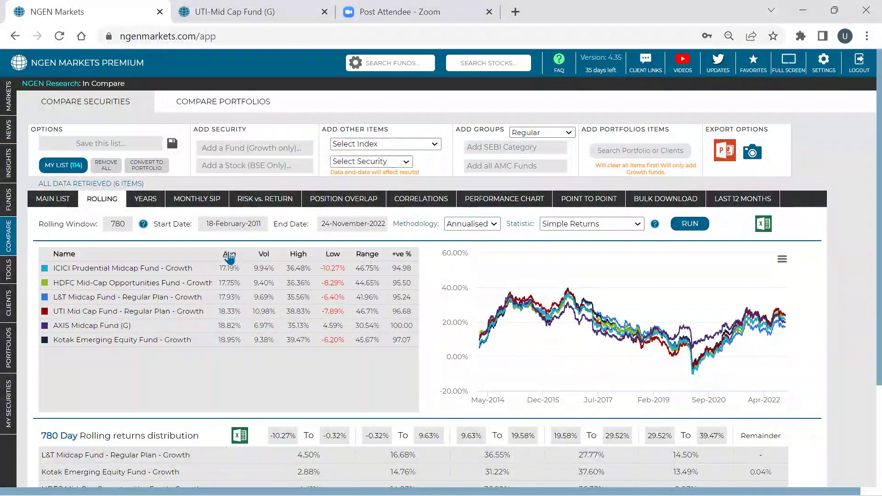
{"action": "left_click", "coordinate": [228, 255]}
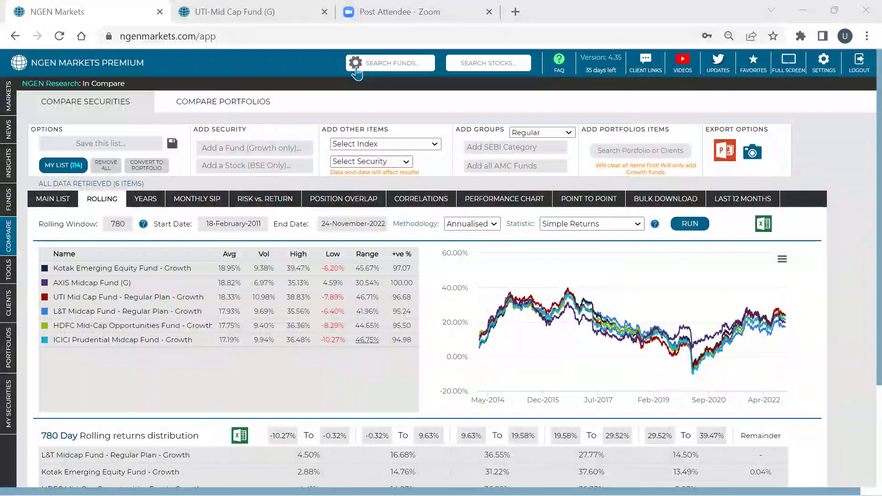
Browse NGEN's recent tweets in the Updates panel, then move to the Insights page.
{"action": "left_click", "coordinate": [715, 71]}
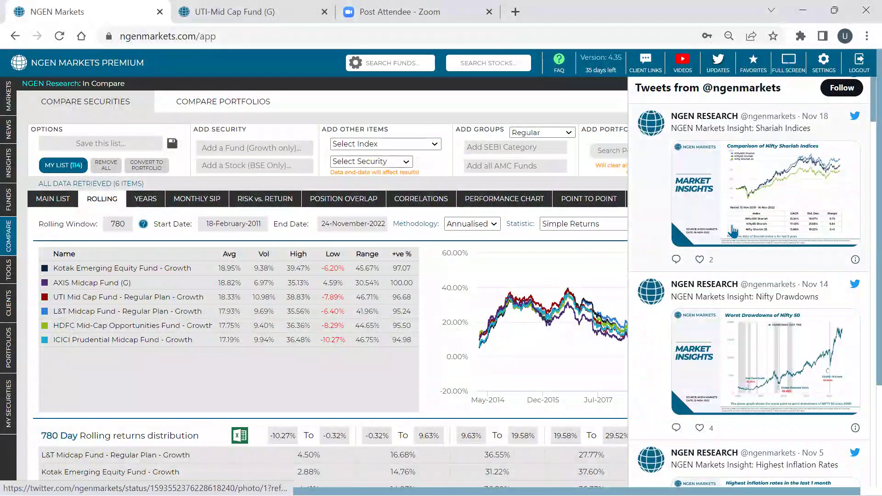
{"action": "scroll", "coordinate": [733, 232], "scroll_direction": "down", "scroll_amount": 2}
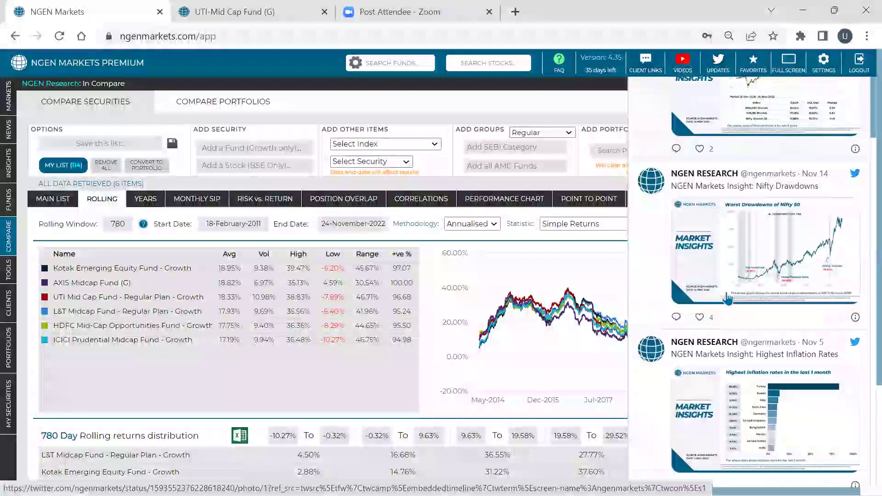
{"action": "scroll", "coordinate": [728, 299], "scroll_direction": "up", "scroll_amount": 1}
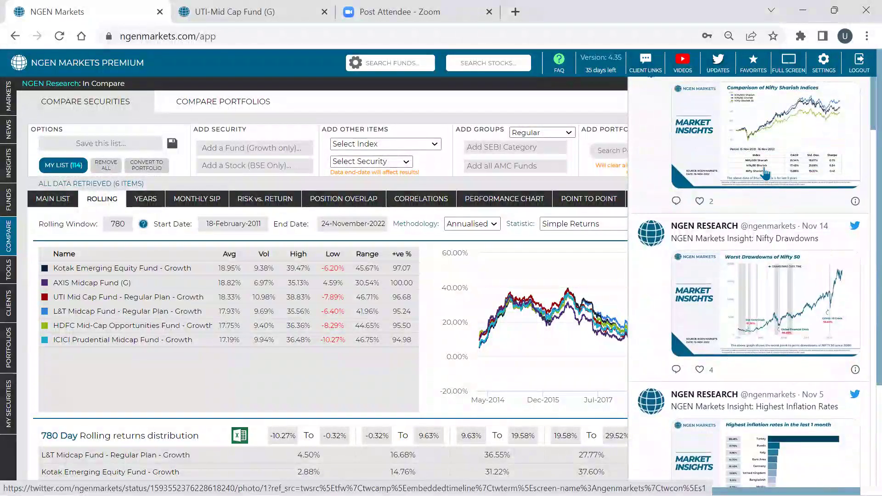
{"action": "left_click", "coordinate": [8, 184]}
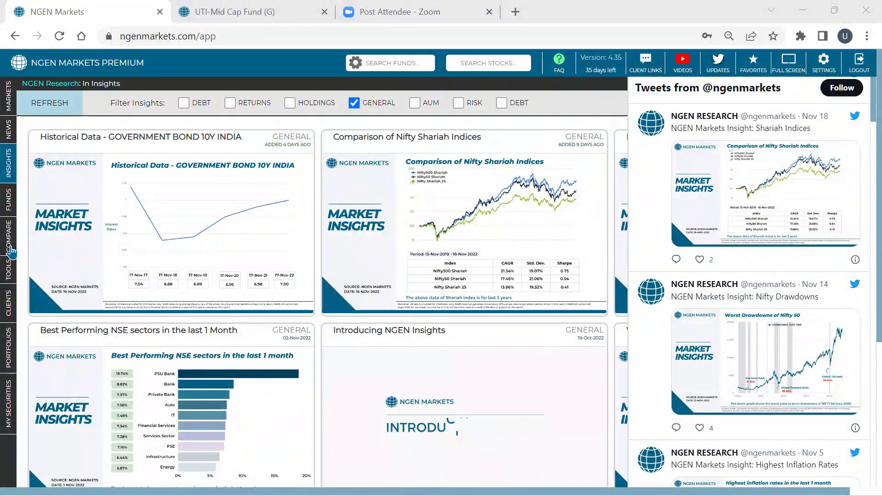
Go to the Markets overview and then to the Funds screener.
{"action": "left_click", "coordinate": [13, 229]}
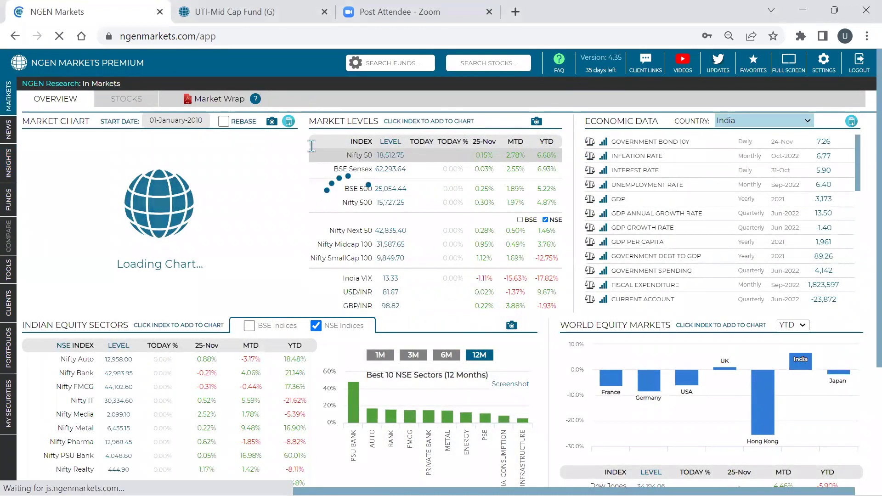
{"action": "left_click", "coordinate": [8, 200]}
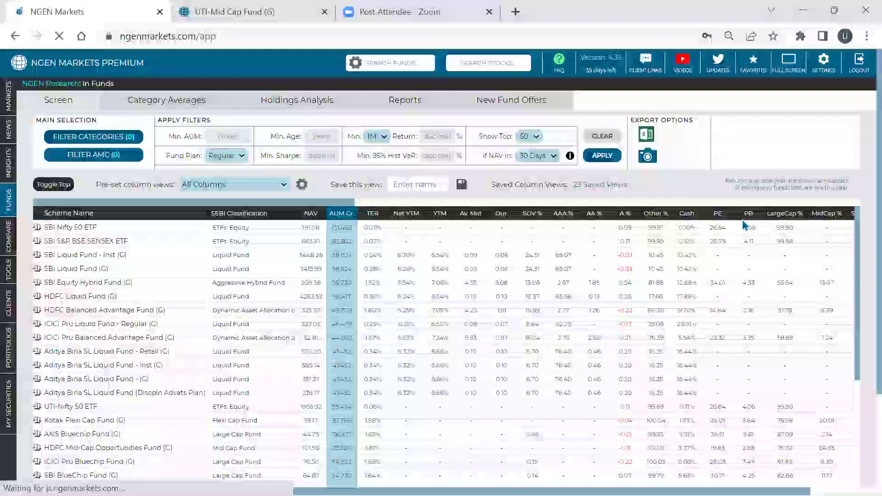
Pick the fund categories and fund houses to screen and apply the selection.
{"action": "left_click", "coordinate": [93, 136]}
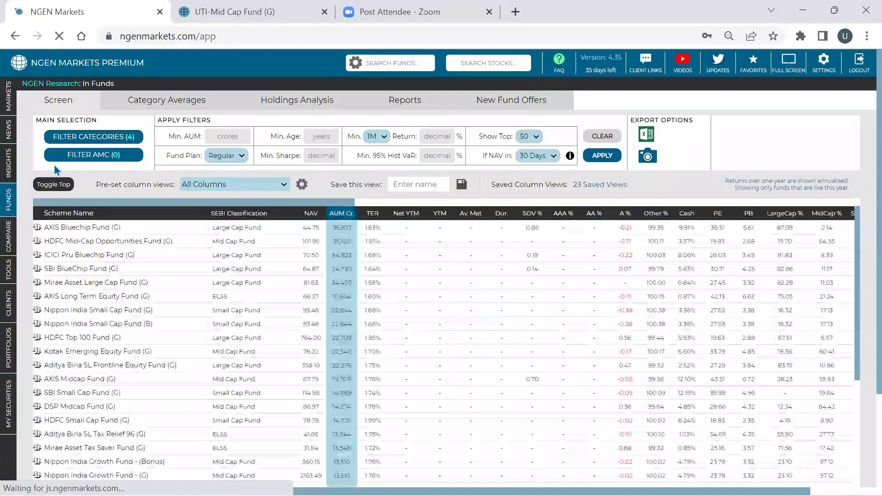
{"action": "left_click", "coordinate": [64, 156]}
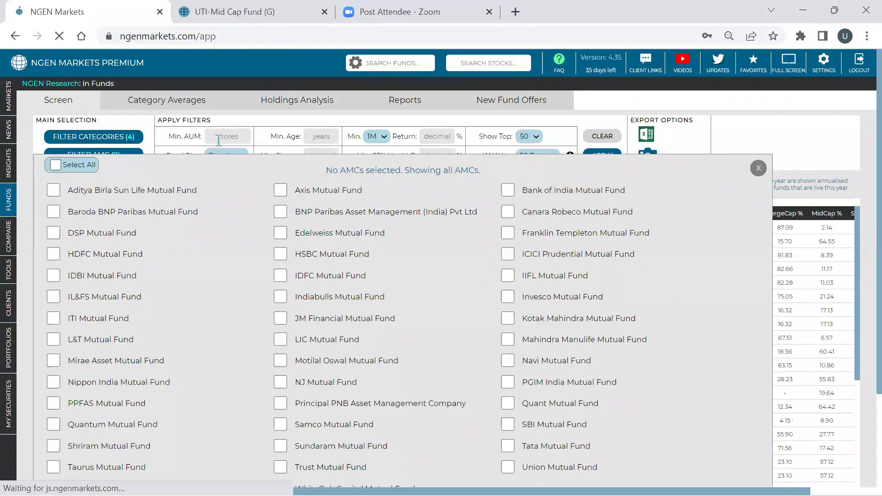
{"action": "left_click", "coordinate": [218, 141]}
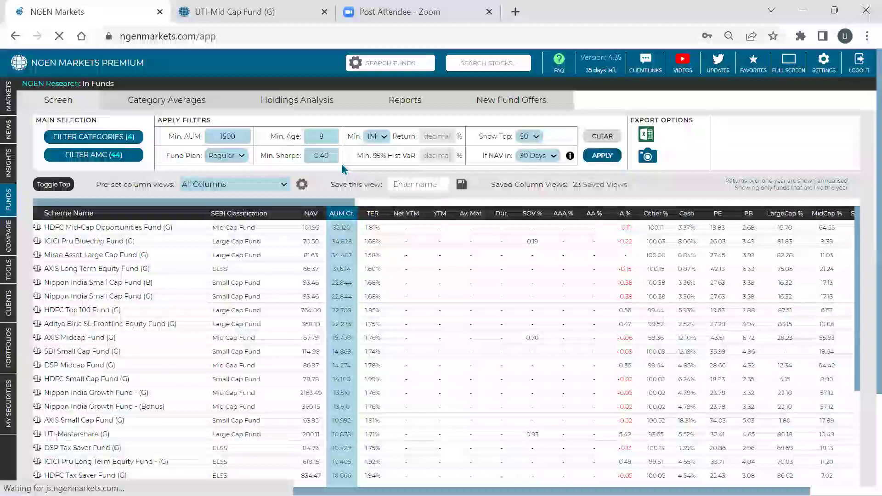
{"action": "key", "text": "Page_Down"}
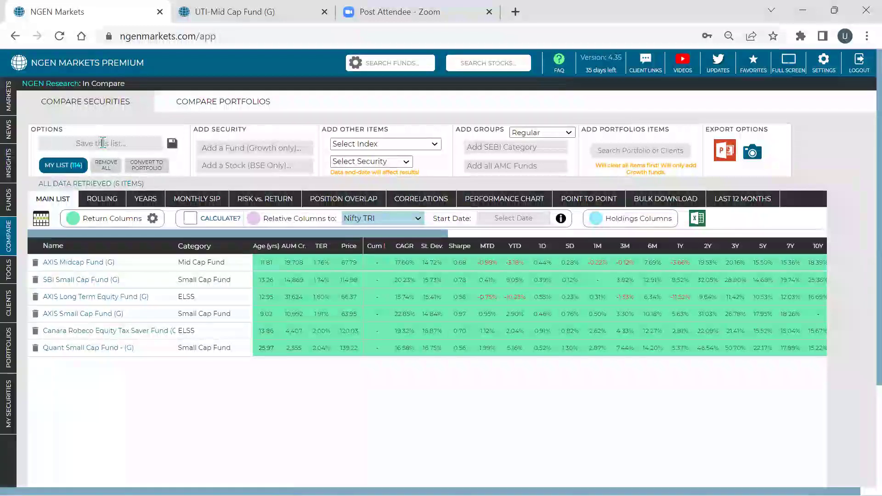
Name the comparison list 'Conservative (Saved)' and scroll through the saved fund lists under My List.
{"action": "left_click", "coordinate": [103, 143]}
{"action": "type", "text": "Conse"}
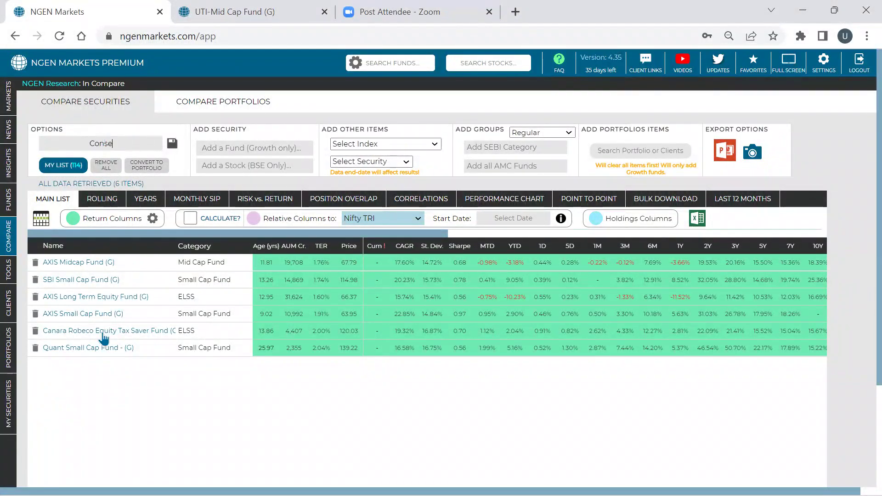
{"action": "type", "text": "rvative (Saved)"}
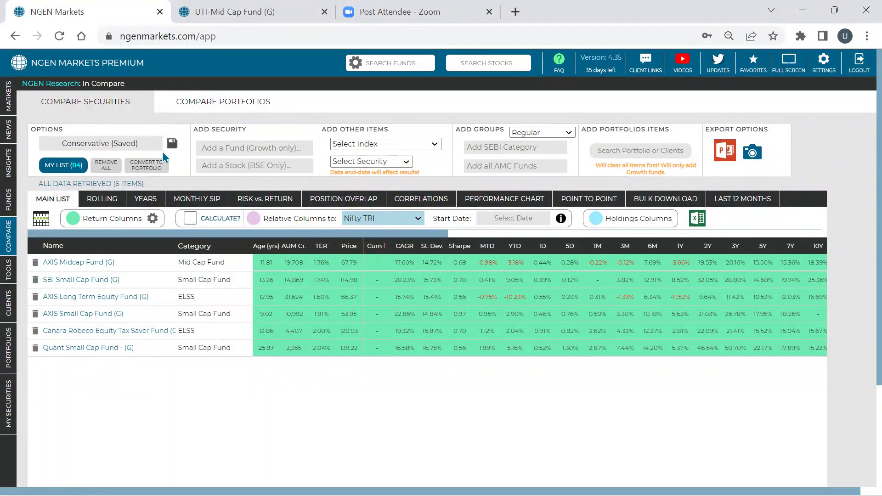
{"action": "left_click", "coordinate": [67, 168]}
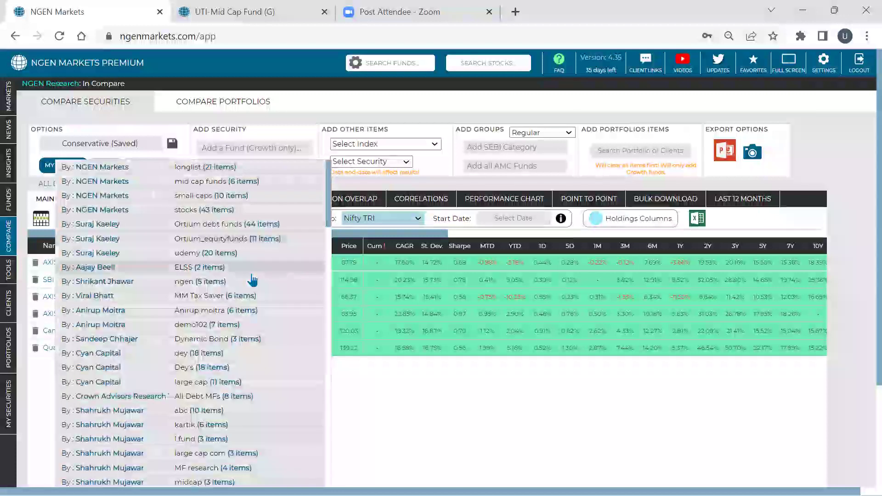
{"action": "scroll", "coordinate": [212, 260], "scroll_direction": "down", "scroll_amount": 2}
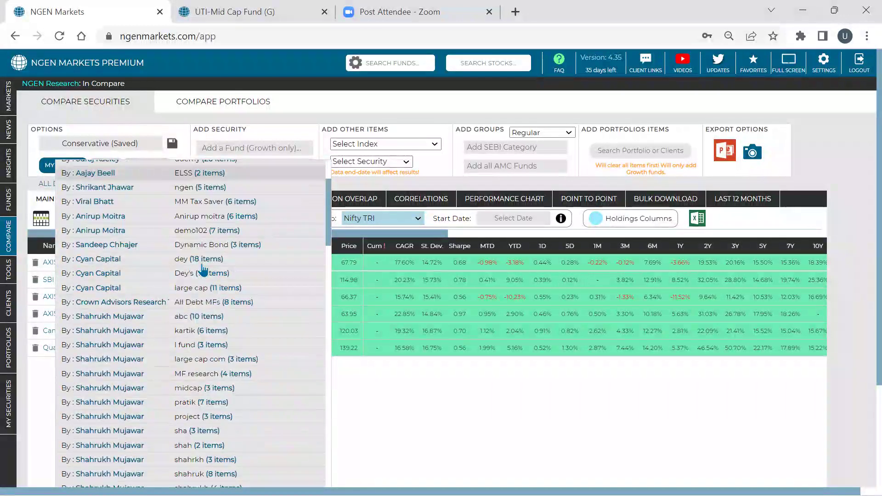
{"action": "scroll", "coordinate": [205, 321], "scroll_direction": "down", "scroll_amount": 2}
{"action": "scroll", "coordinate": [202, 366], "scroll_direction": "down", "scroll_amount": 2}
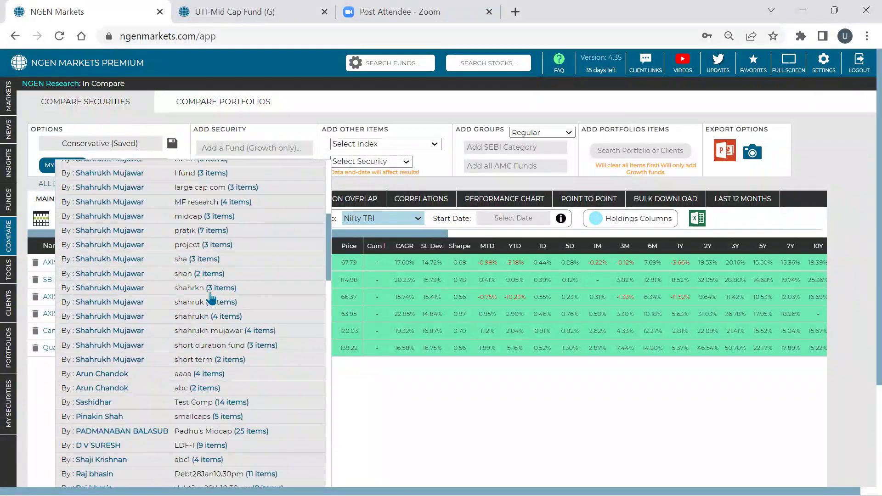
{"action": "scroll", "coordinate": [210, 287], "scroll_direction": "down", "scroll_amount": 1}
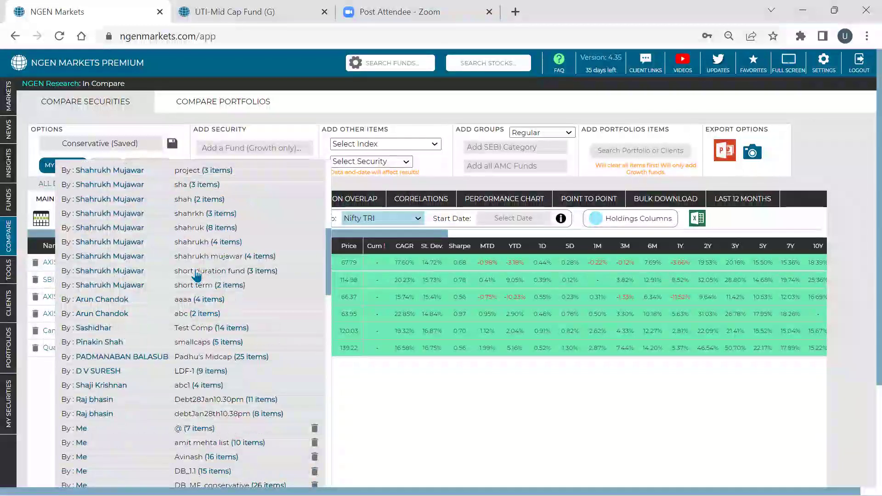
{"action": "scroll", "coordinate": [198, 280], "scroll_direction": "down", "scroll_amount": 4}
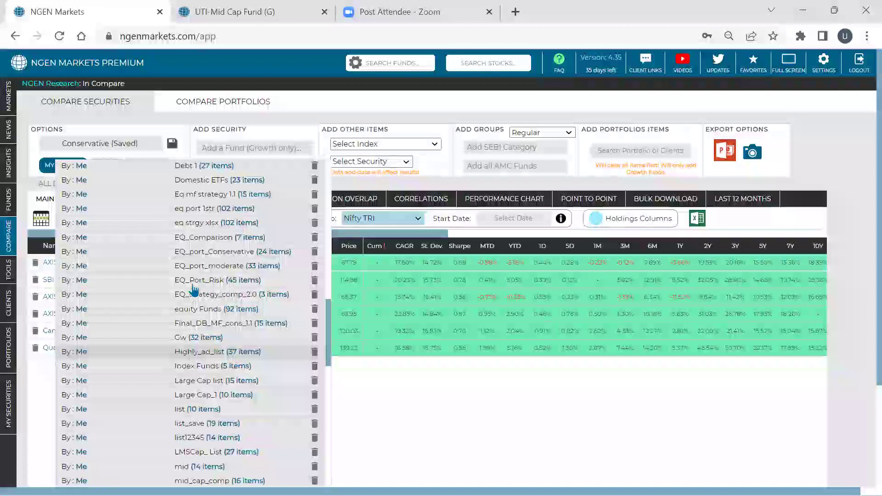
Load the saved Conservative list into the comparison.
{"action": "left_click", "coordinate": [215, 280]}
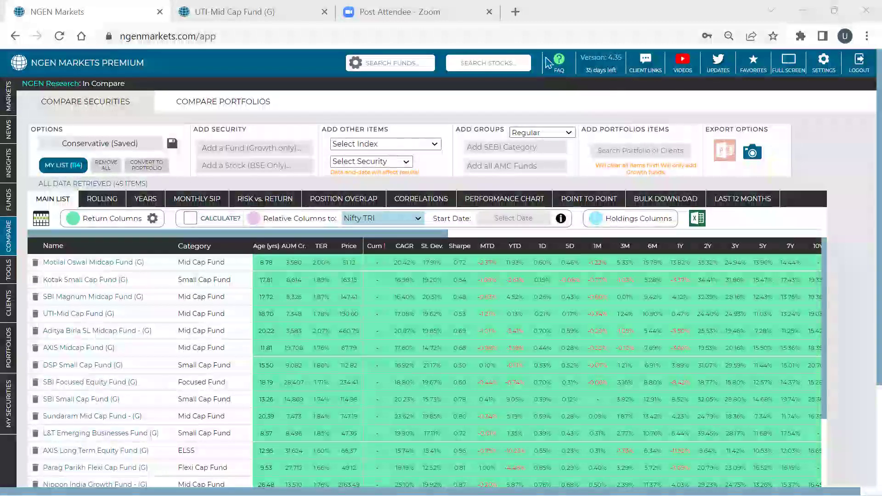
Search the FAQ knowledge base for 'rolling' and open 'What is the Rolling Return methodology of NGEN?'.
{"action": "left_click", "coordinate": [560, 65]}
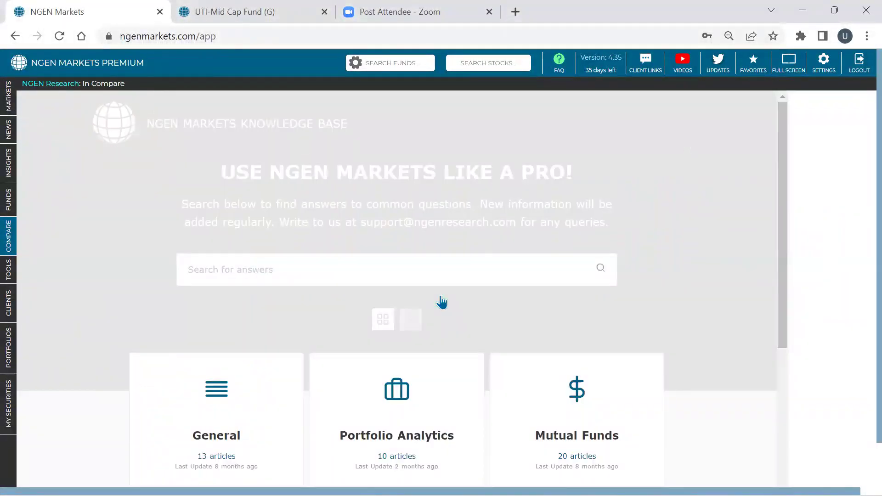
{"action": "scroll", "coordinate": [442, 298], "scroll_direction": "down", "scroll_amount": 5}
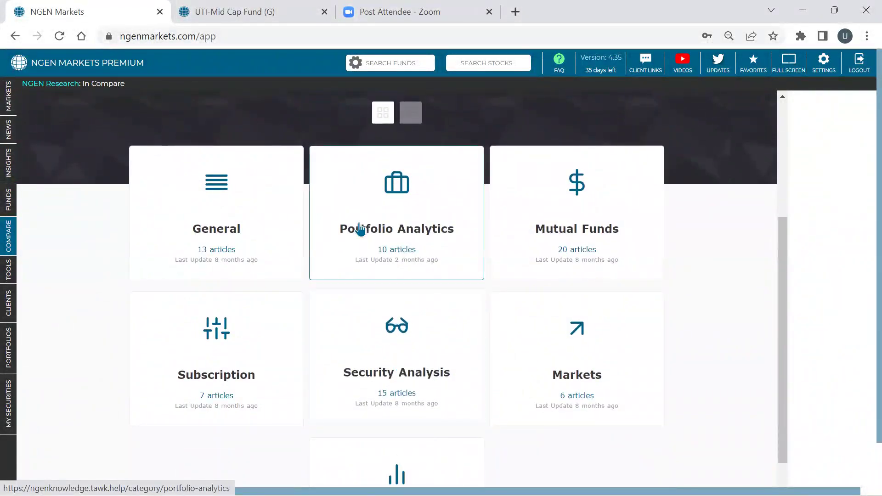
{"action": "type", "text": "roll"}
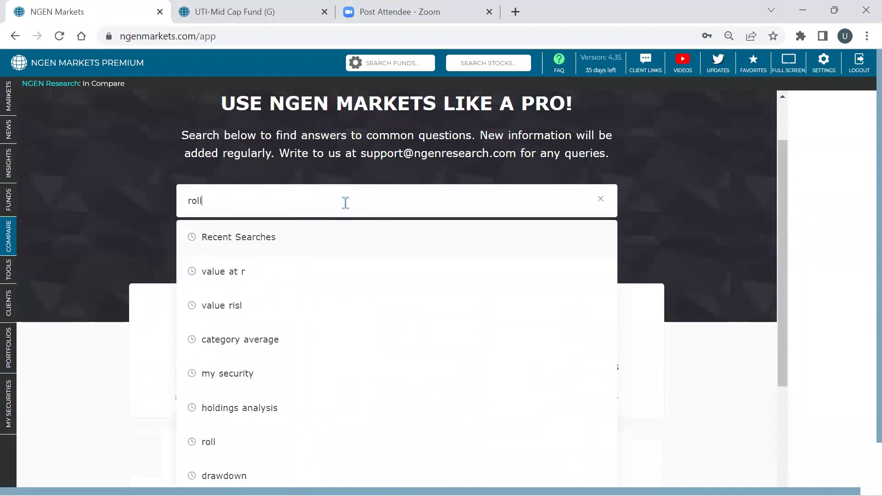
{"action": "type", "text": "ing"}
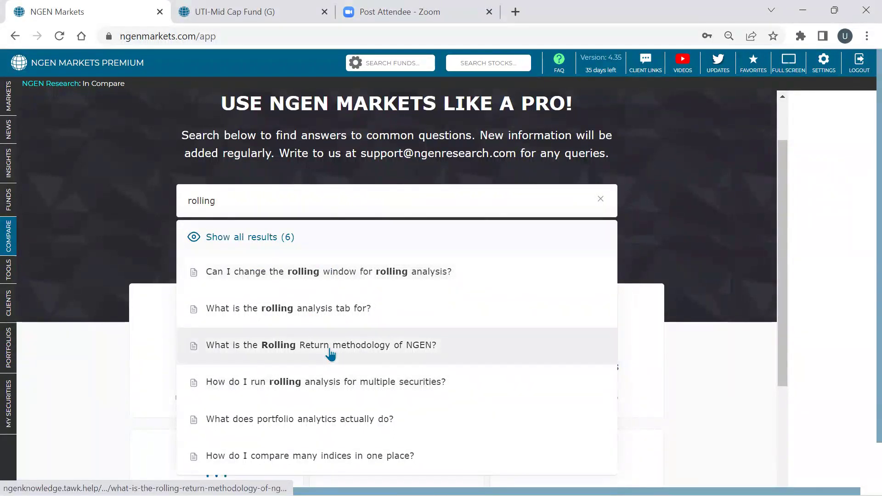
{"action": "key", "text": "Escape"}
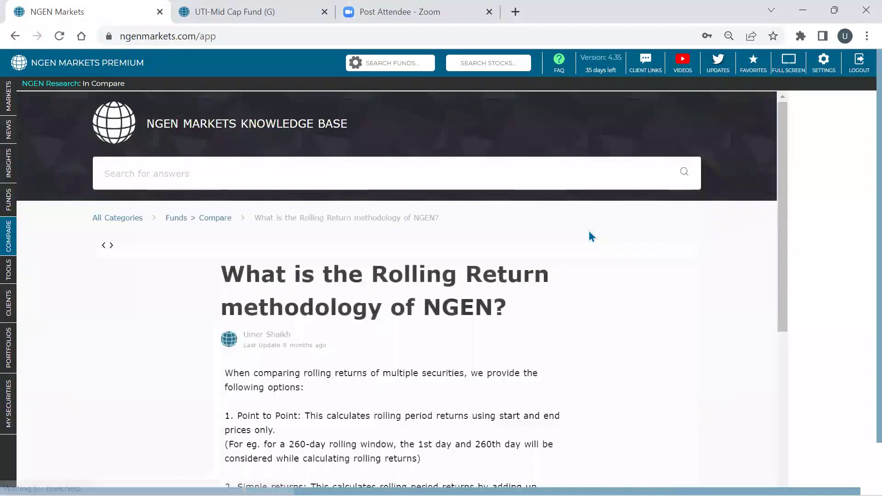
Read through the Rolling Return methodology article, then go back to the All Categories overview.
{"action": "scroll", "coordinate": [590, 236], "scroll_direction": "down", "scroll_amount": 2}
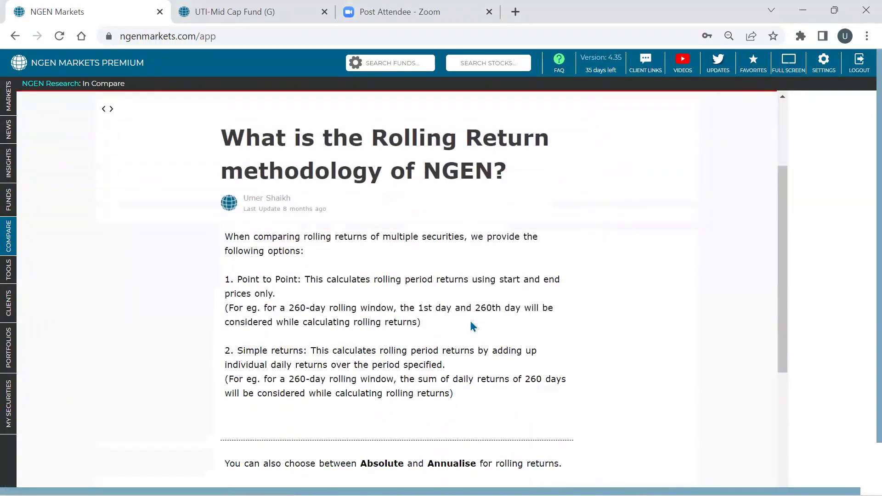
{"action": "scroll", "coordinate": [474, 327], "scroll_direction": "down", "scroll_amount": 2}
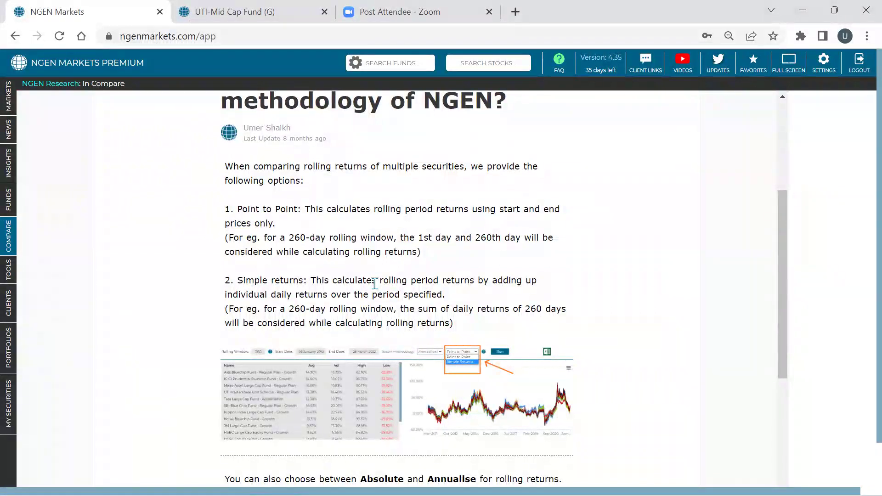
{"action": "scroll", "coordinate": [375, 284], "scroll_direction": "up", "scroll_amount": 6}
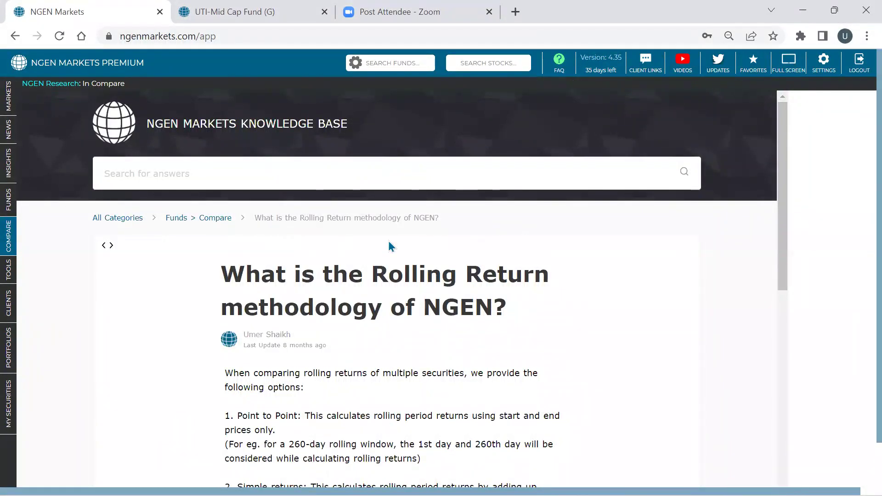
{"action": "scroll", "coordinate": [388, 244], "scroll_direction": "down", "scroll_amount": 1}
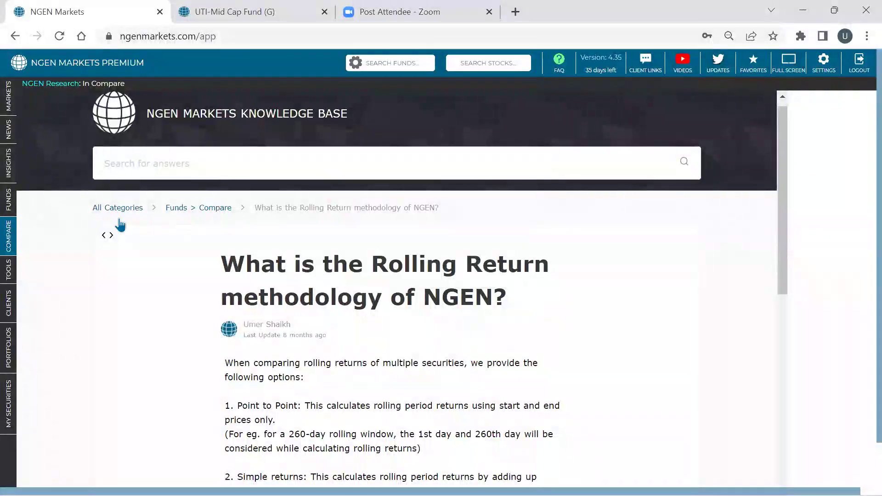
{"action": "scroll", "coordinate": [119, 225], "scroll_direction": "up", "scroll_amount": 1}
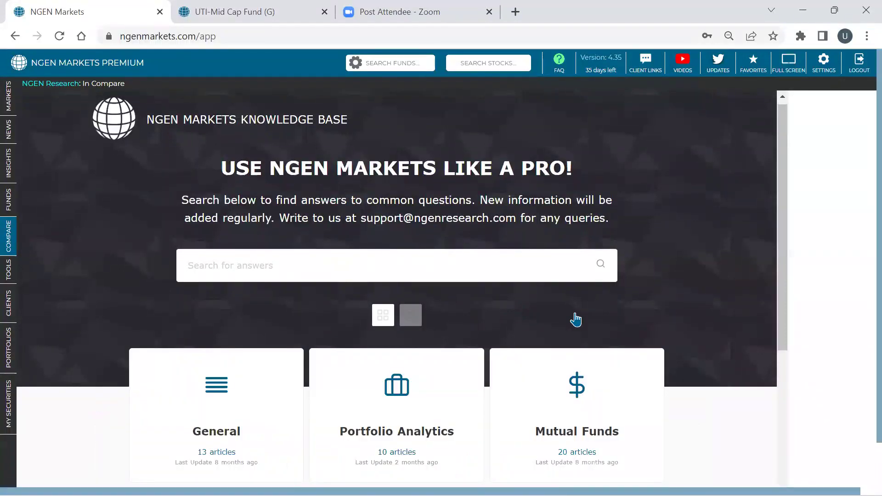
{"action": "scroll", "coordinate": [575, 319], "scroll_direction": "down", "scroll_amount": 6}
{"action": "scroll", "coordinate": [603, 322], "scroll_direction": "up", "scroll_amount": 2}
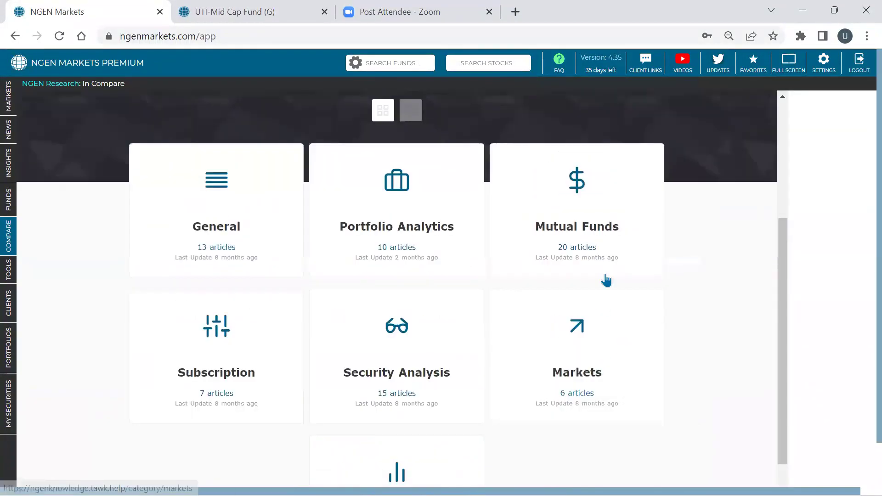
{"action": "scroll", "coordinate": [326, 325], "scroll_direction": "up", "scroll_amount": 3}
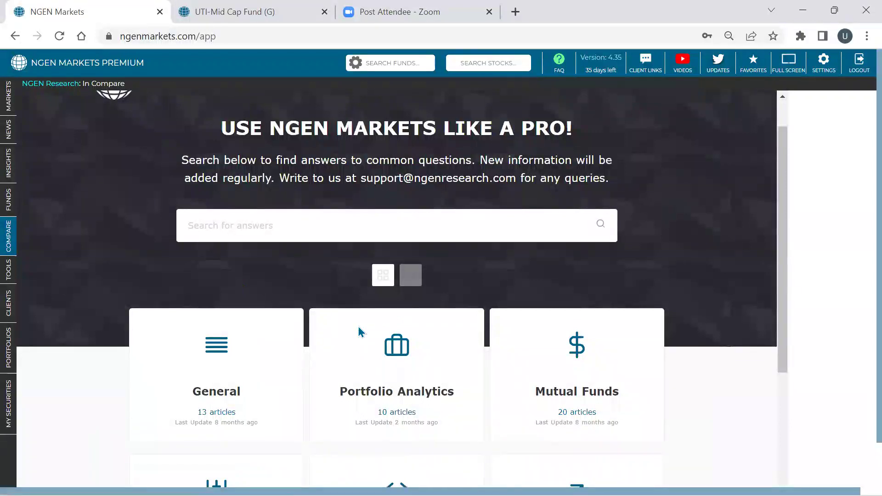
{"action": "scroll", "coordinate": [722, 273], "scroll_direction": "down", "scroll_amount": 4}
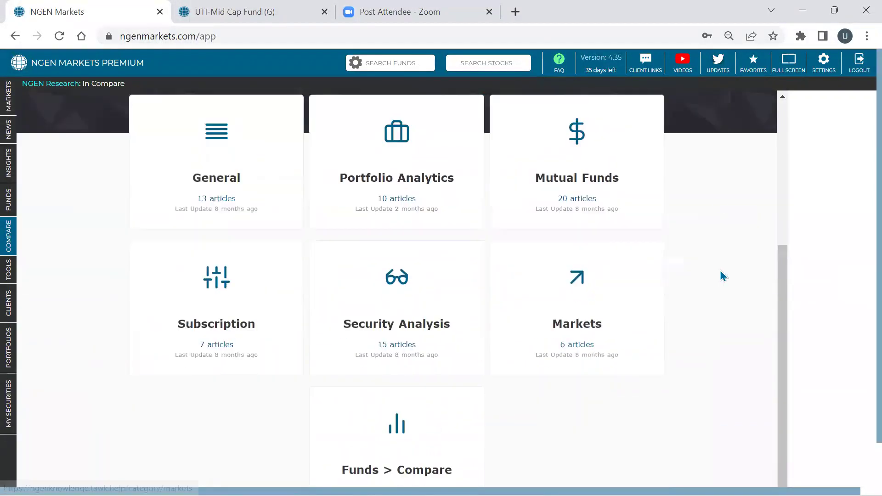
{"action": "scroll", "coordinate": [691, 82], "scroll_direction": "up", "scroll_amount": 2}
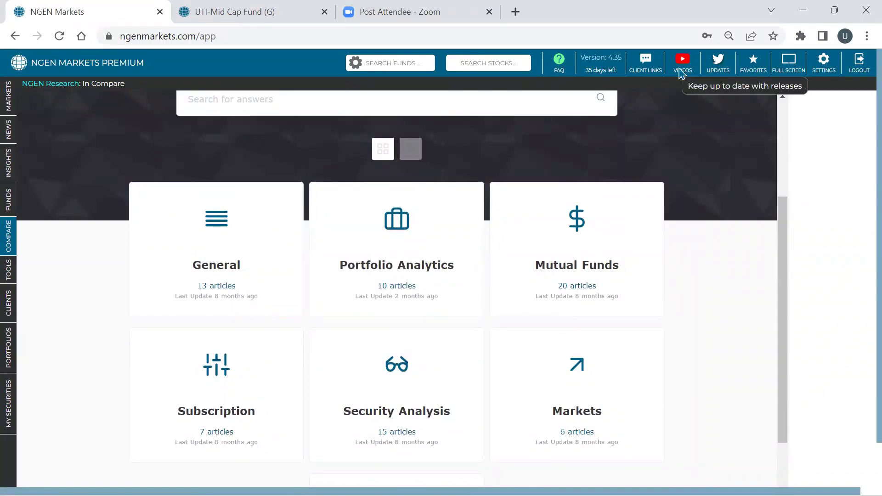
Open the NGEN MARKETS YouTube channel and browse its uploaded training webinars.
{"action": "left_click", "coordinate": [682, 70]}
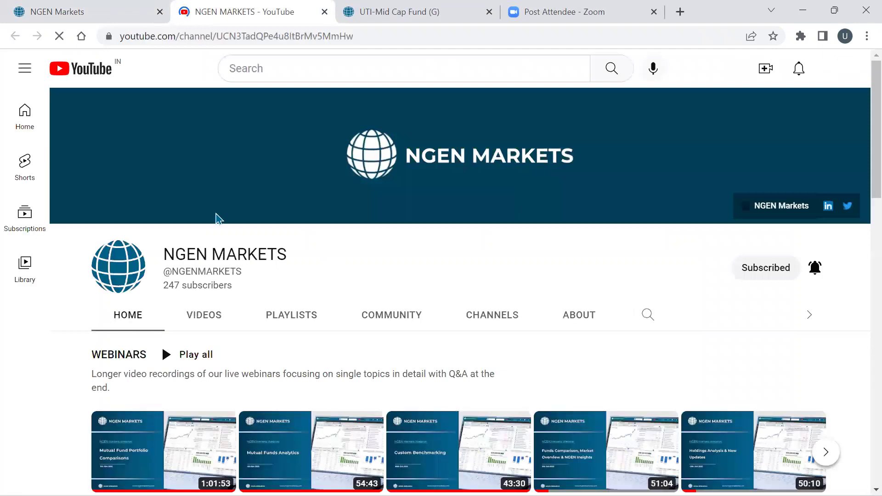
{"action": "scroll", "coordinate": [202, 178], "scroll_direction": "down", "scroll_amount": 1}
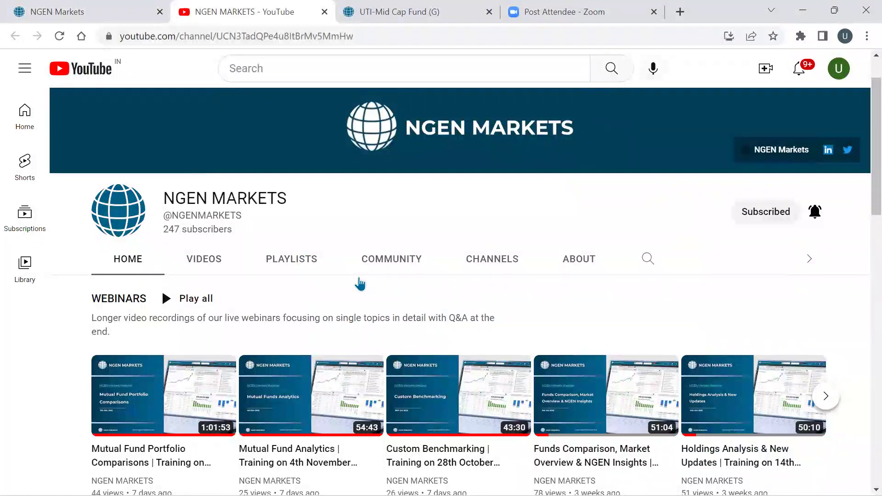
{"action": "scroll", "coordinate": [359, 284], "scroll_direction": "down", "scroll_amount": 2}
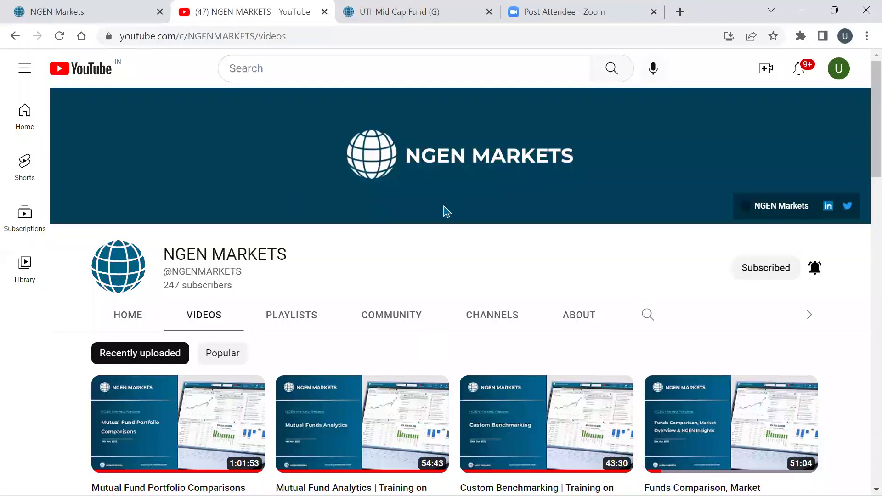
{"action": "scroll", "coordinate": [446, 211], "scroll_direction": "down", "scroll_amount": 10}
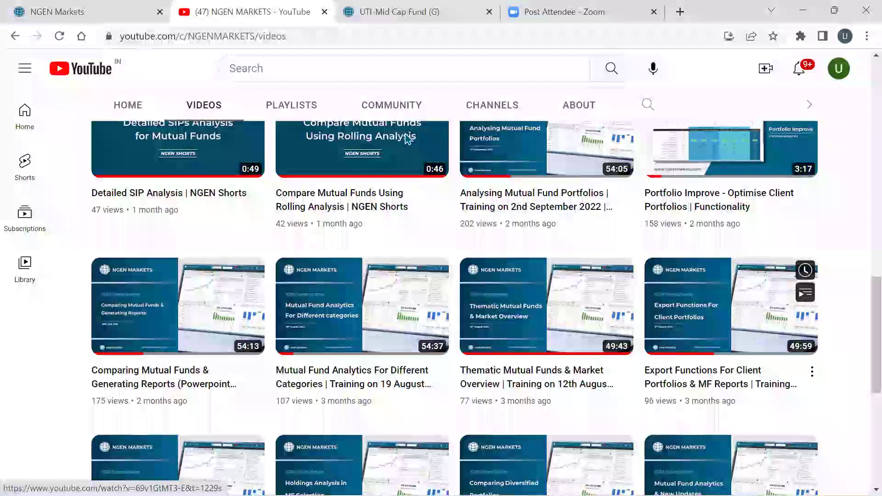
{"action": "scroll", "coordinate": [406, 138], "scroll_direction": "up", "scroll_amount": 10}
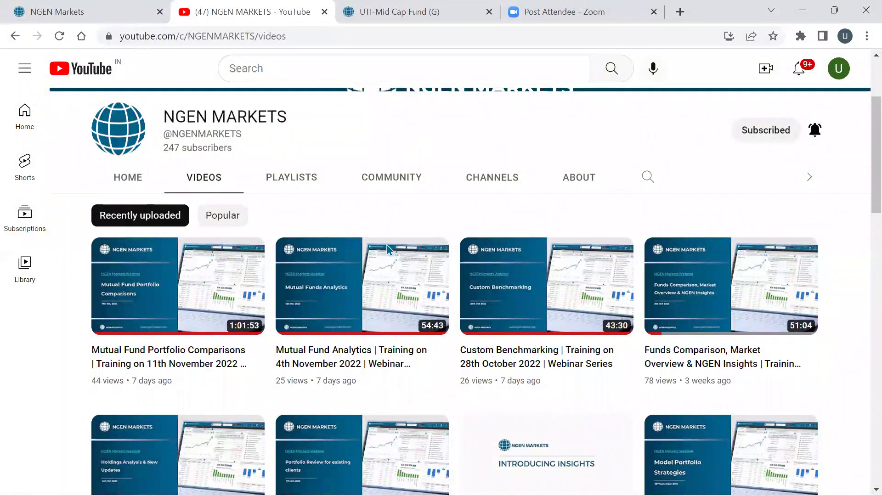
{"action": "scroll", "coordinate": [389, 250], "scroll_direction": "up", "scroll_amount": 3}
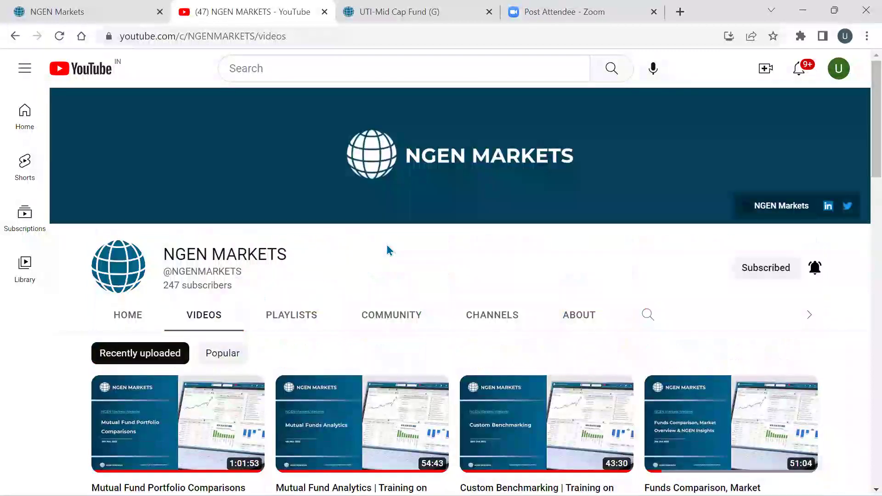